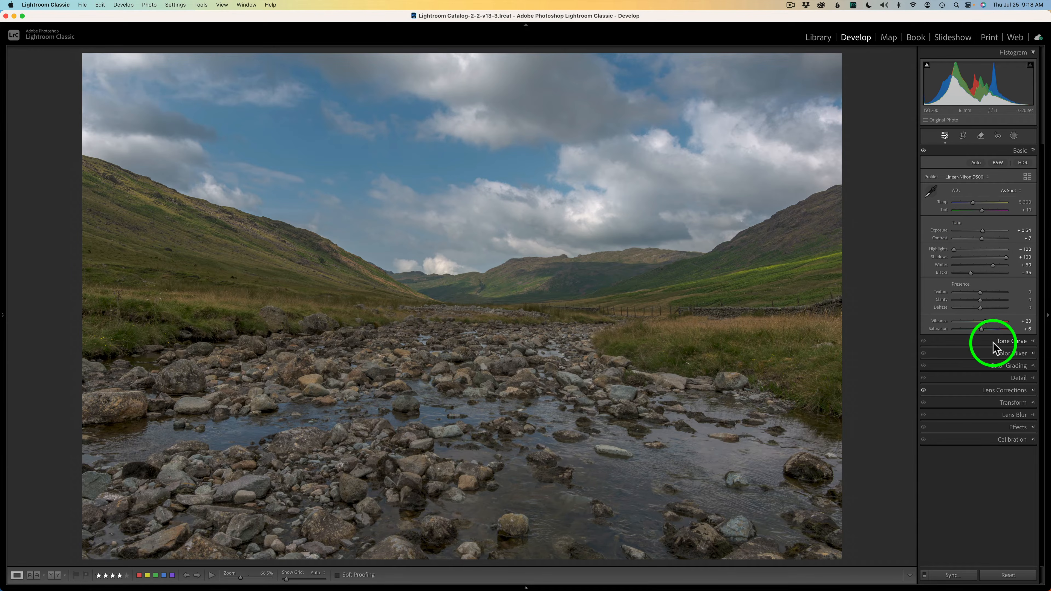
Step: Examine the photo's Detail and Lens Corrections settings, including the profile correction options
click(1012, 377)
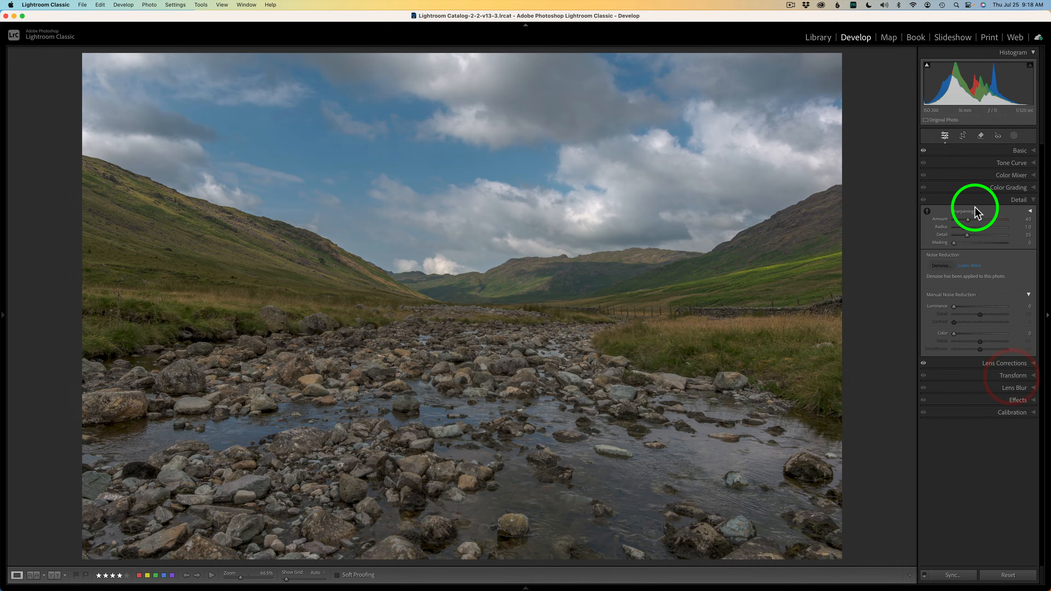
click(988, 201)
click(997, 213)
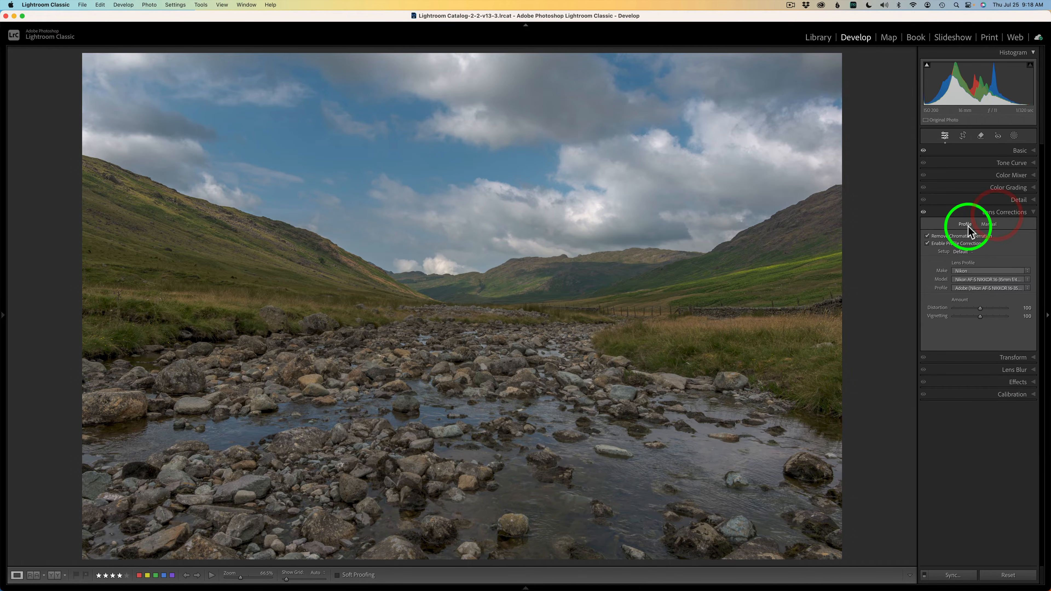
click(944, 238)
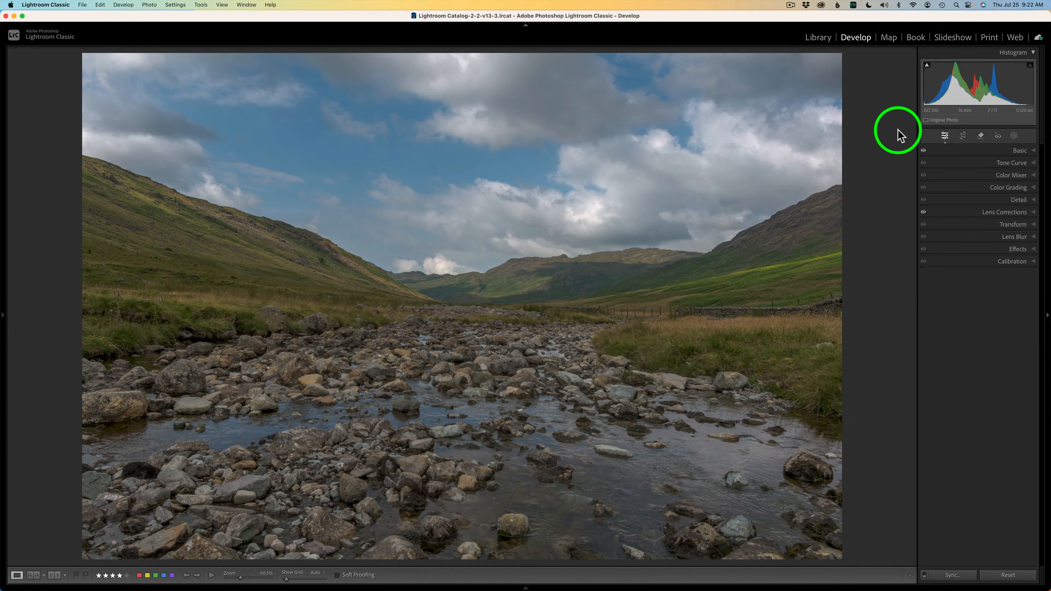
Step: Check the external editors available for the landscape photo and switch to Photoshop for editing it
right_click(555, 213)
mouse_move(586, 288)
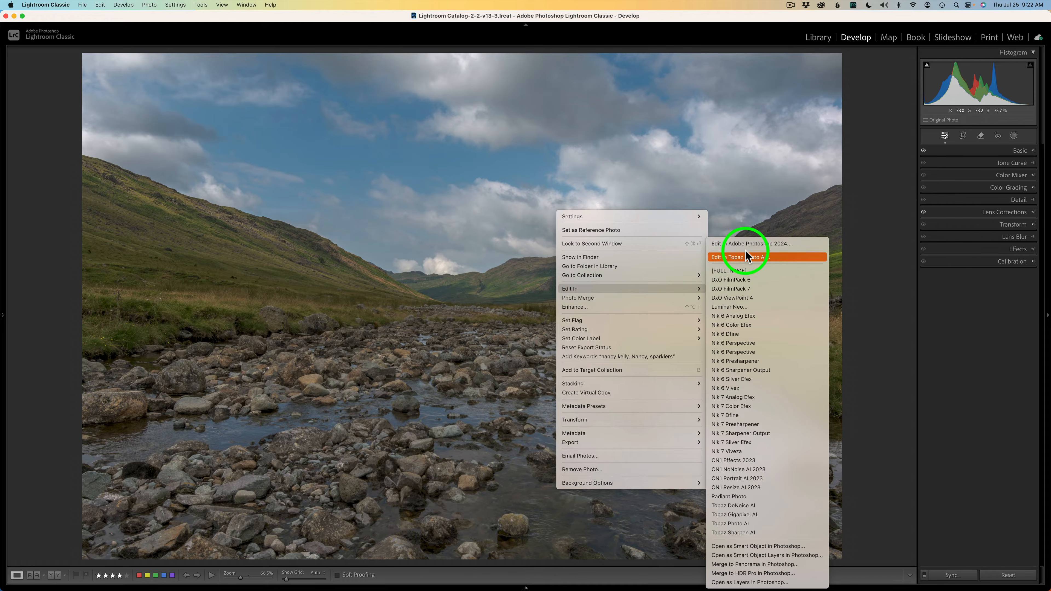
click(755, 202)
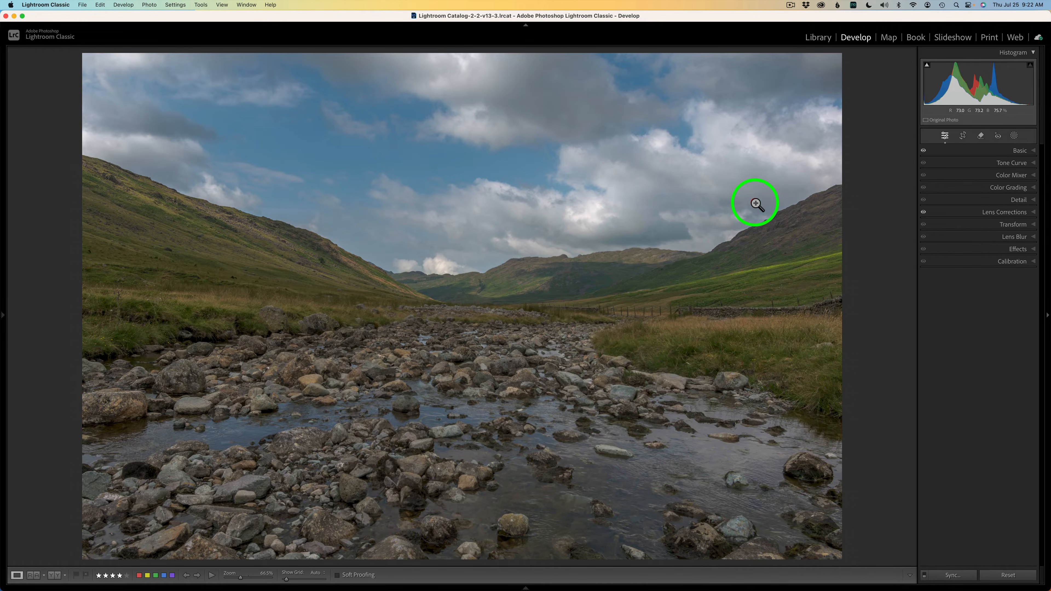
key(ctrl+Right)
click(756, 203)
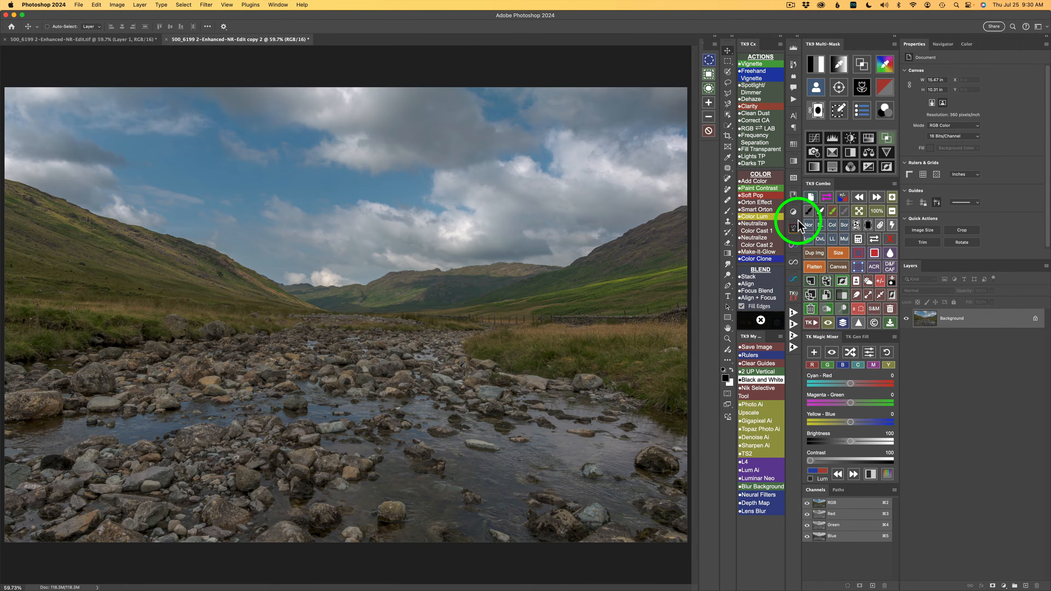
Step: Create a Sky selection channel, and generate a depth map of the image saved as a channel only
click(869, 283)
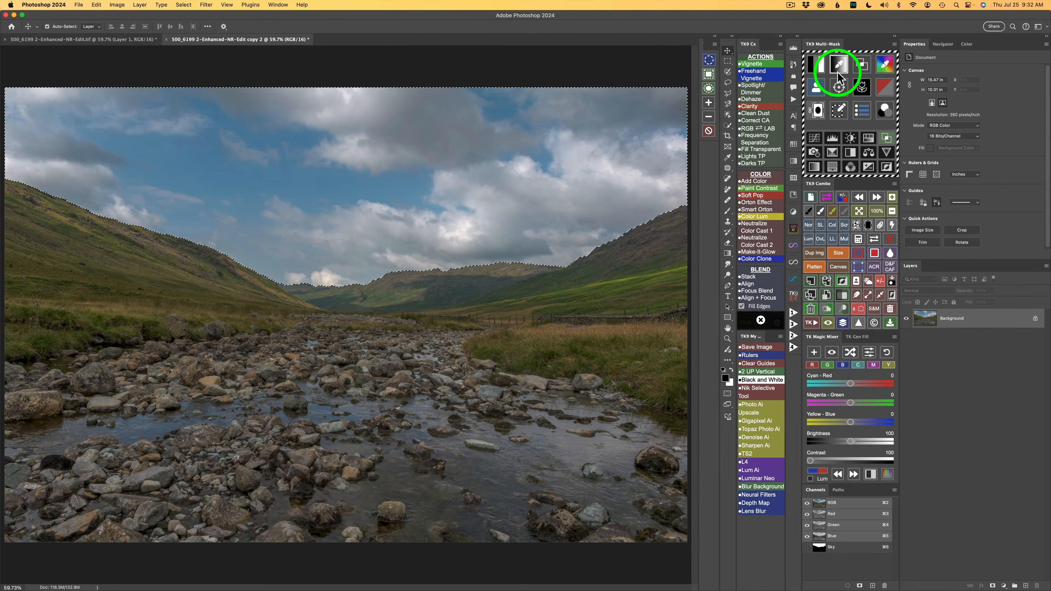
click(842, 92)
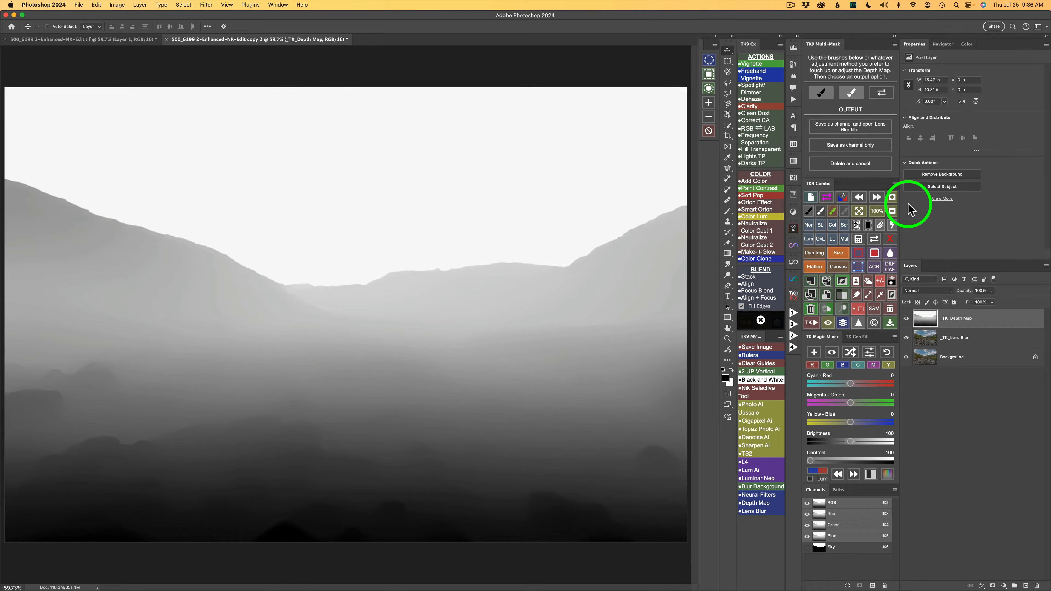
click(842, 146)
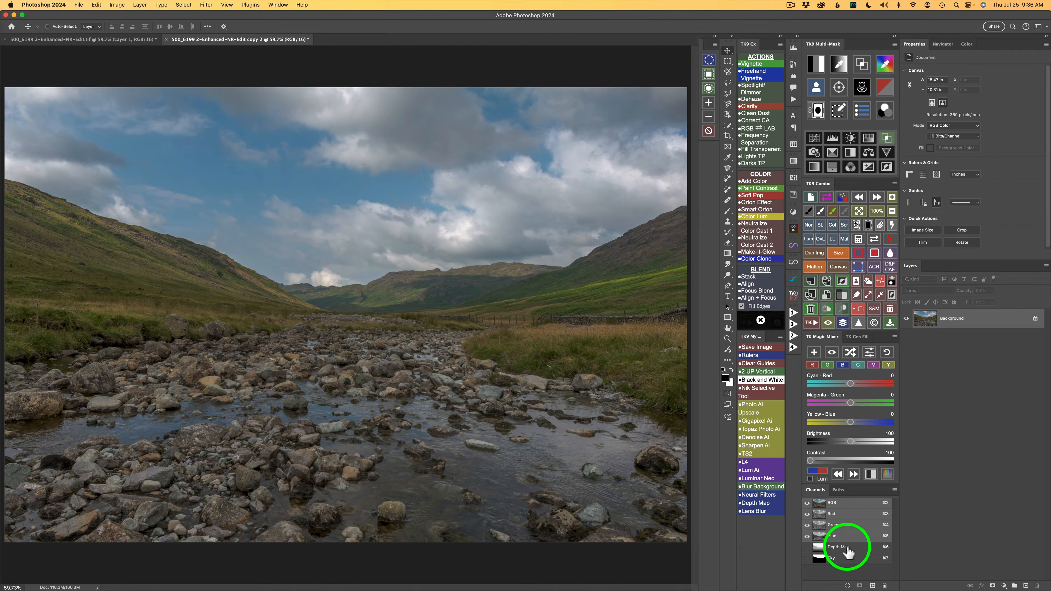
Step: Rename the Depth Map channel to BG
click(856, 548)
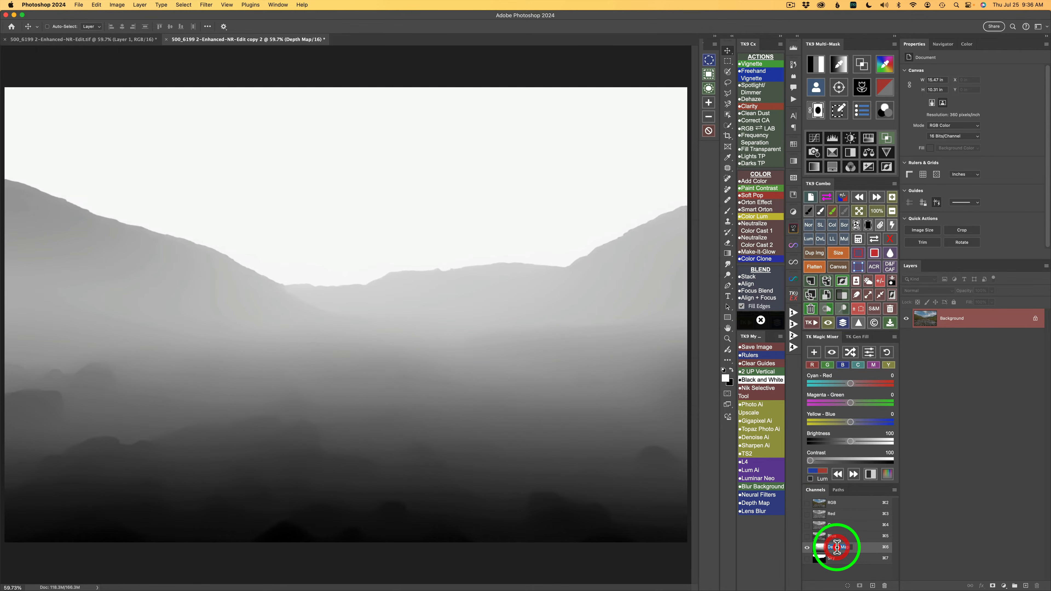
double_click(839, 548)
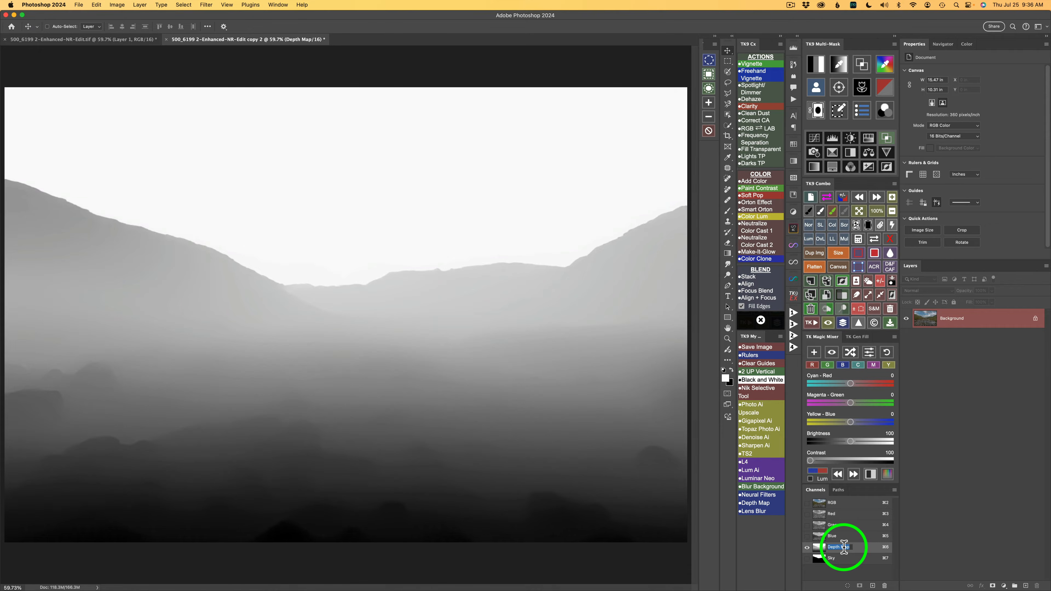
text(B)
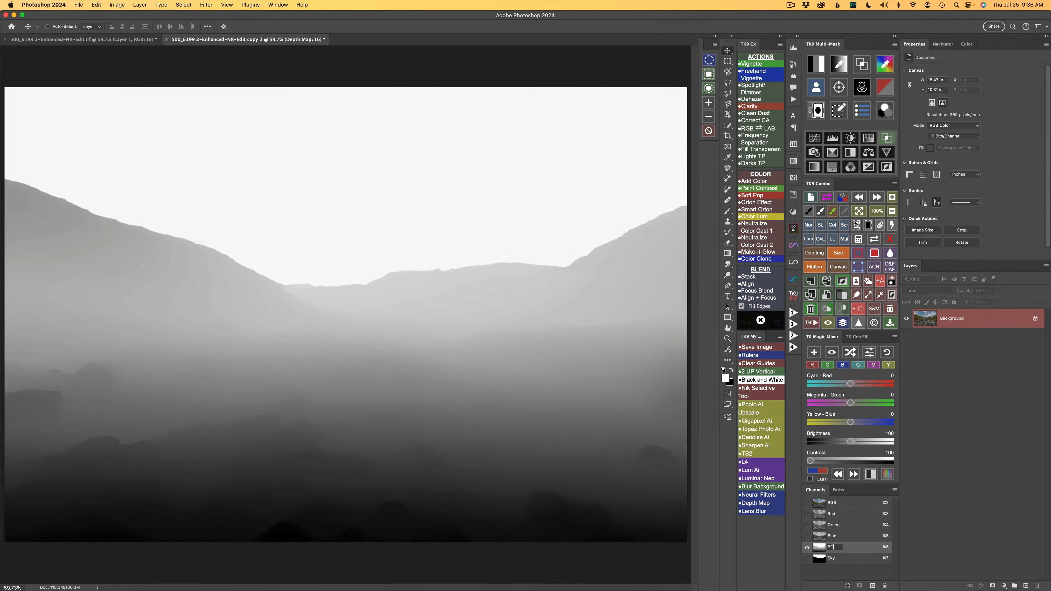
text(G)
click(851, 552)
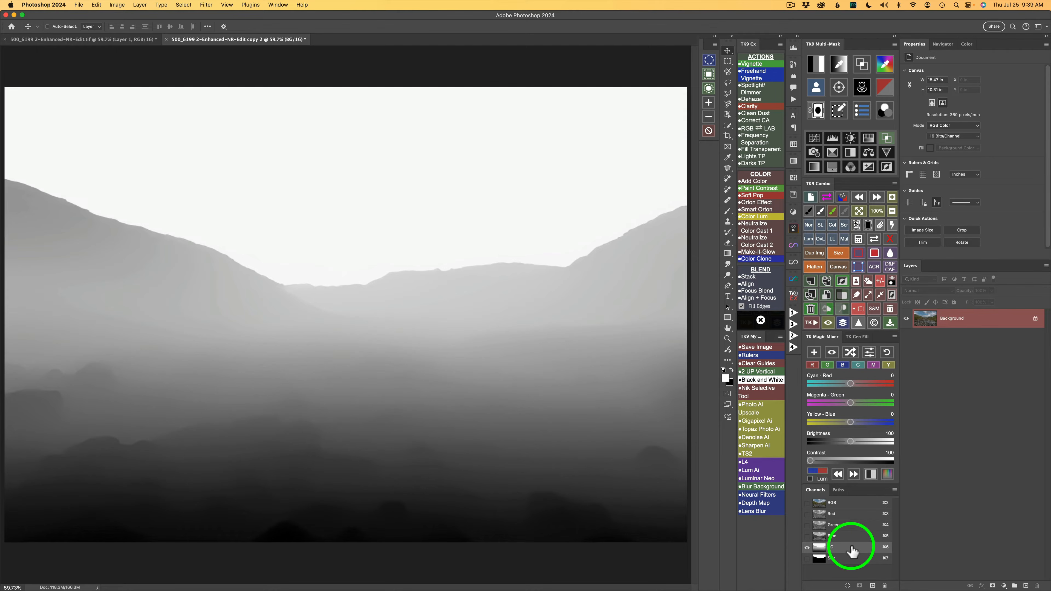
Step: Duplicate the BG channel as FG and invert the copy, returning to the RGB composite
drag(852, 552, 872, 584)
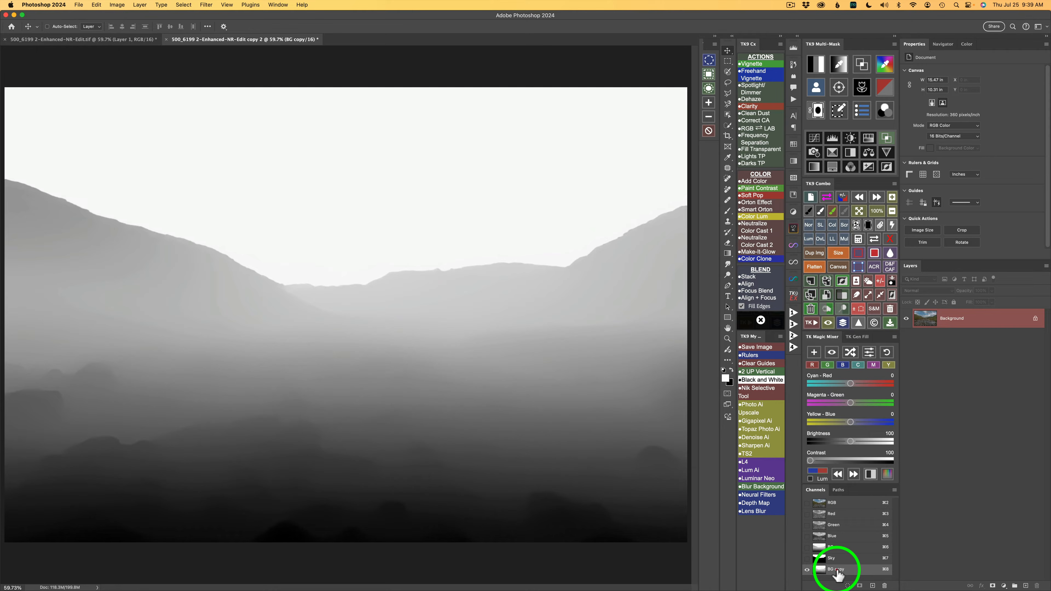
double_click(836, 570)
text(FG)
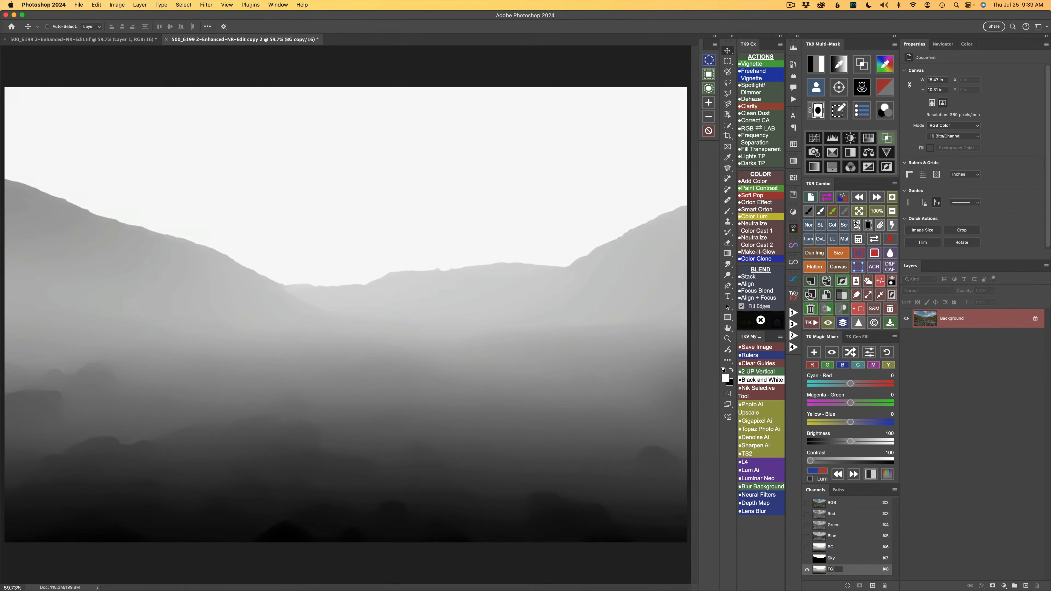
key(Return)
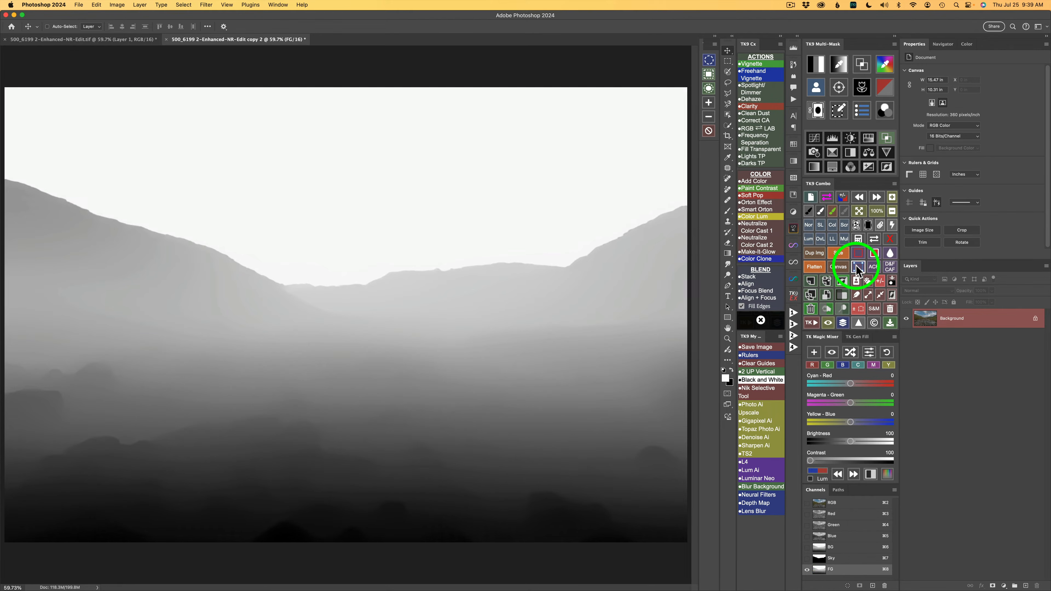
click(842, 281)
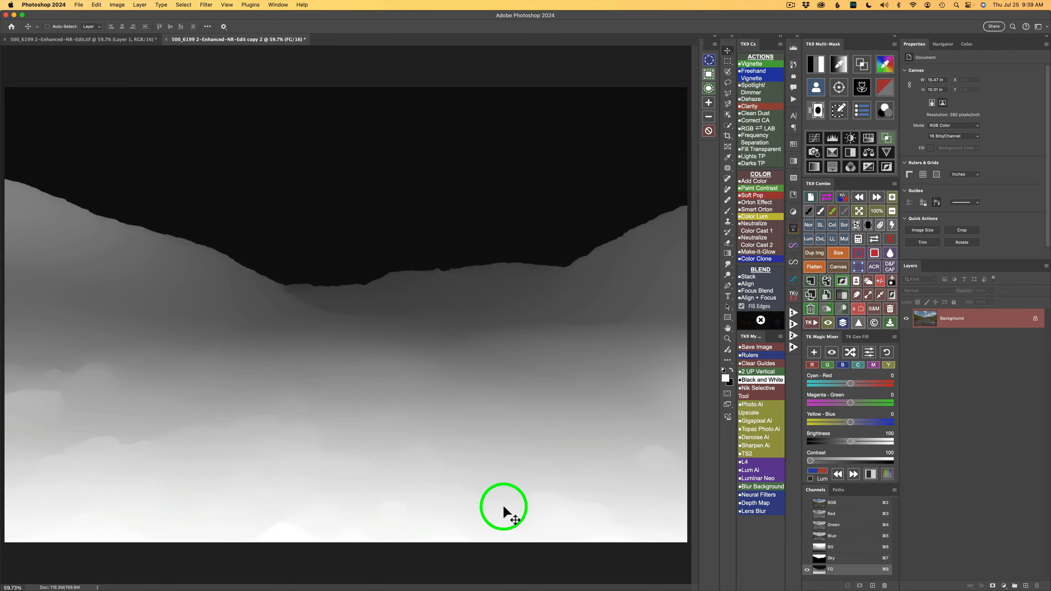
click(843, 503)
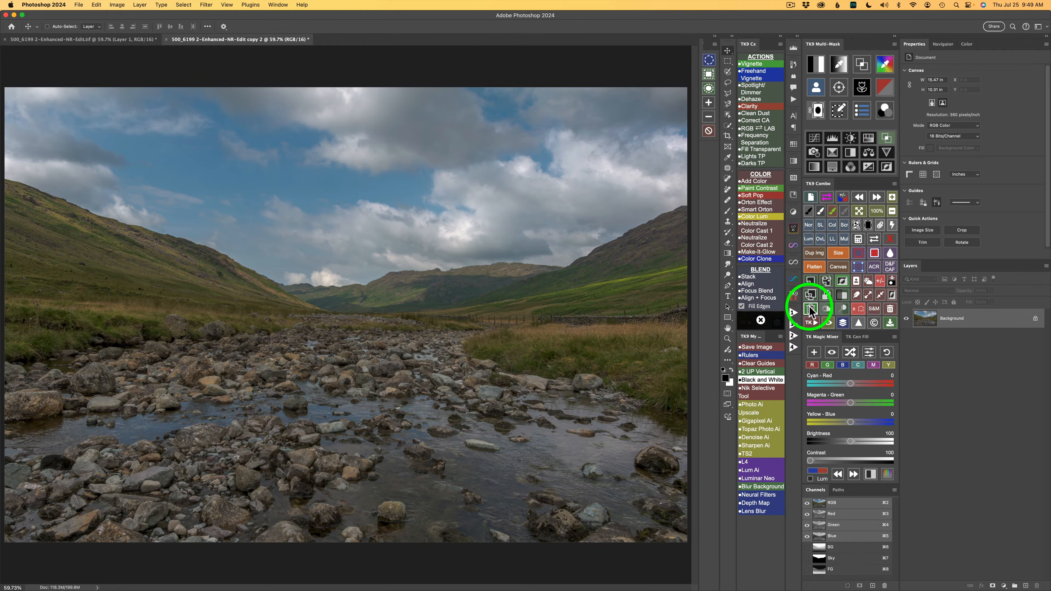
Step: Add two TK Color Grading adjustment layers above the Background layer
click(887, 113)
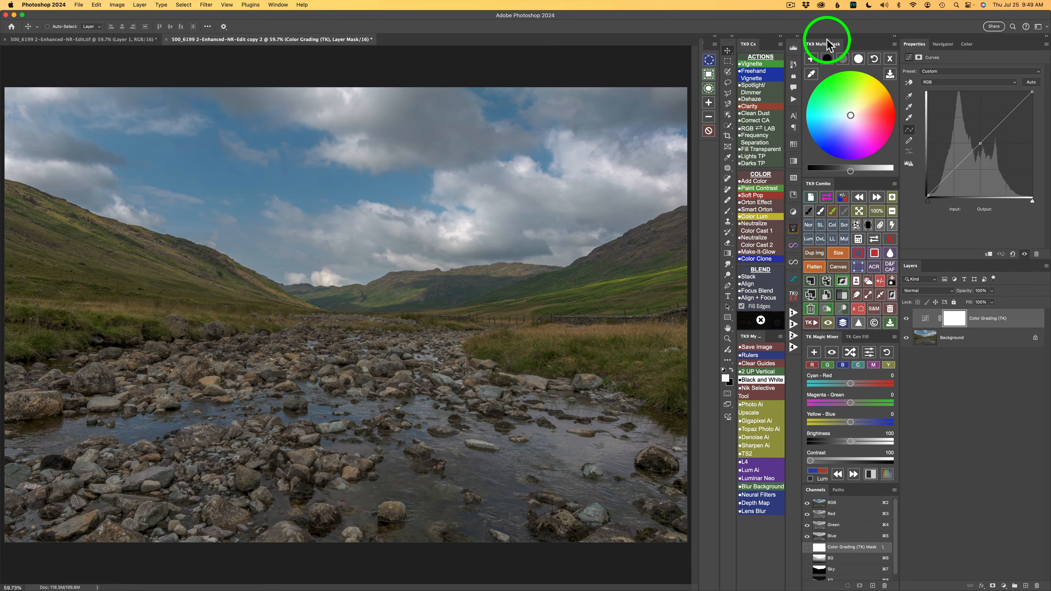
click(810, 59)
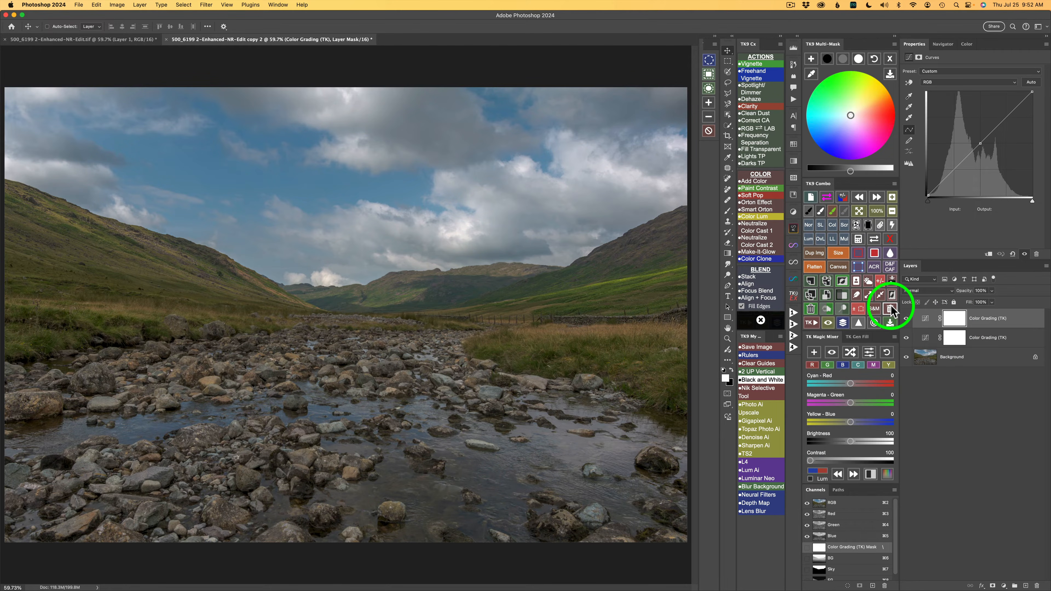
Step: Apply the saved BG channel as the upper Color Grading layer's mask and subtract the Sky channel from it
click(860, 240)
click(835, 218)
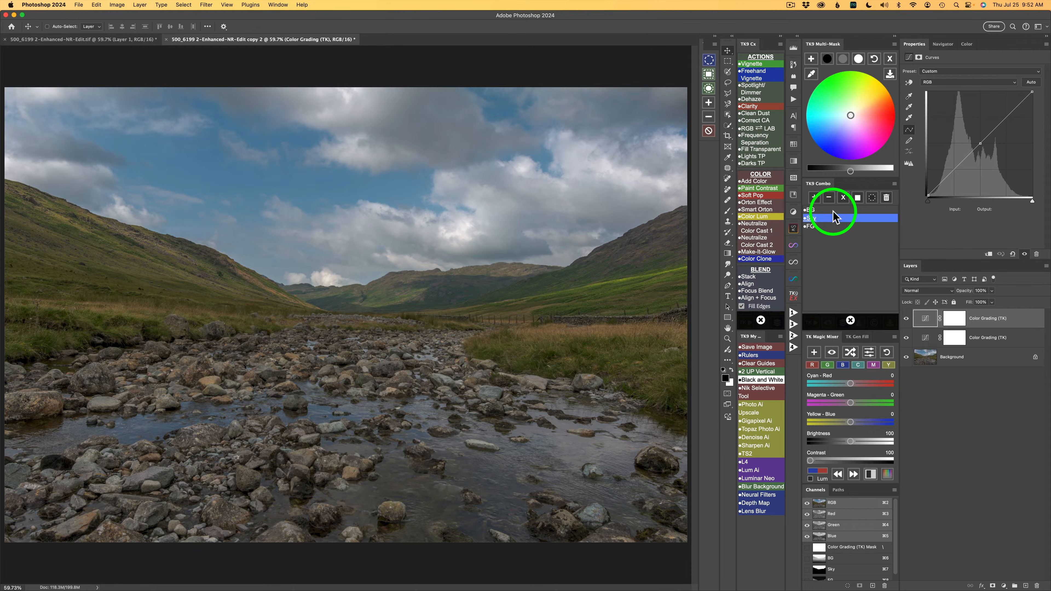
click(826, 210)
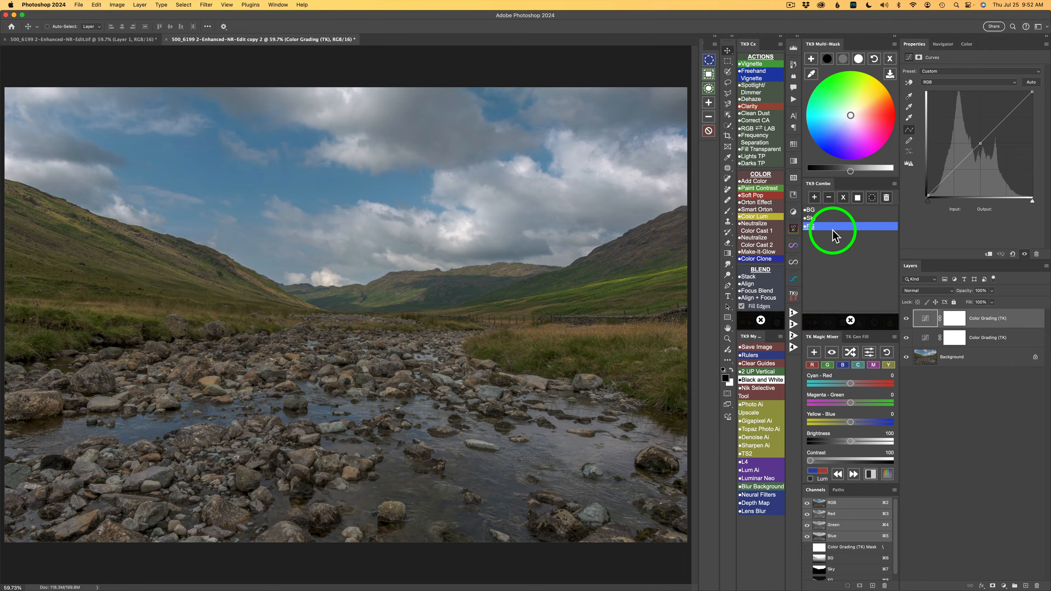
click(834, 239)
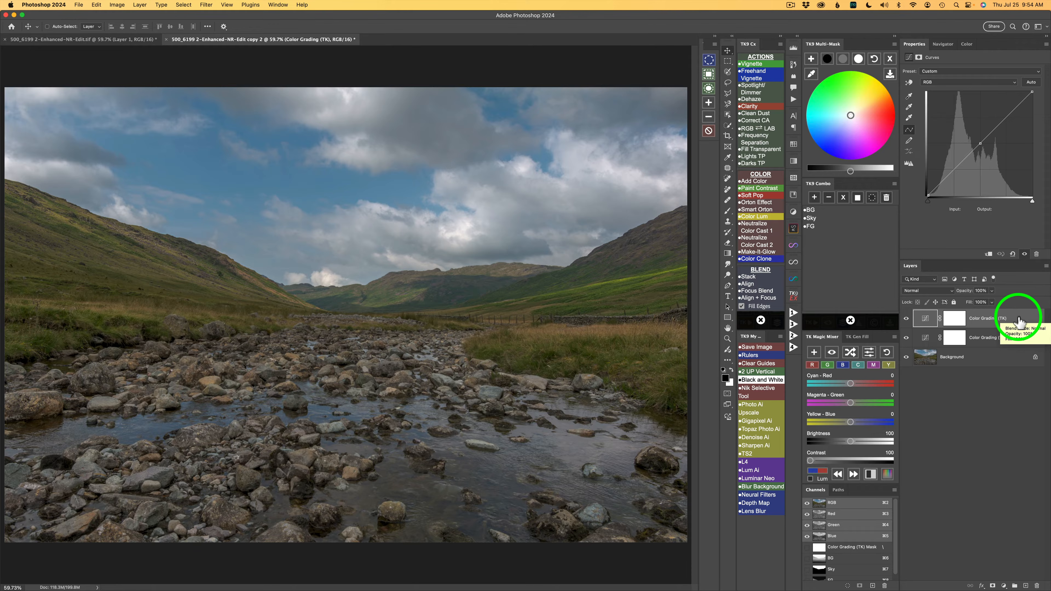
click(813, 211)
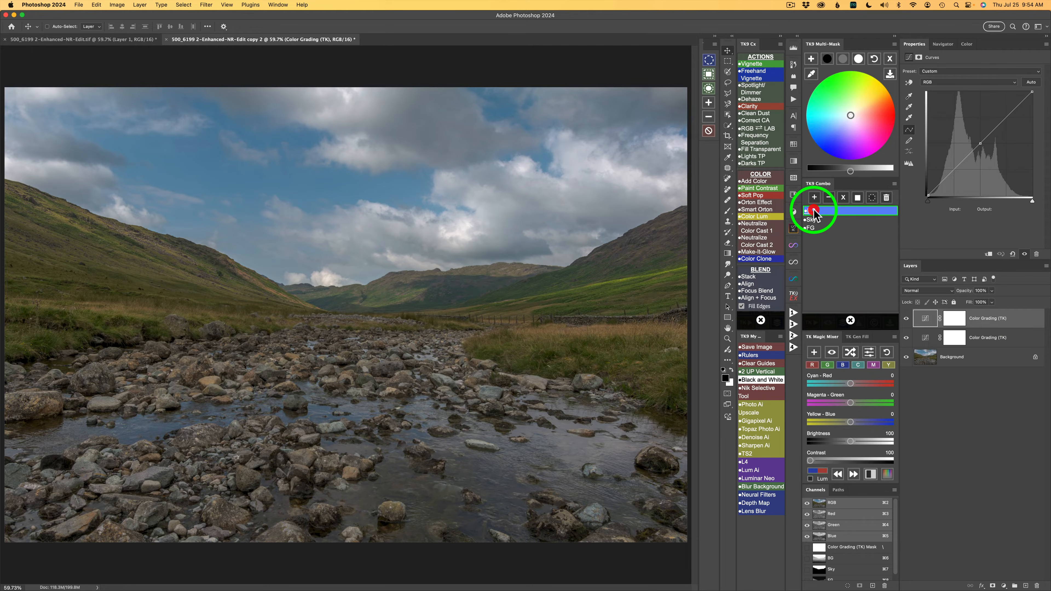
click(857, 198)
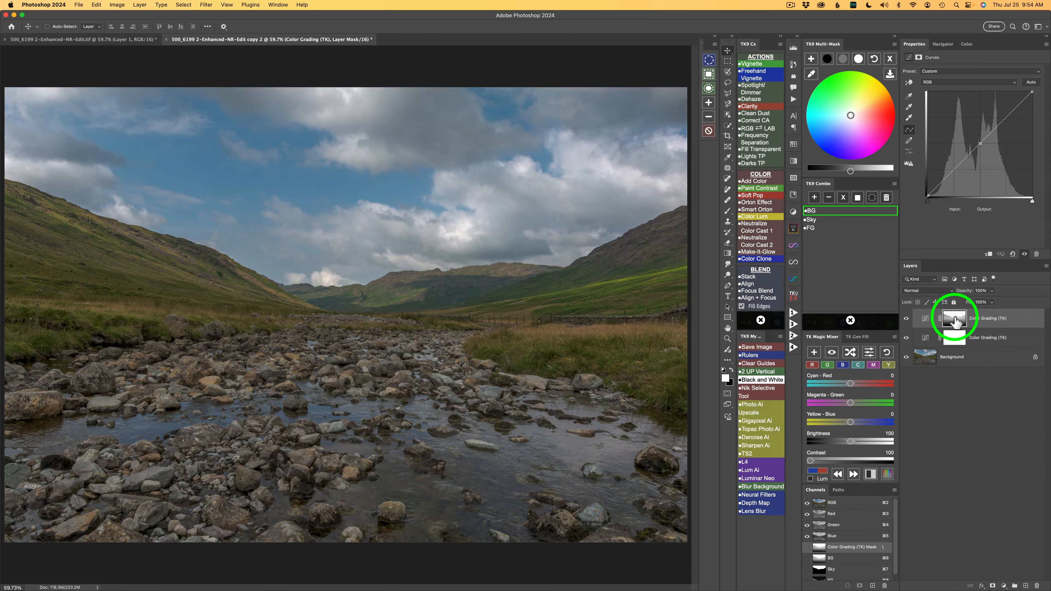
click(820, 220)
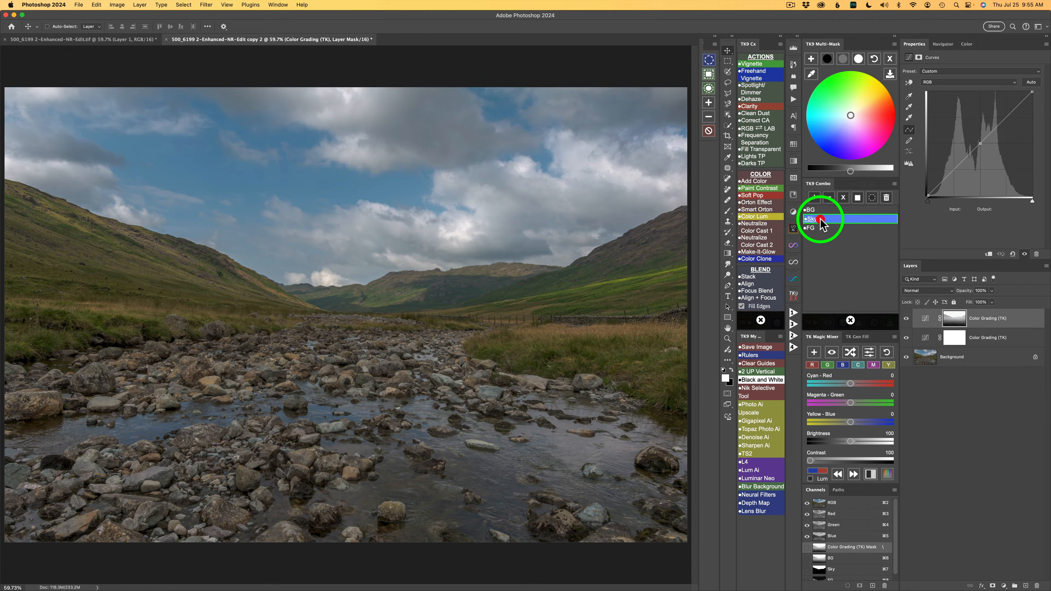
click(829, 197)
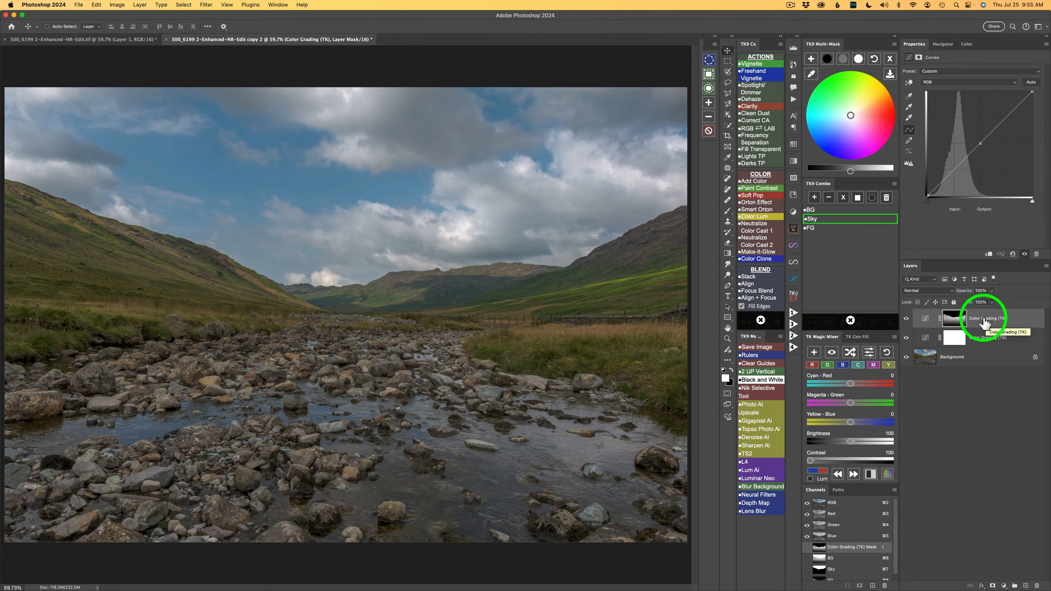
Step: Rename the upper Color Grading layer to BG (TK) and the lower one to FG (TK)
double_click(984, 319)
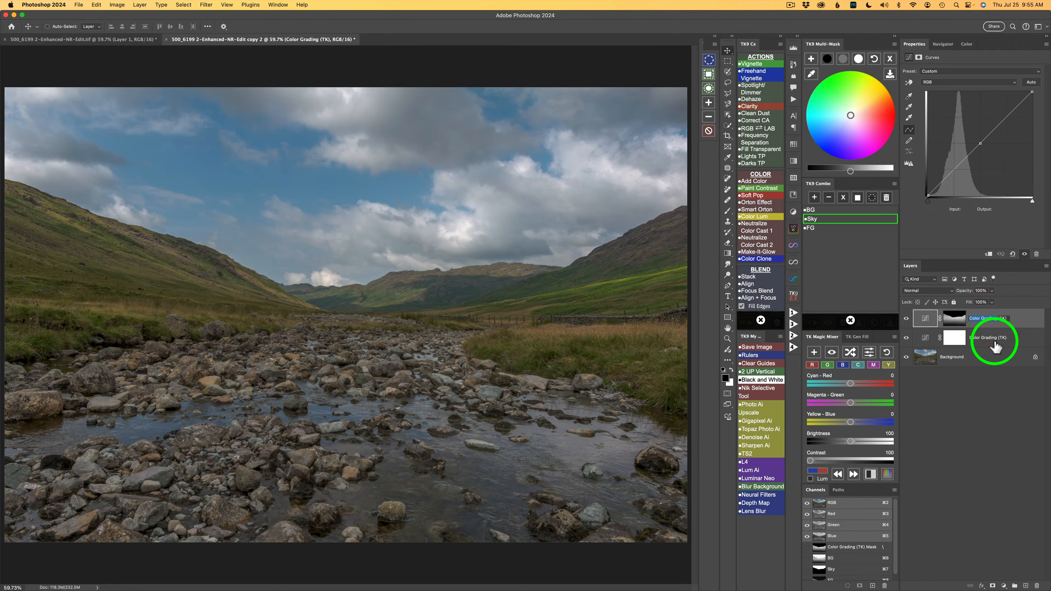
text(BG)
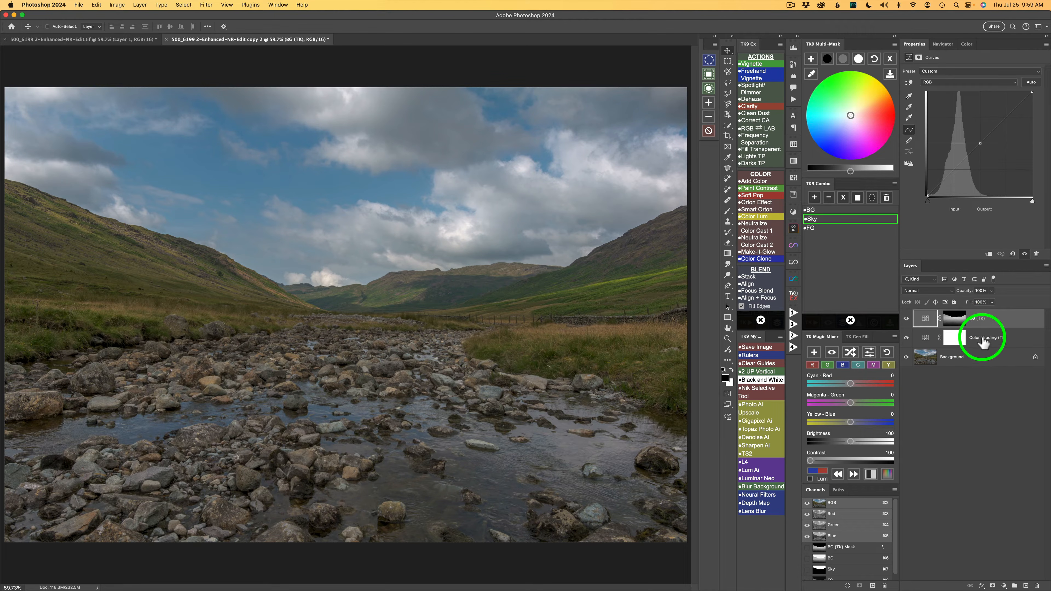
click(983, 341)
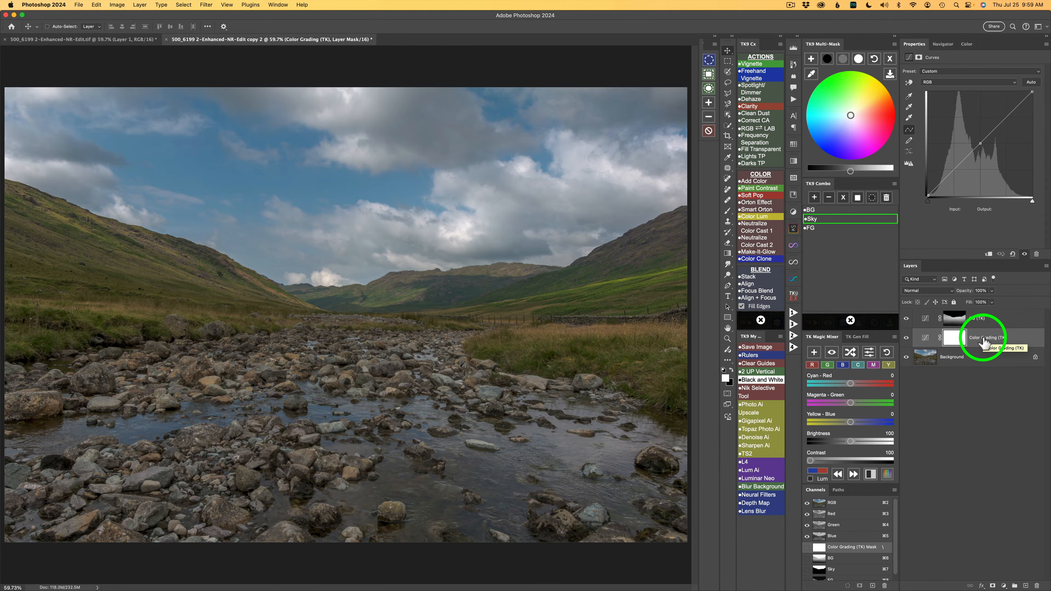
double_click(983, 341)
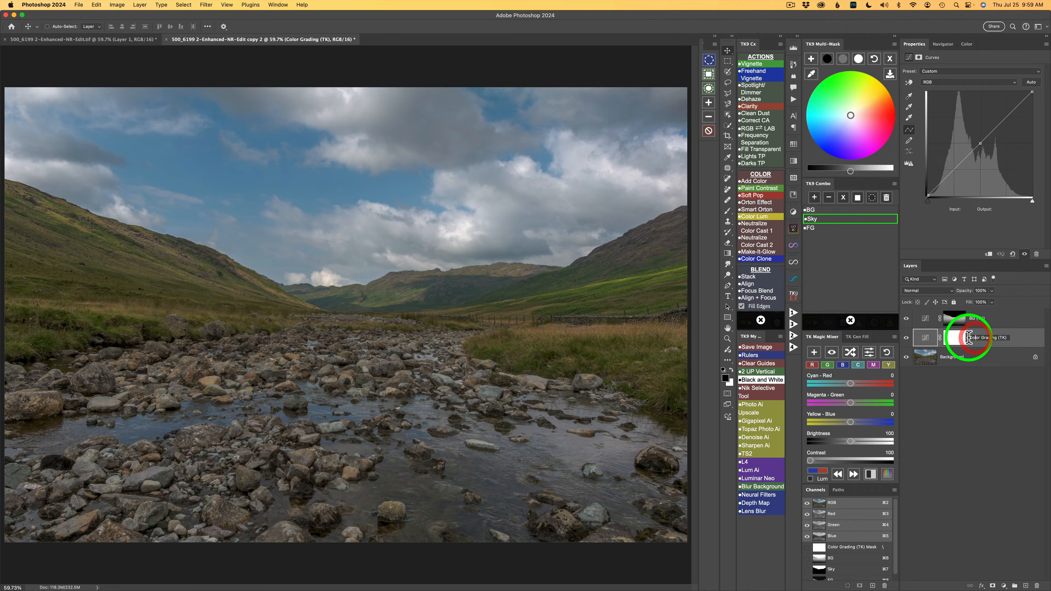
drag(969, 338, 992, 338)
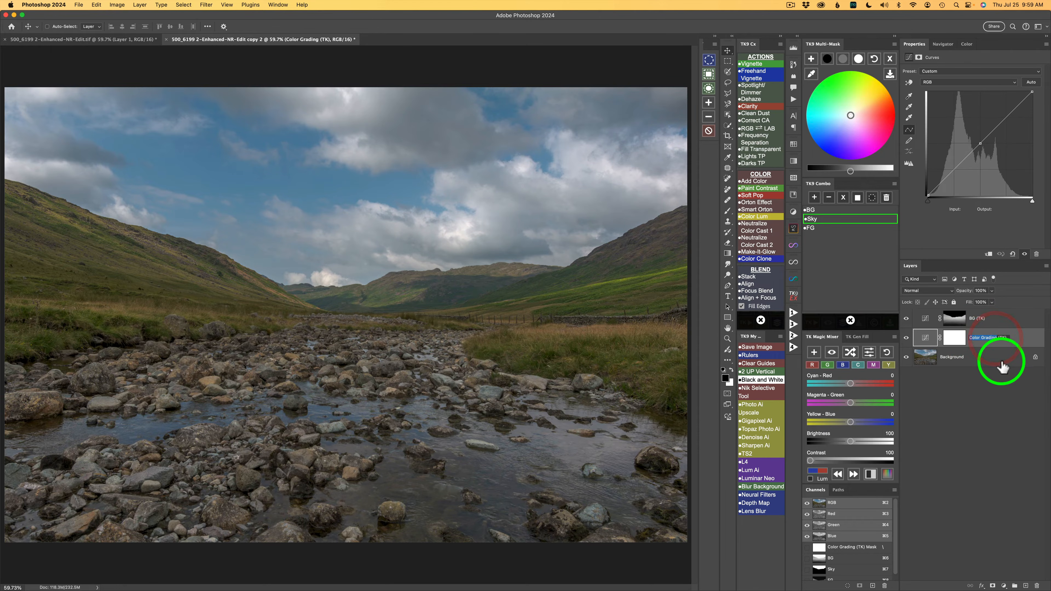
text(FG)
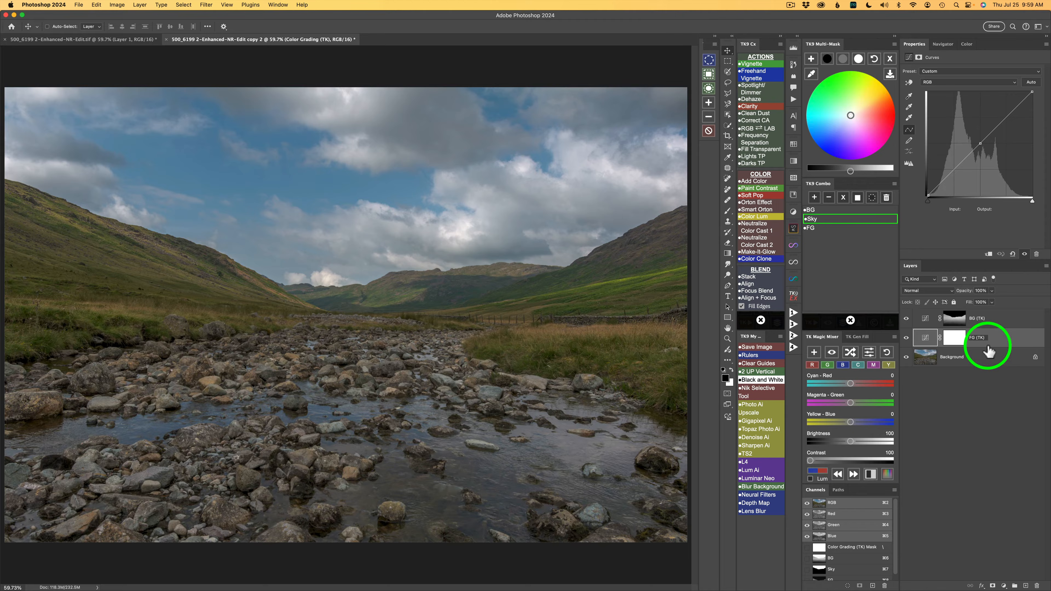
key(Return)
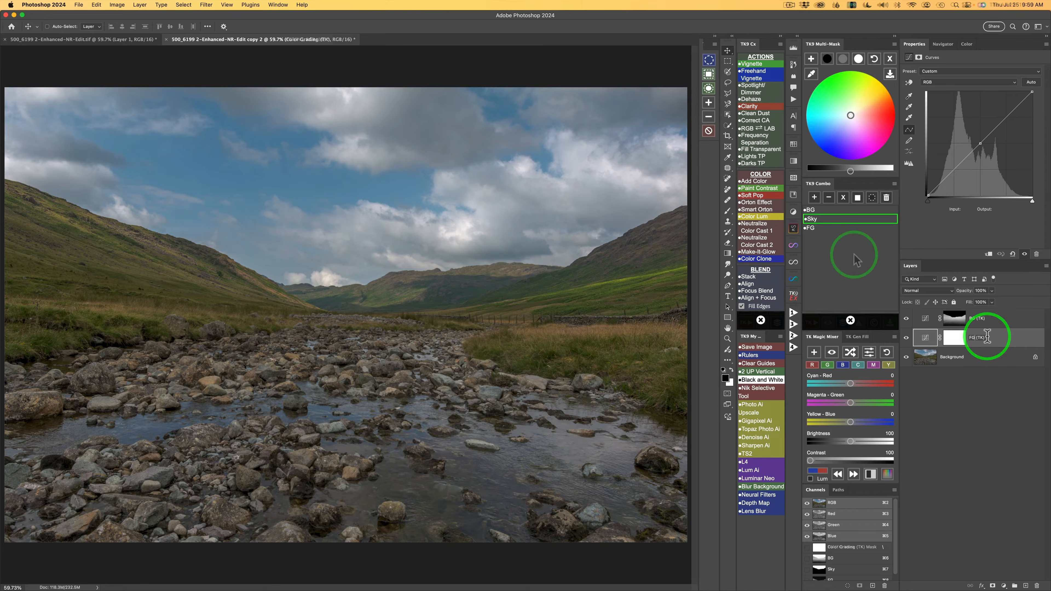
Step: Apply the saved FG channel as the mask of the FG (TK) layer
click(818, 228)
click(856, 198)
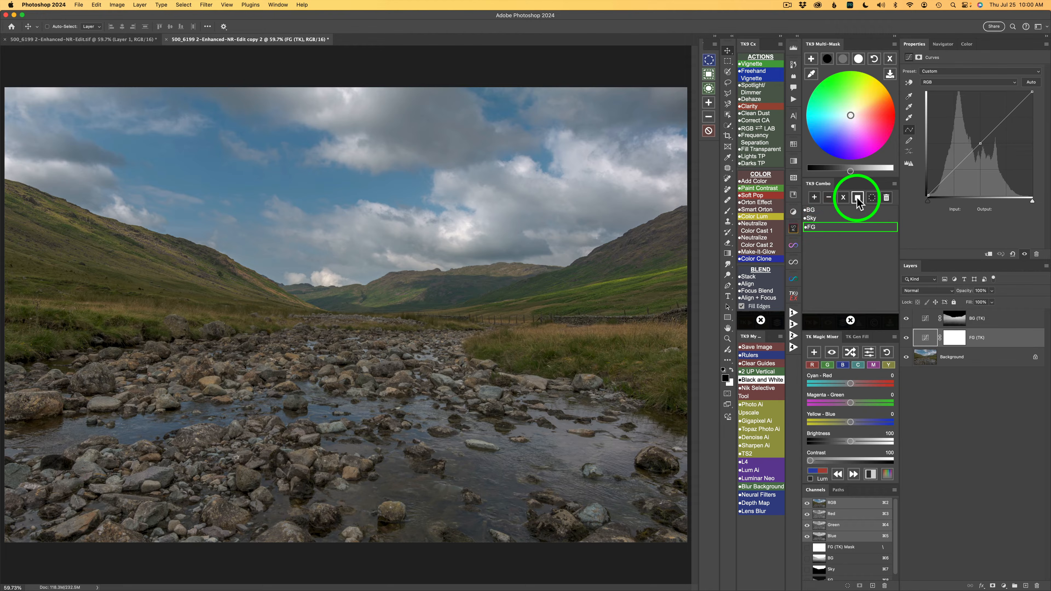
Step: Calculate a combined mask by multiplying the saved Sky channel with the midtones 3 luminosity mask
click(954, 339)
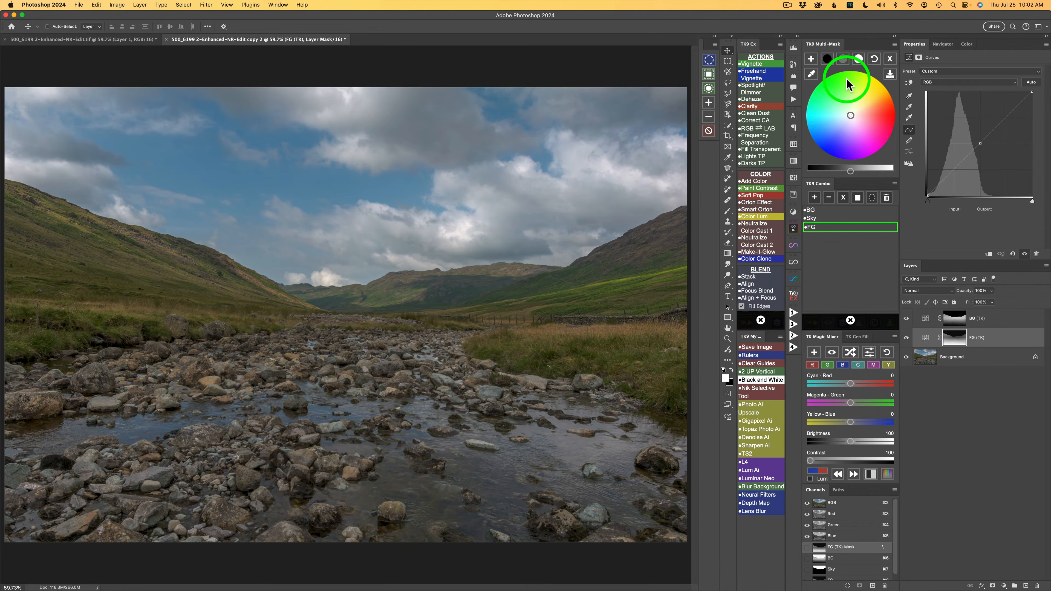
click(890, 59)
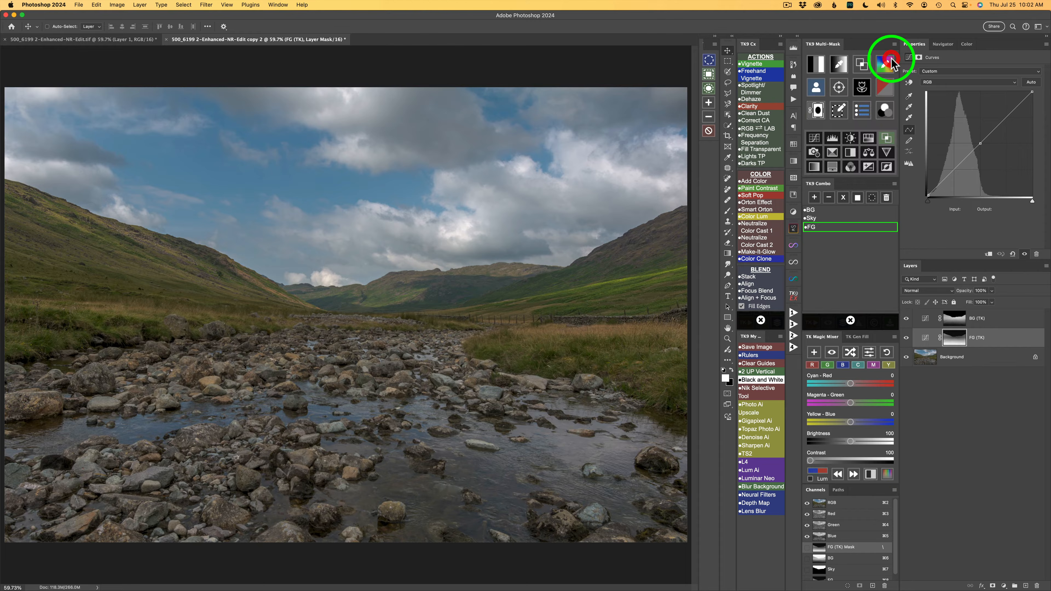
click(817, 88)
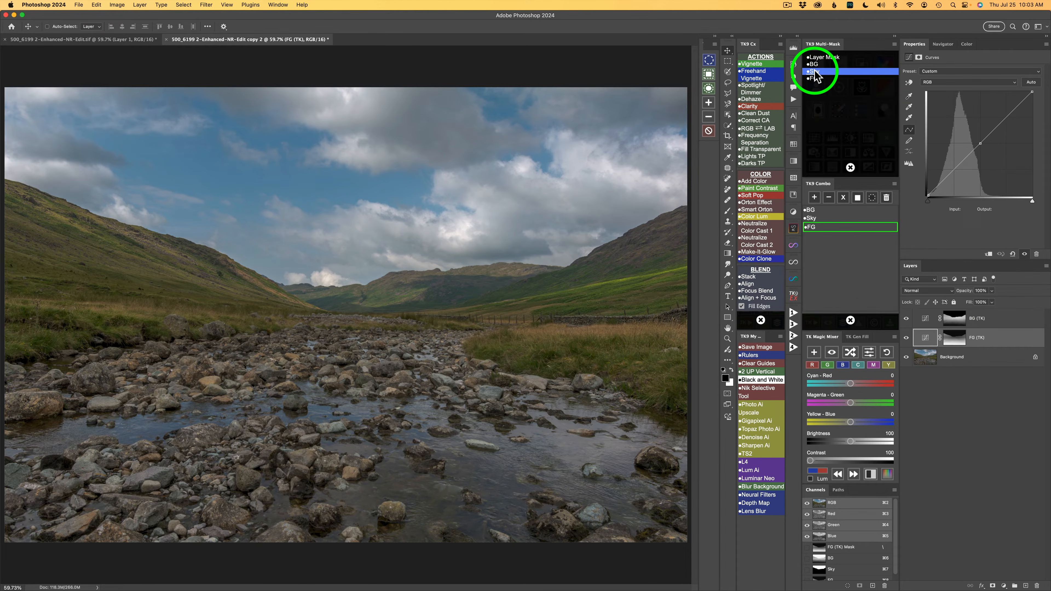
click(814, 72)
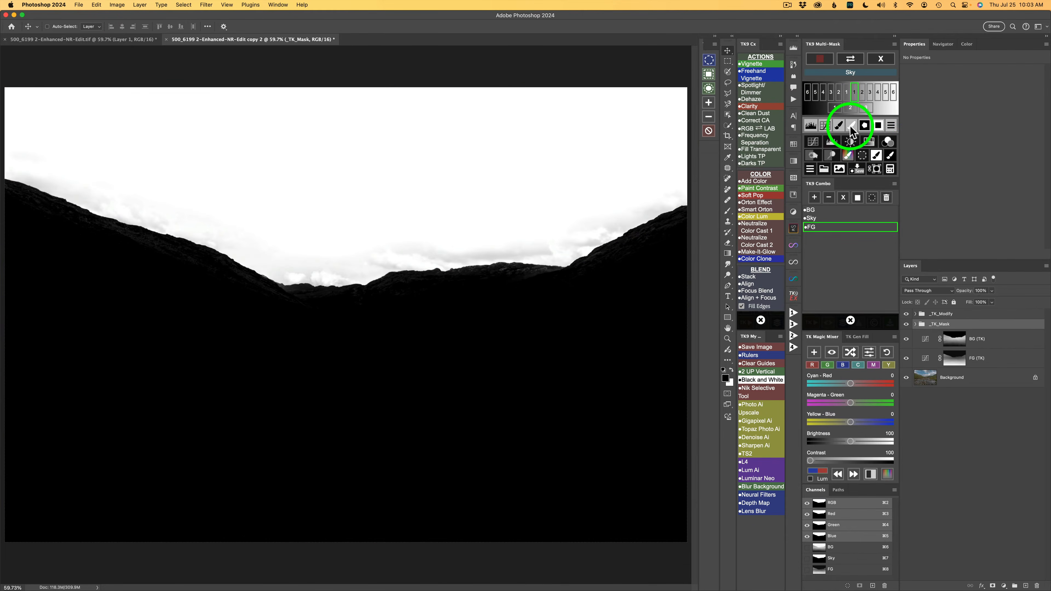
click(889, 169)
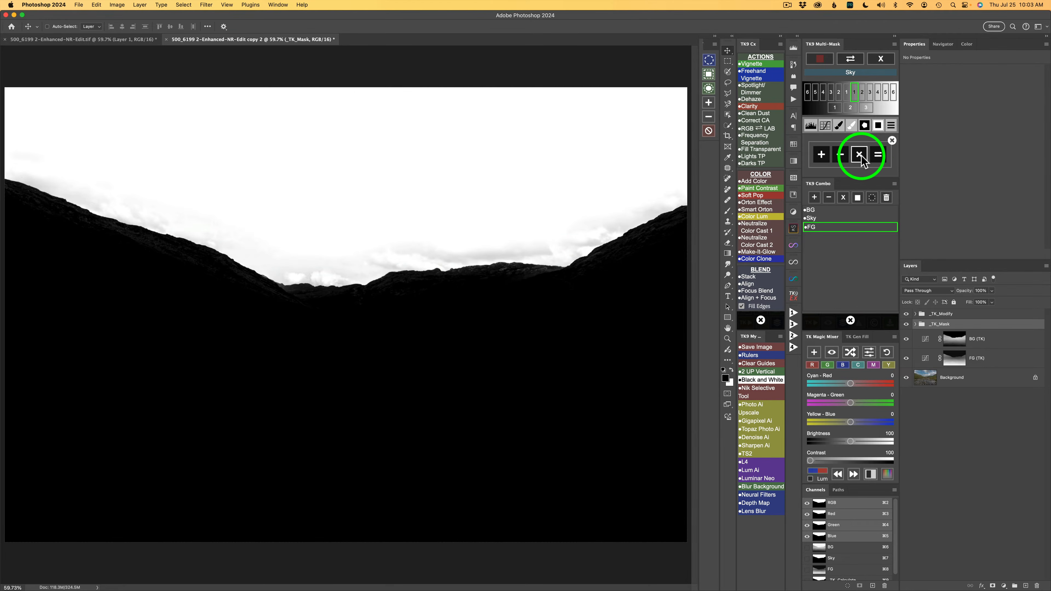
click(860, 157)
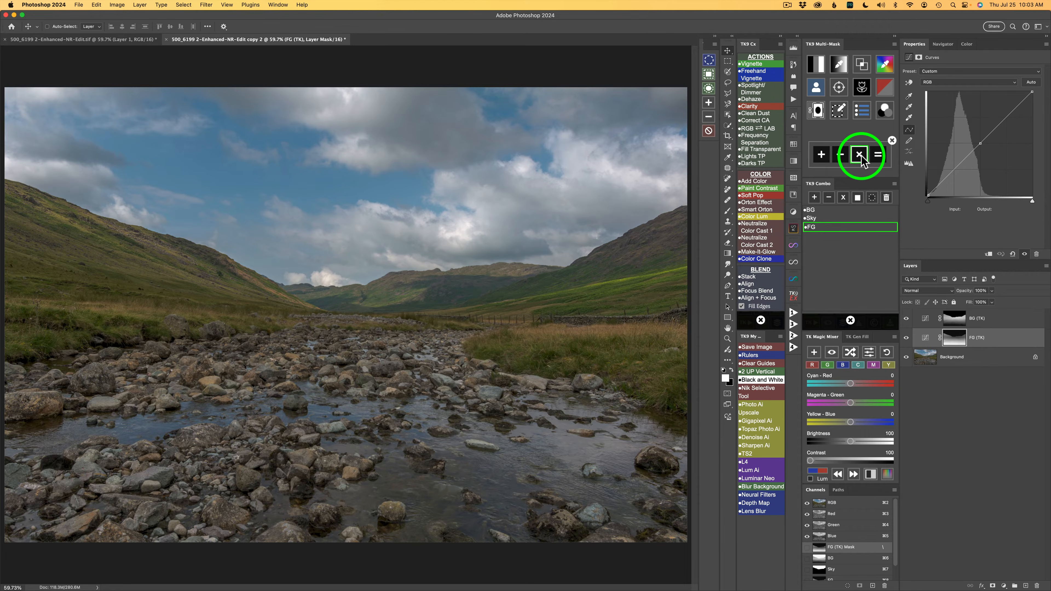
click(818, 66)
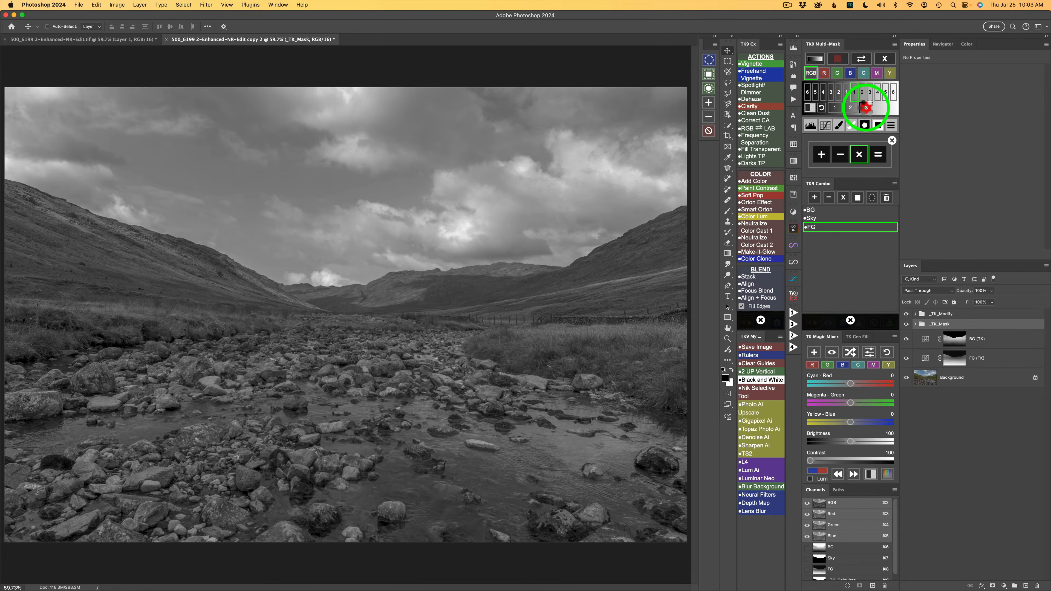
click(866, 107)
click(878, 154)
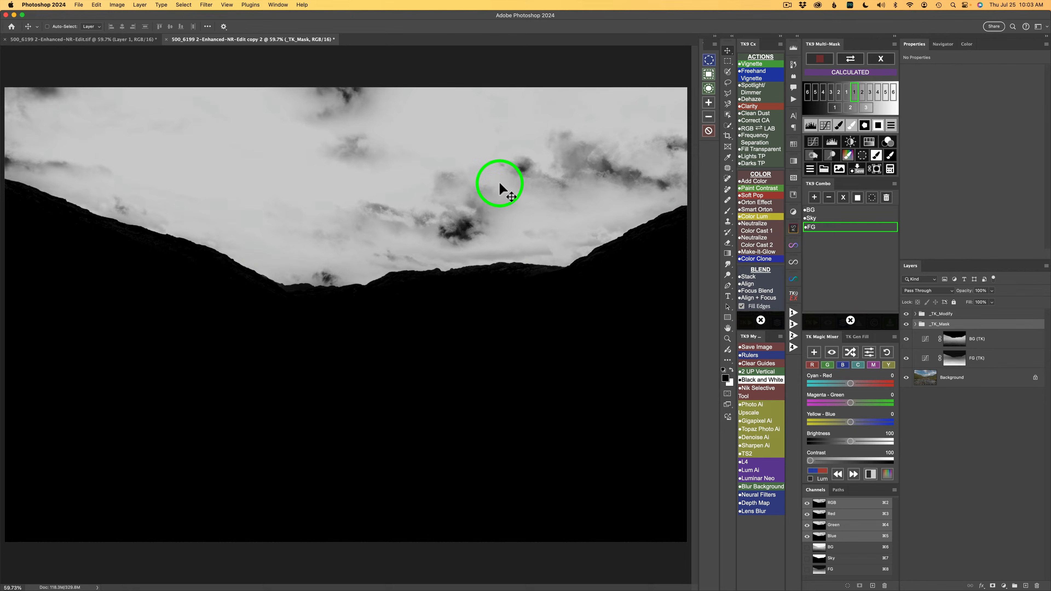
Step: Output the calculated mask to a TK Color Grading adjustment layer and rename that layer Sky (TK)
click(888, 143)
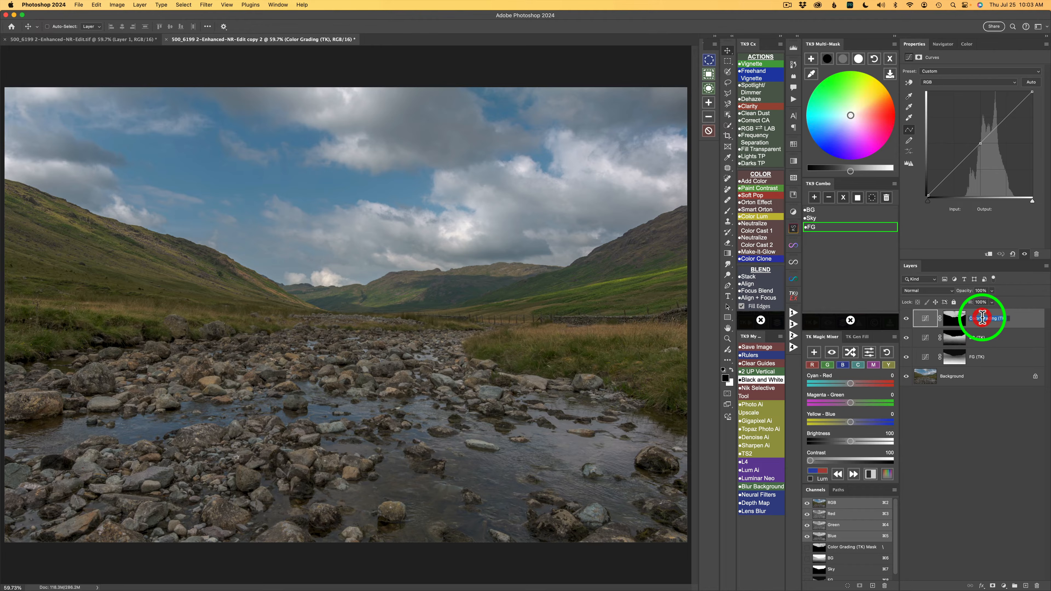
drag(969, 318, 993, 318)
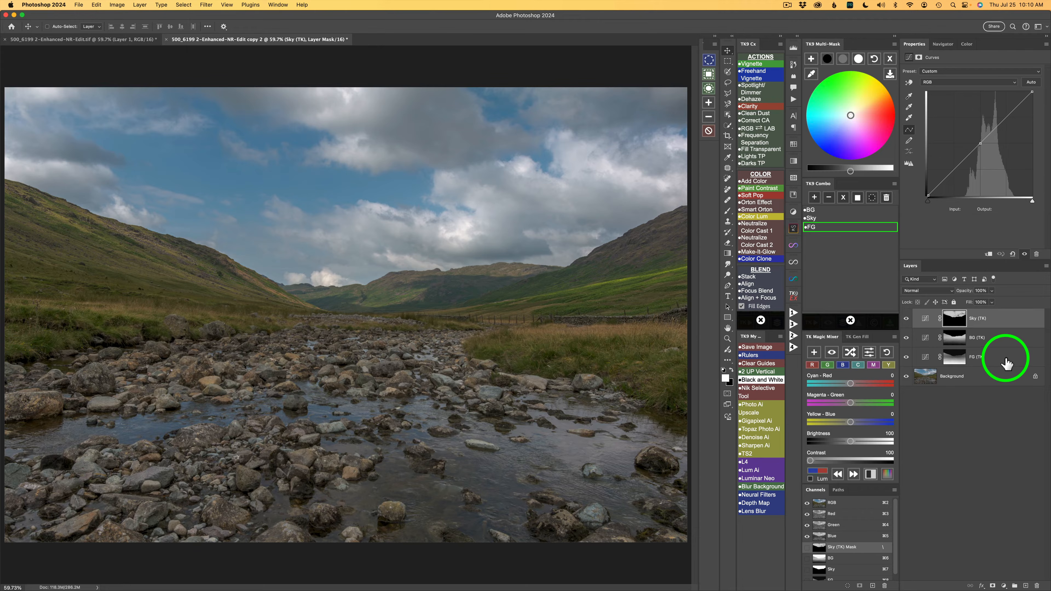
Step: Brighten the midtones of the FG (TK) color grading layer to a brightness of 40
click(1006, 364)
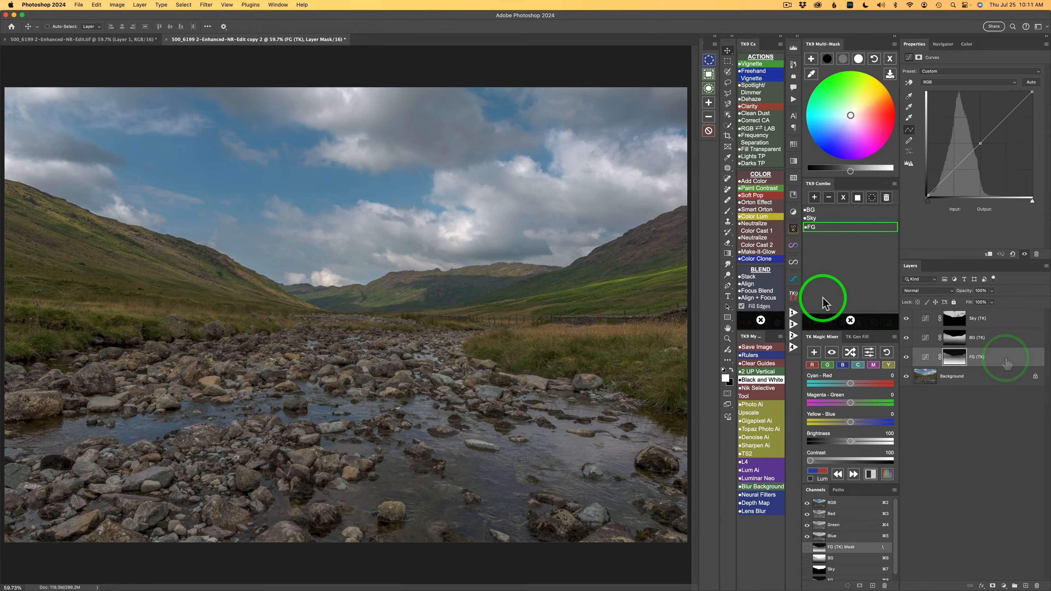
click(848, 316)
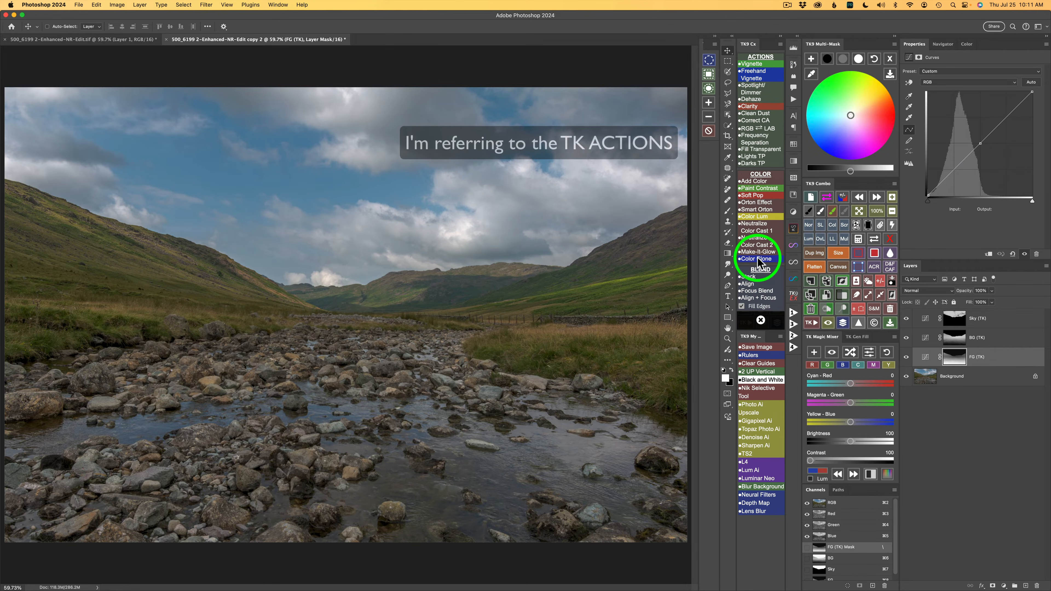
click(843, 62)
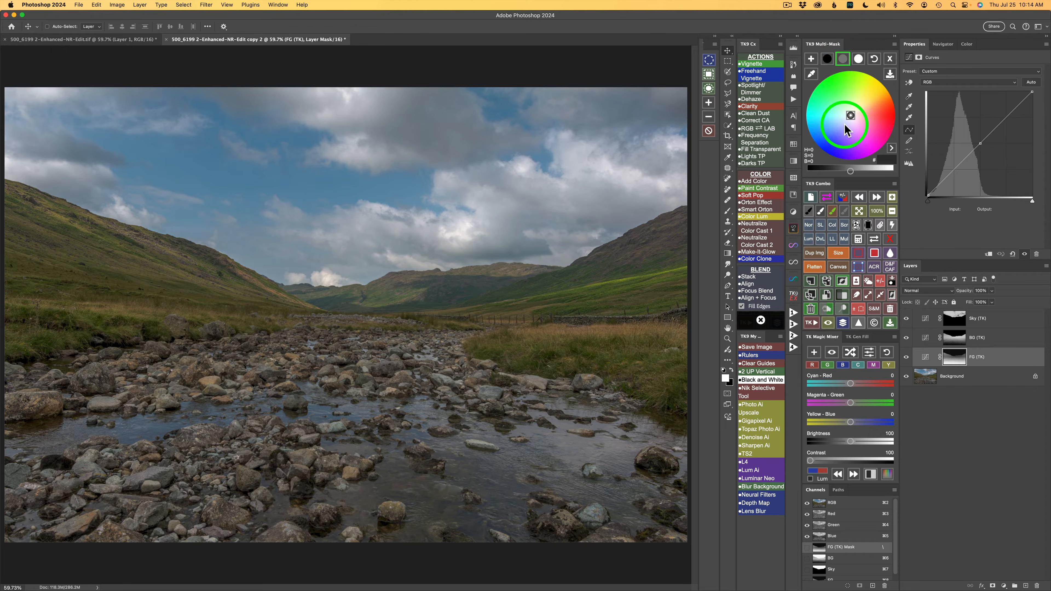
drag(851, 173, 866, 173)
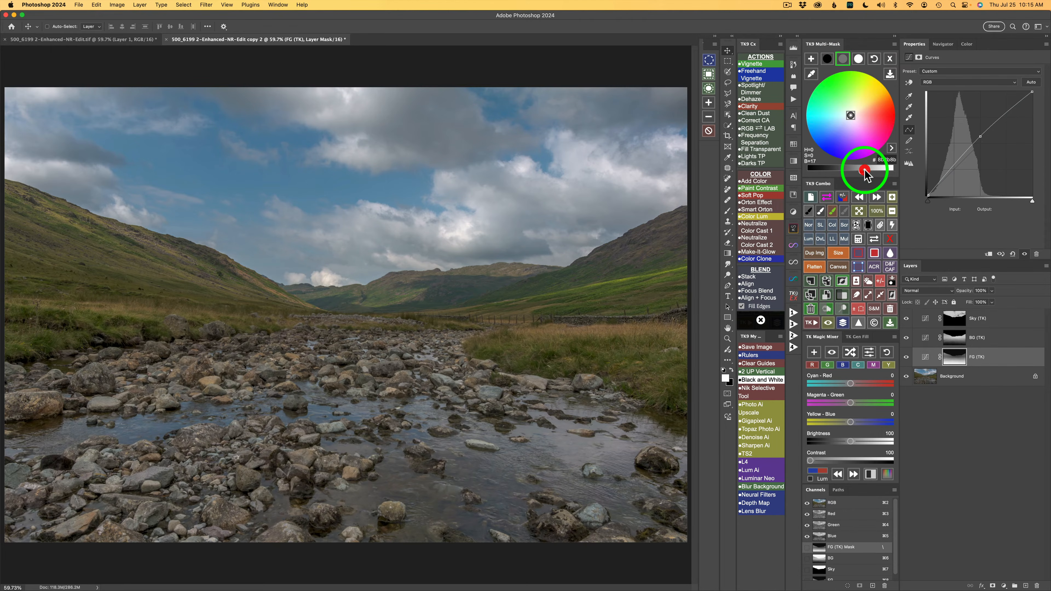
drag(869, 173, 878, 176)
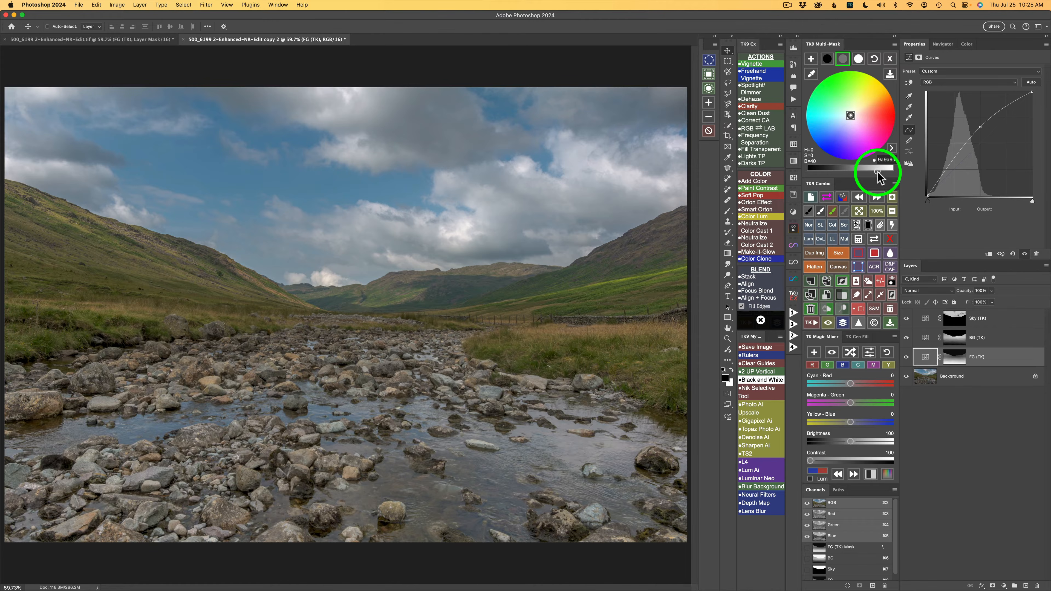
Step: Darken the shadows of the FG (TK) layer to a brightness of -26 and compare the photo with the layer hidden and shown
click(827, 58)
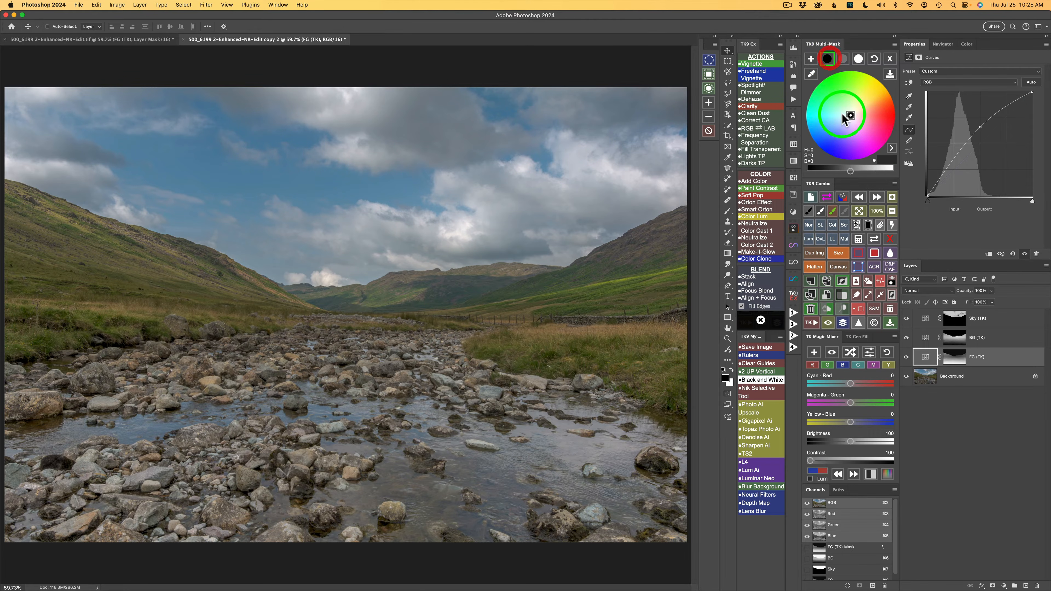
drag(849, 170, 833, 170)
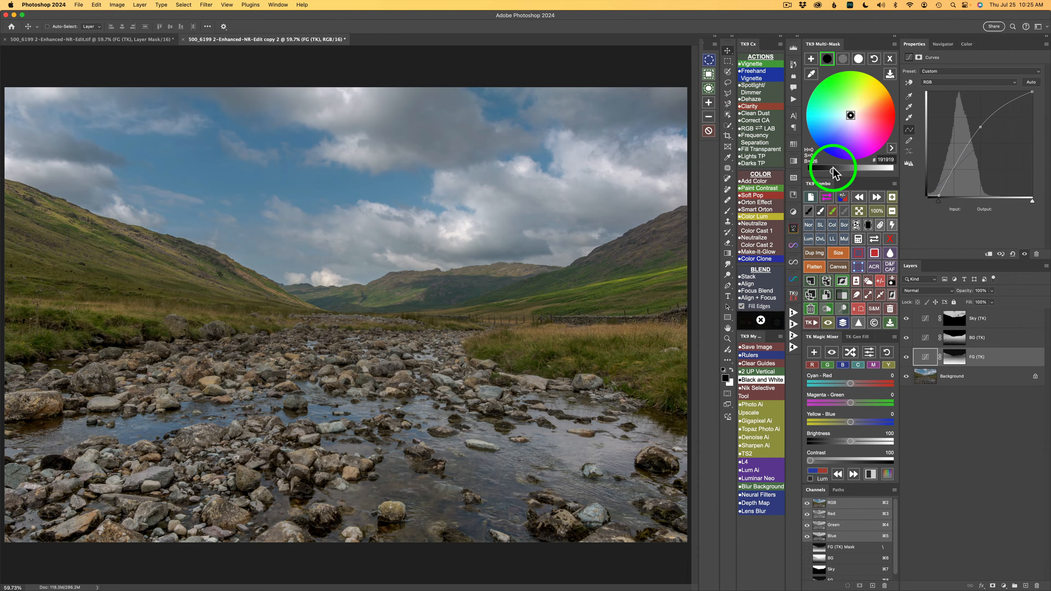
click(907, 358)
click(907, 358)
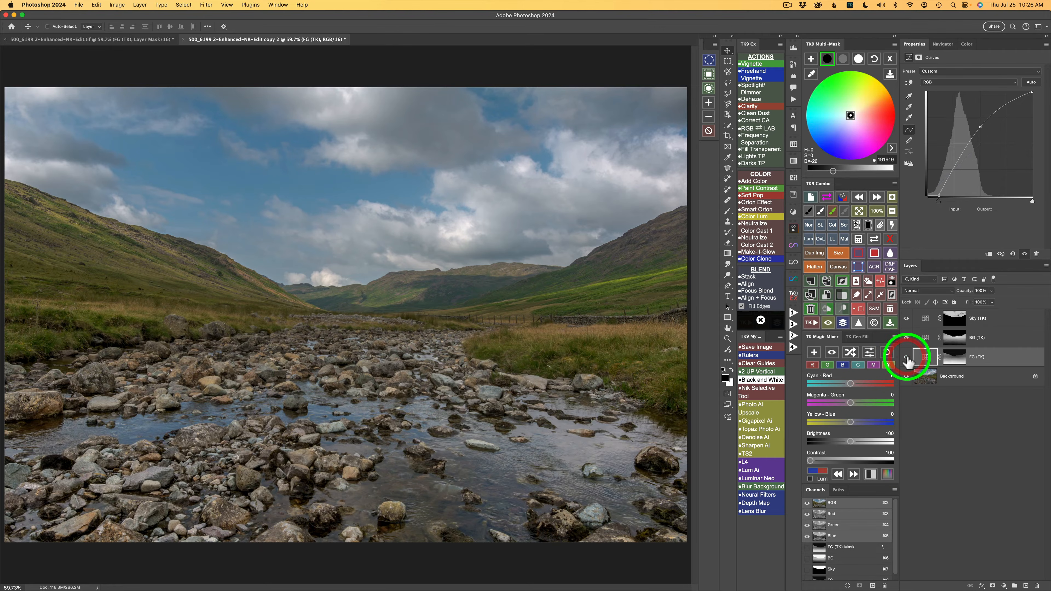
click(955, 358)
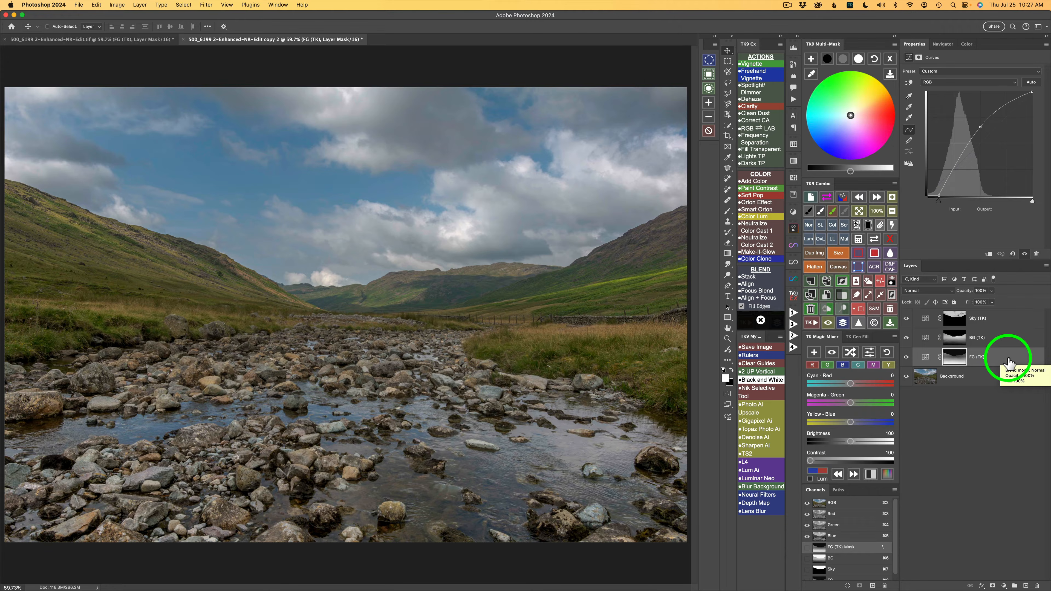
Step: Set the BG (TK) layer's midtones brightness to 45 and shadows brightness to -29, comparing the photo with the layer hidden and shown
click(1005, 338)
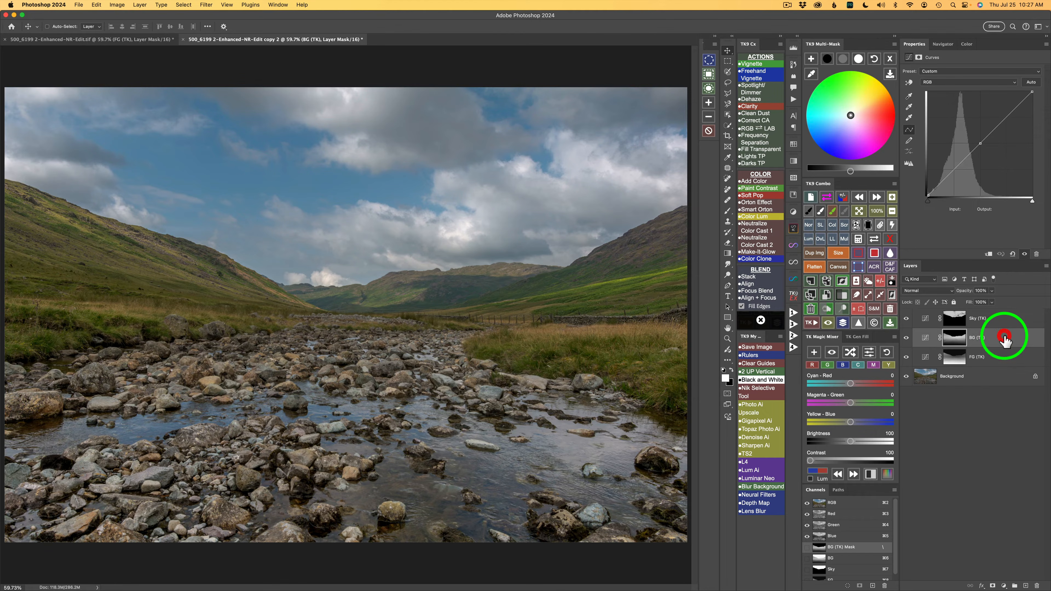
click(843, 62)
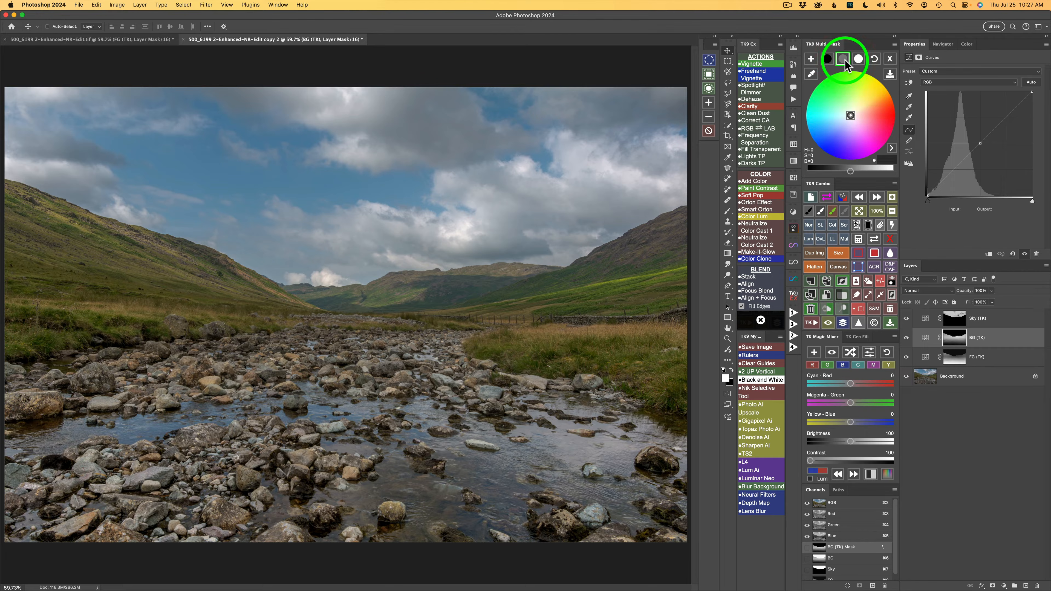
drag(850, 172, 882, 170)
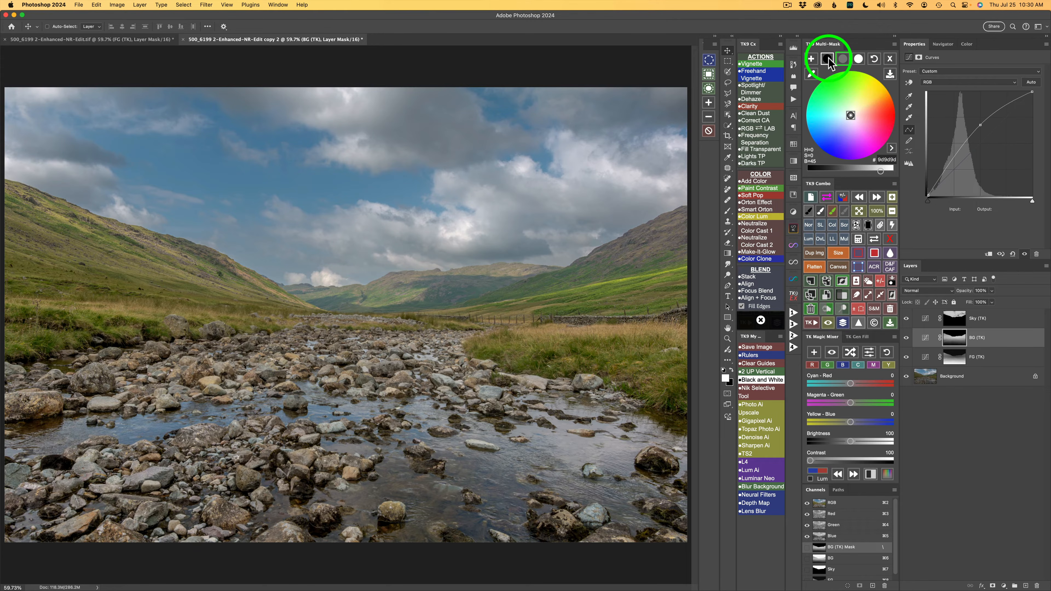
click(827, 59)
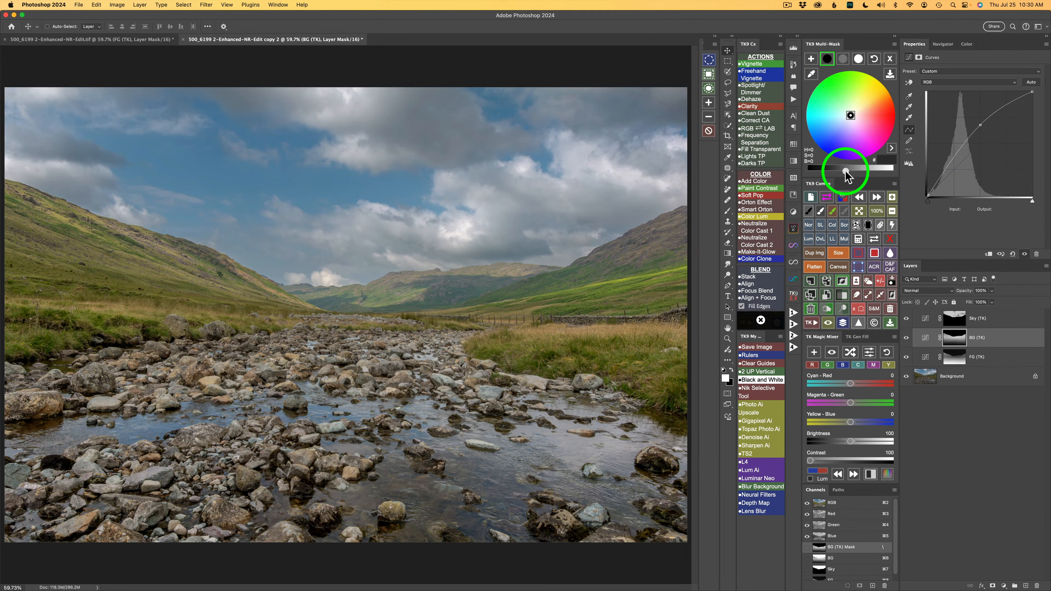
drag(846, 173, 834, 175)
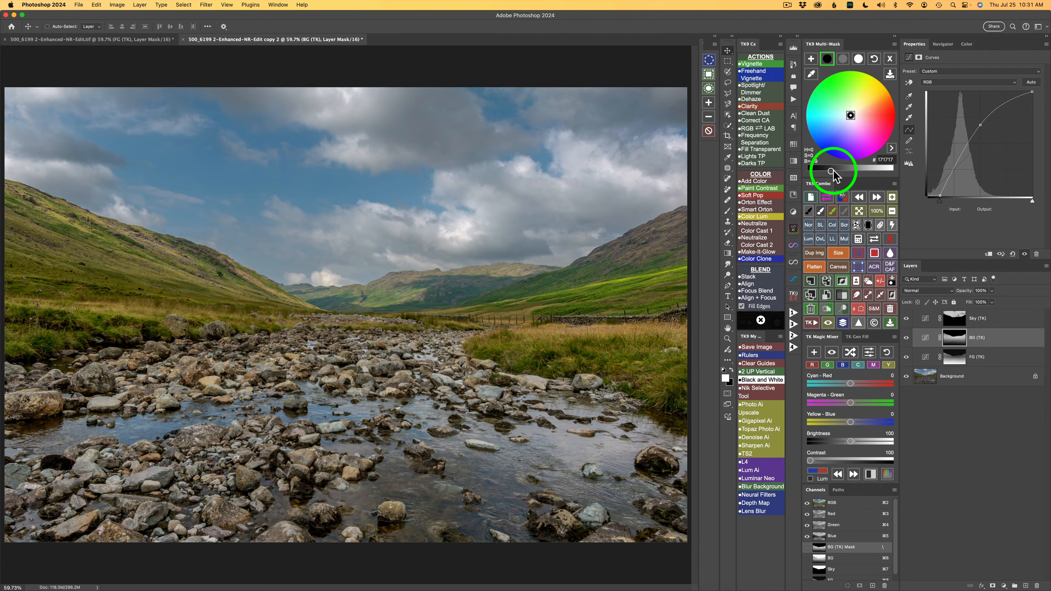
click(906, 338)
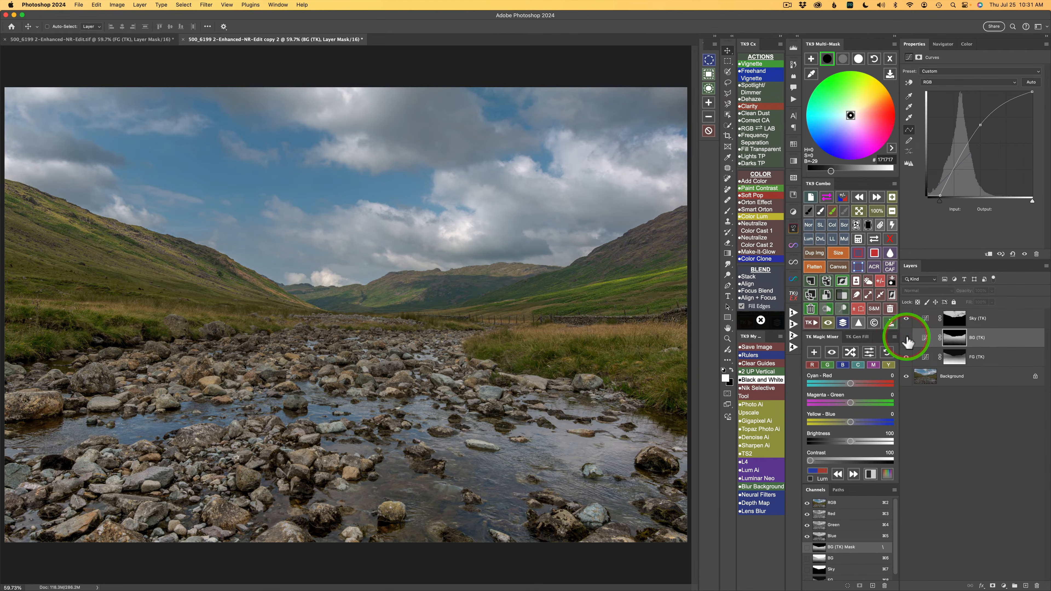
click(906, 338)
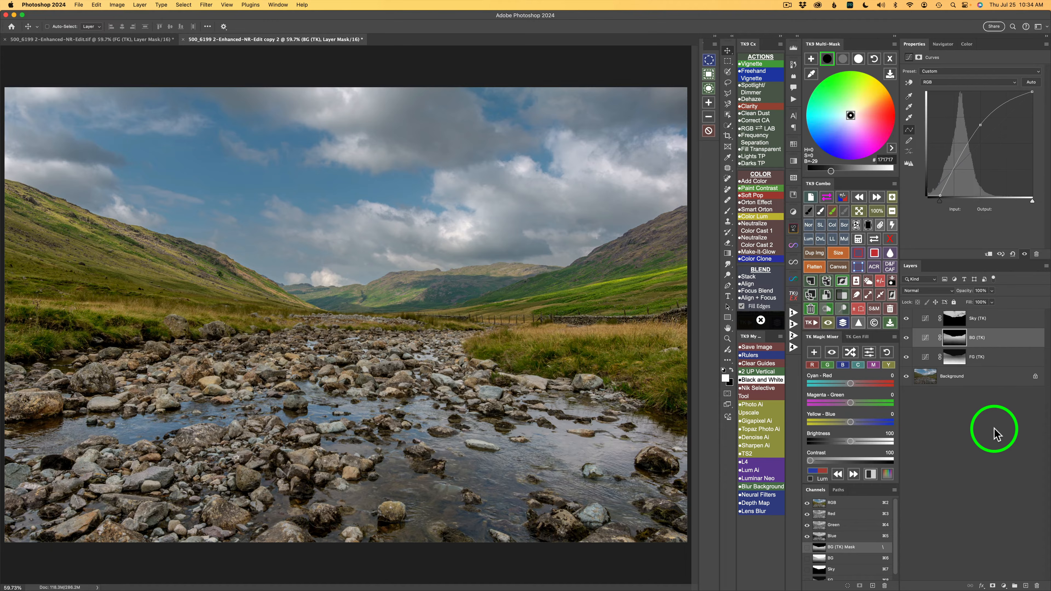
Step: Set the Sky (TK) layer's midtones brightness to -4 and its highlights brightness to 15
click(1016, 322)
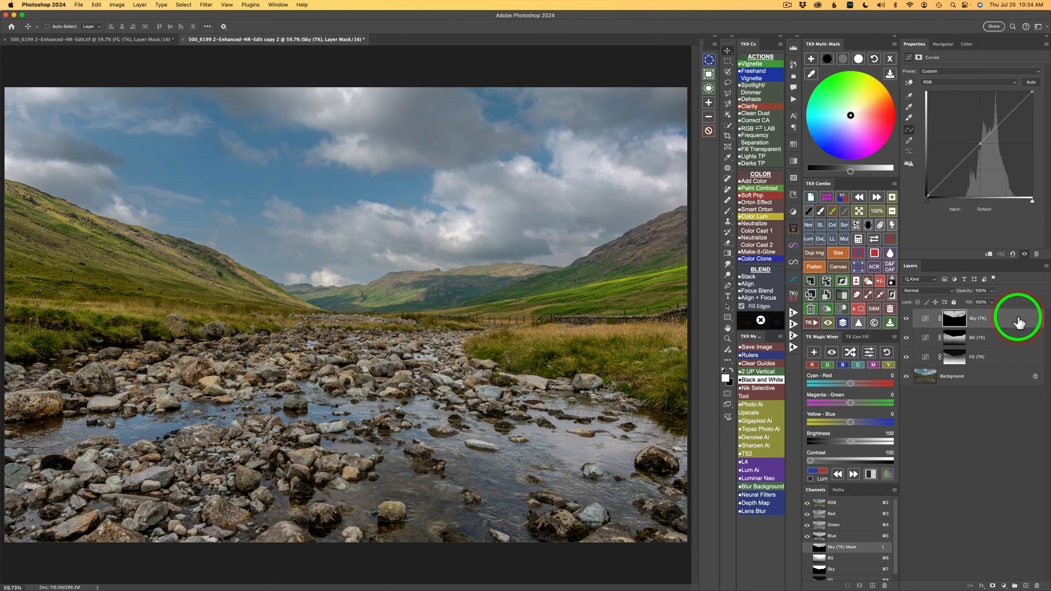
click(842, 62)
click(840, 61)
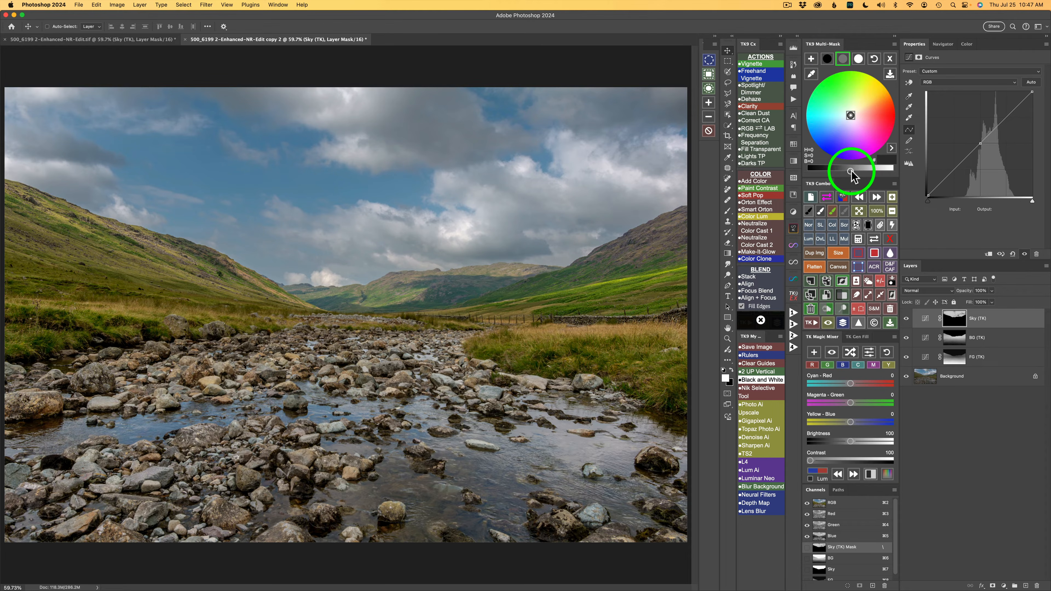
drag(852, 171, 847, 171)
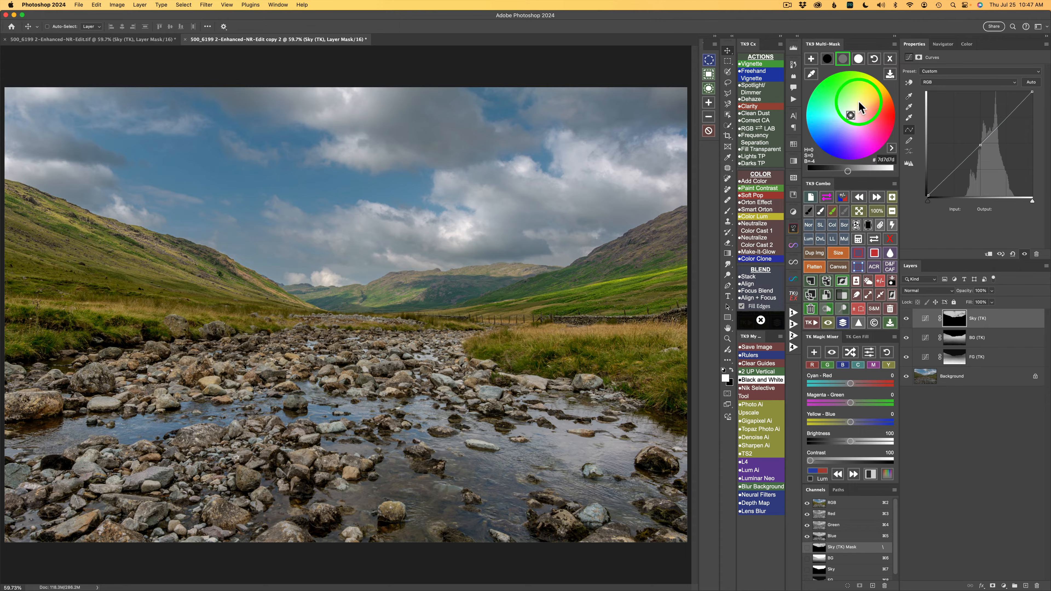
click(859, 60)
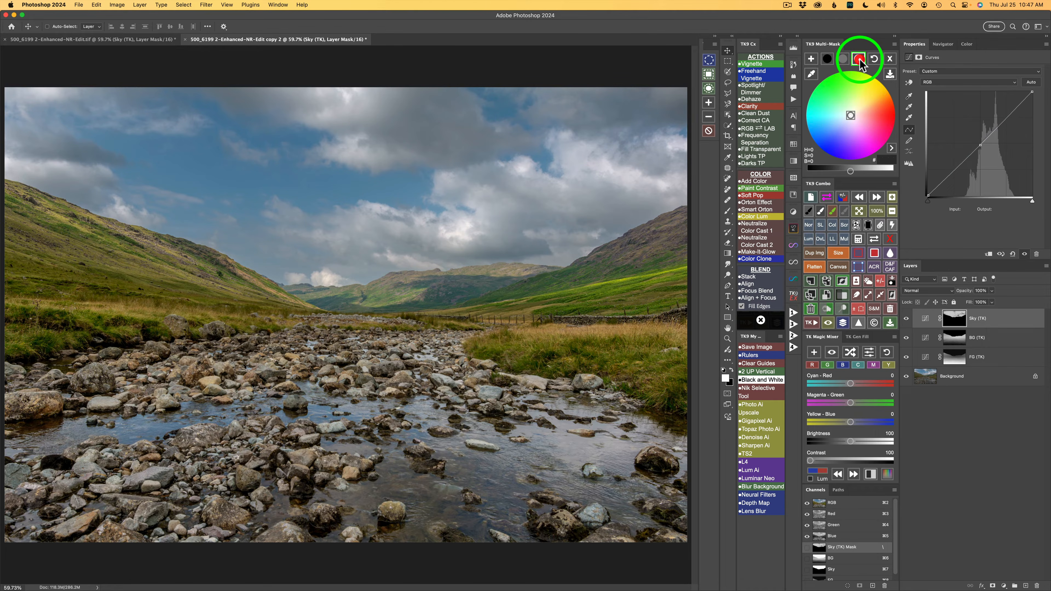
drag(851, 171, 860, 171)
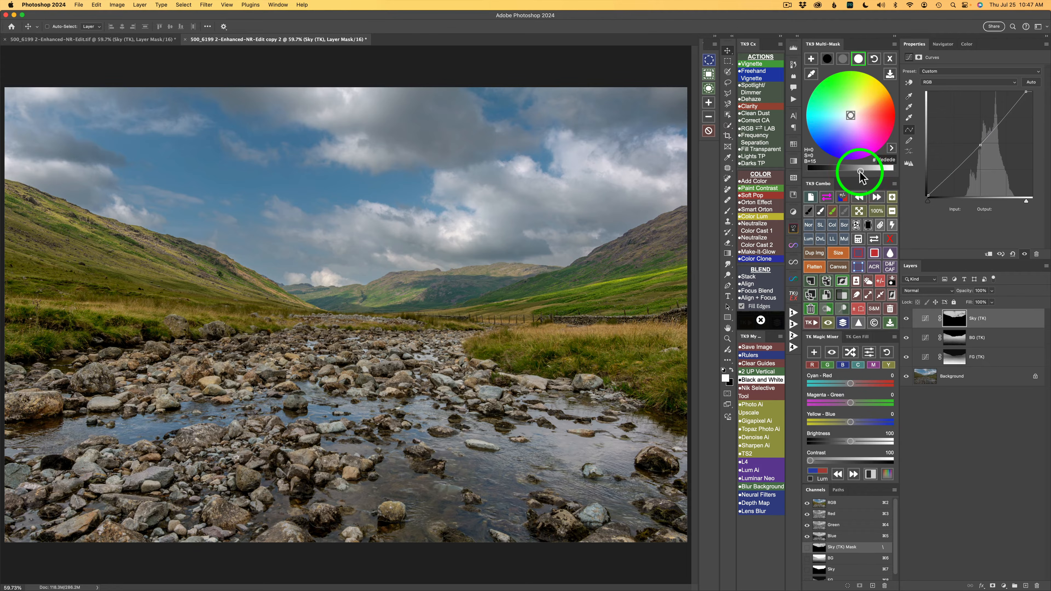
Step: Compare the photo with the Sky (TK) layer and with all three grading layers hidden and shown
click(907, 318)
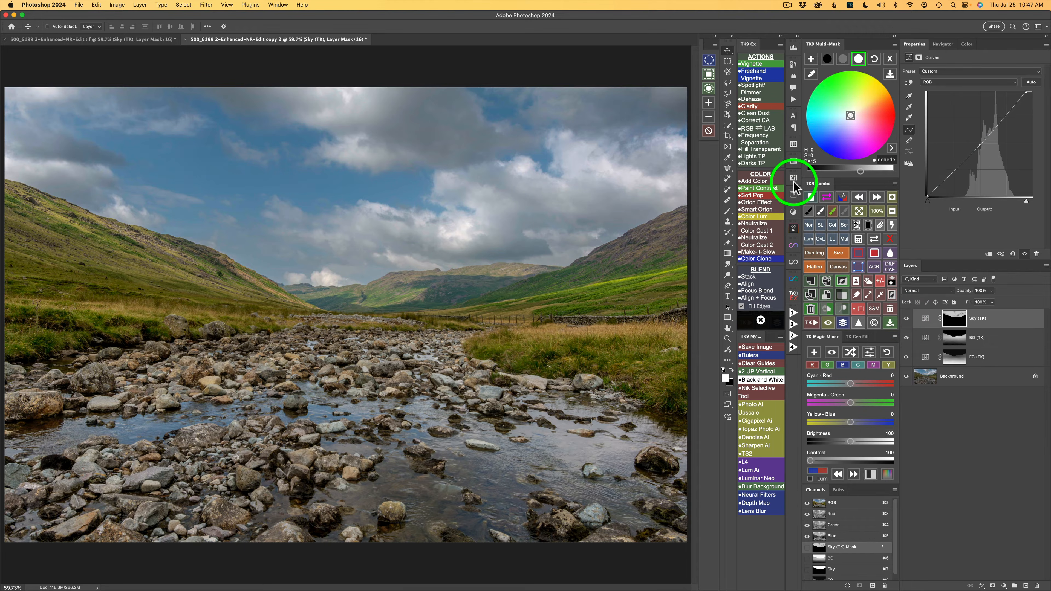
click(843, 322)
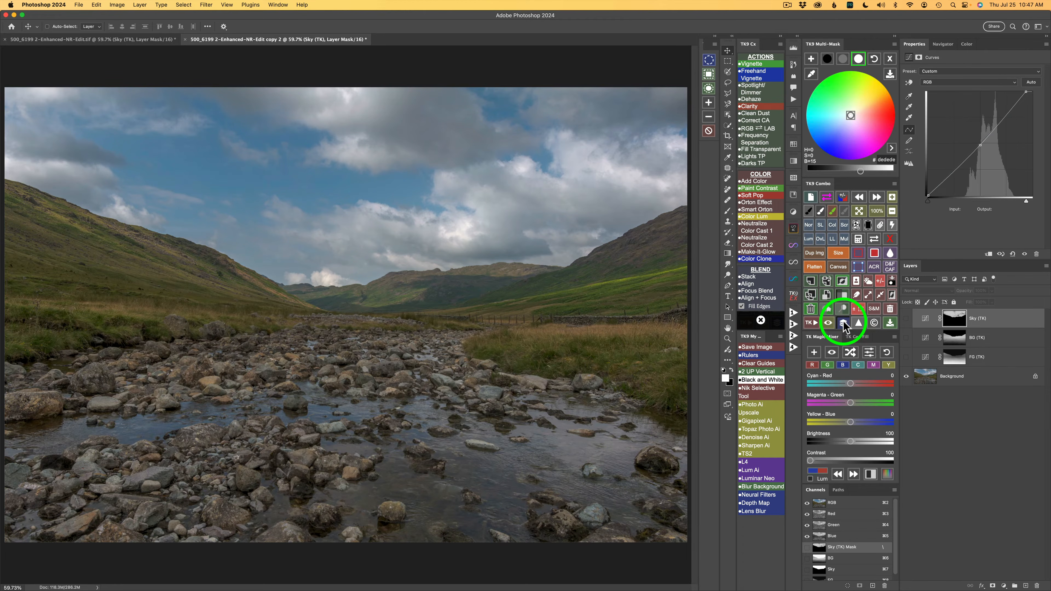
click(843, 323)
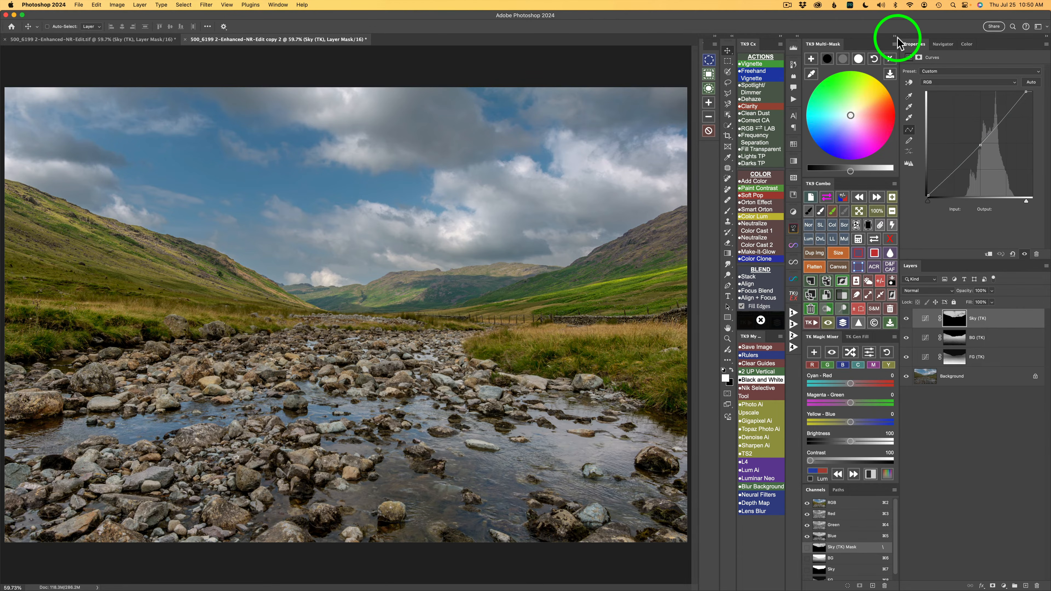
Step: Create a Curves adjustment layer through a Midtones 3 luminosity mask above the Sky (TK) layer
click(890, 59)
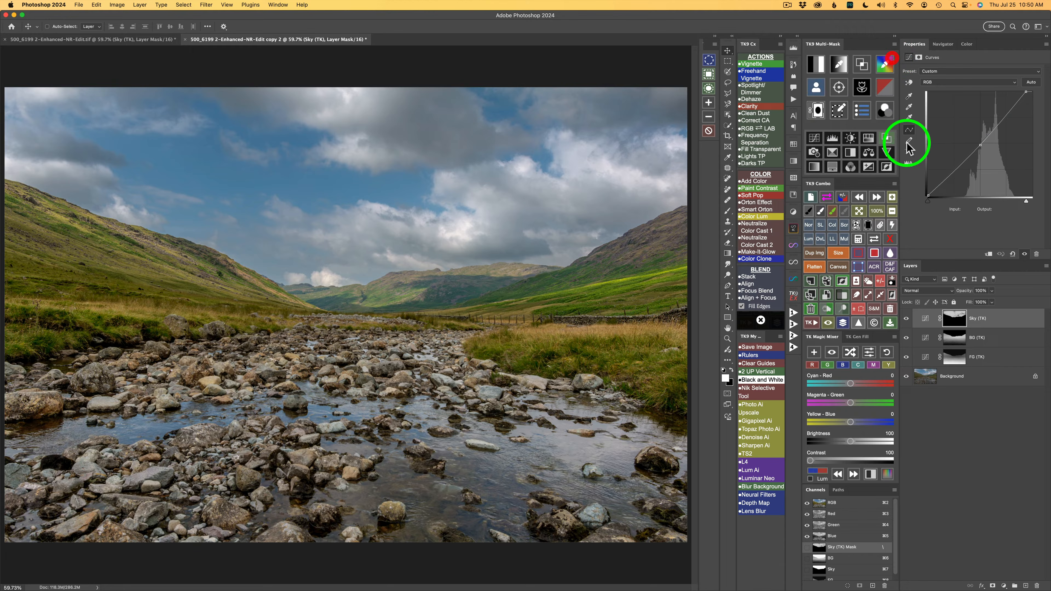
click(816, 64)
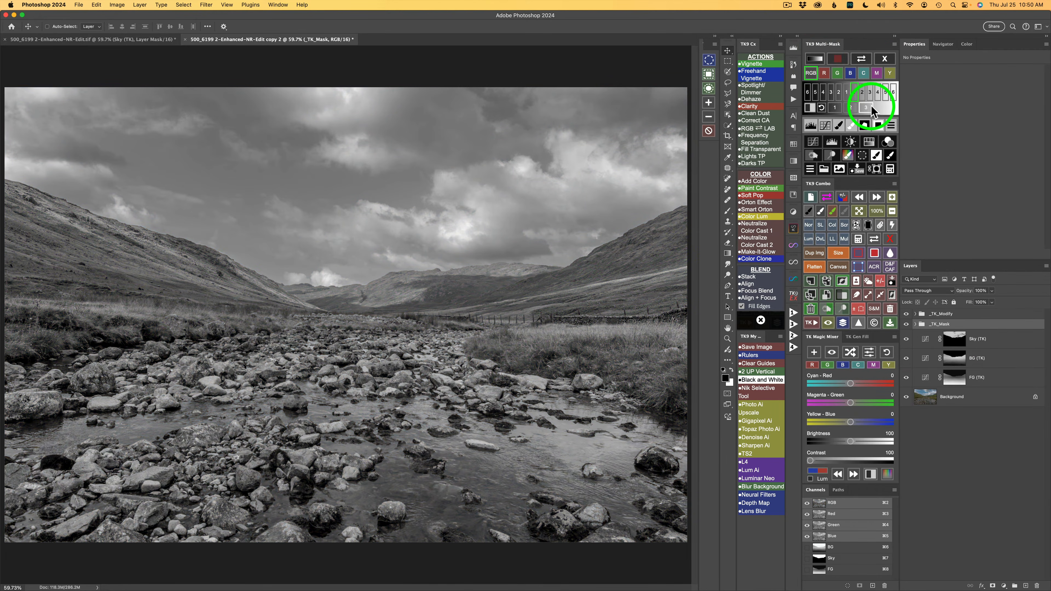
click(866, 108)
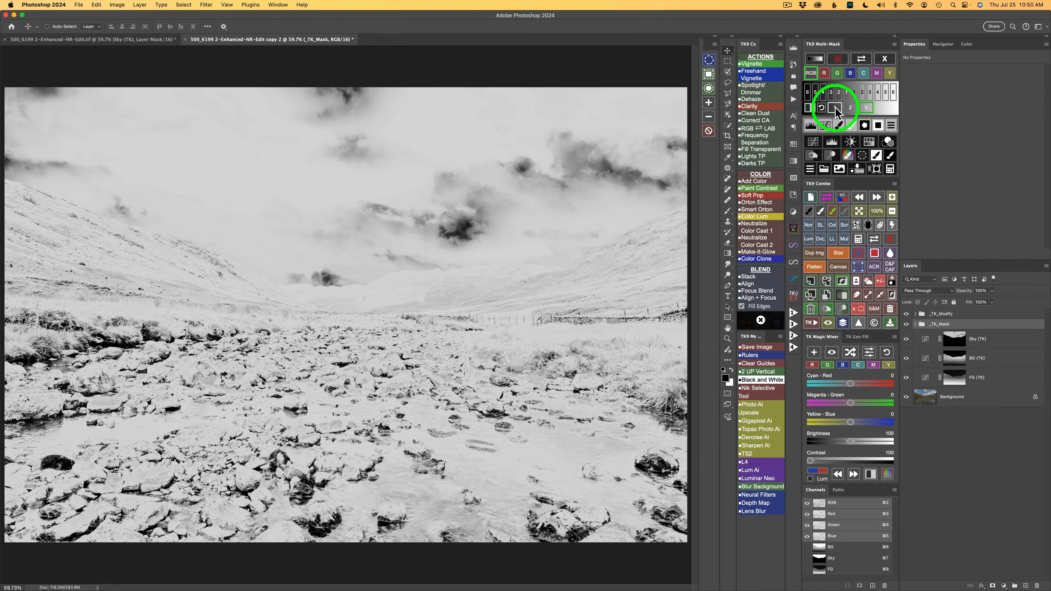
click(816, 143)
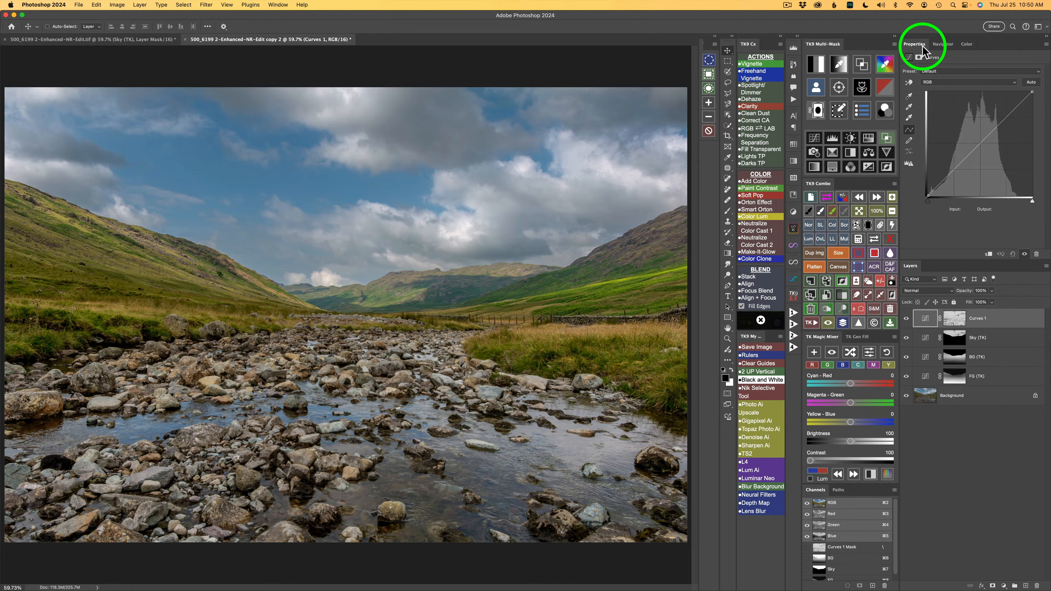
Step: Apply the Strong Contrast curve preset at 70% layer opacity and compare the photo with the Curves 1 layer hidden and shown
click(968, 71)
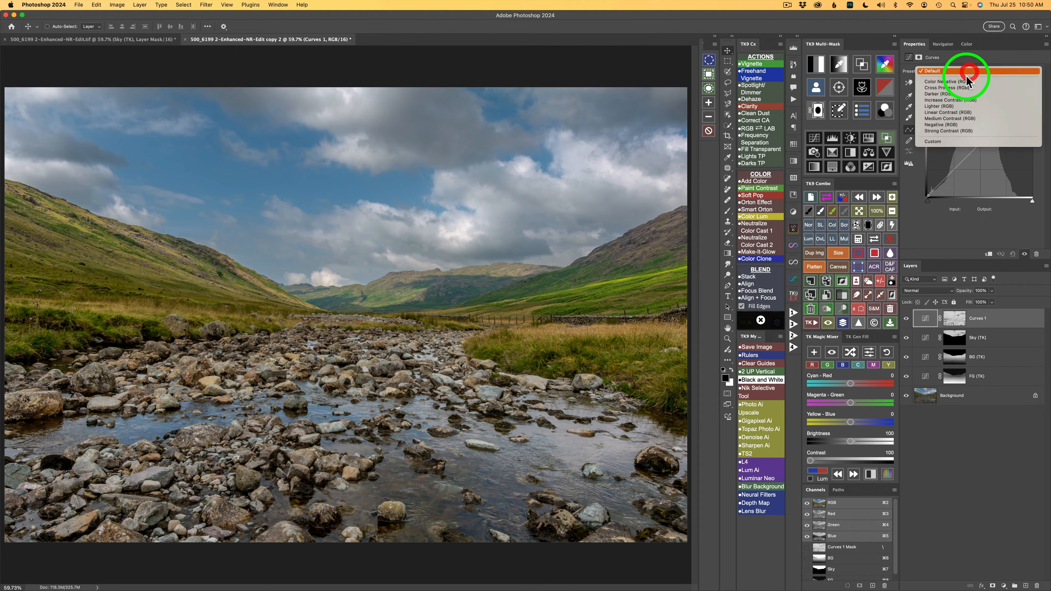
click(951, 130)
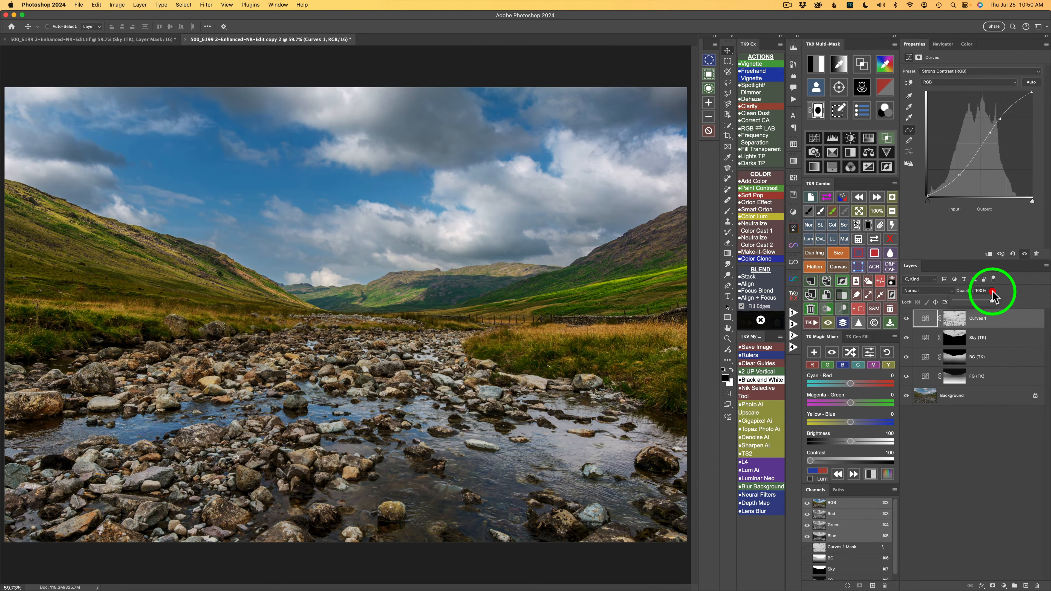
drag(993, 306, 980, 306)
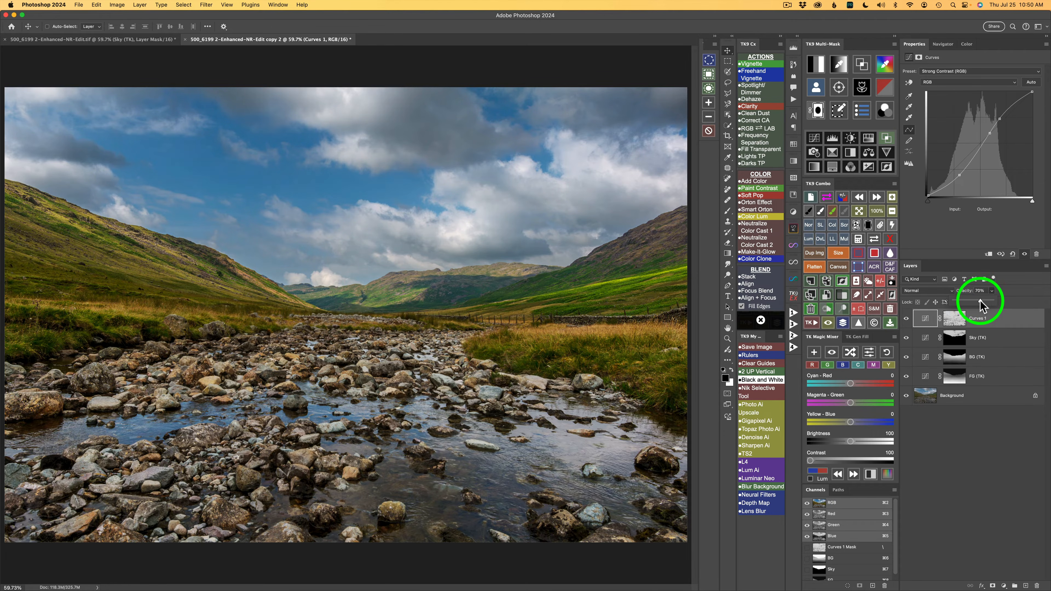
click(907, 318)
click(906, 319)
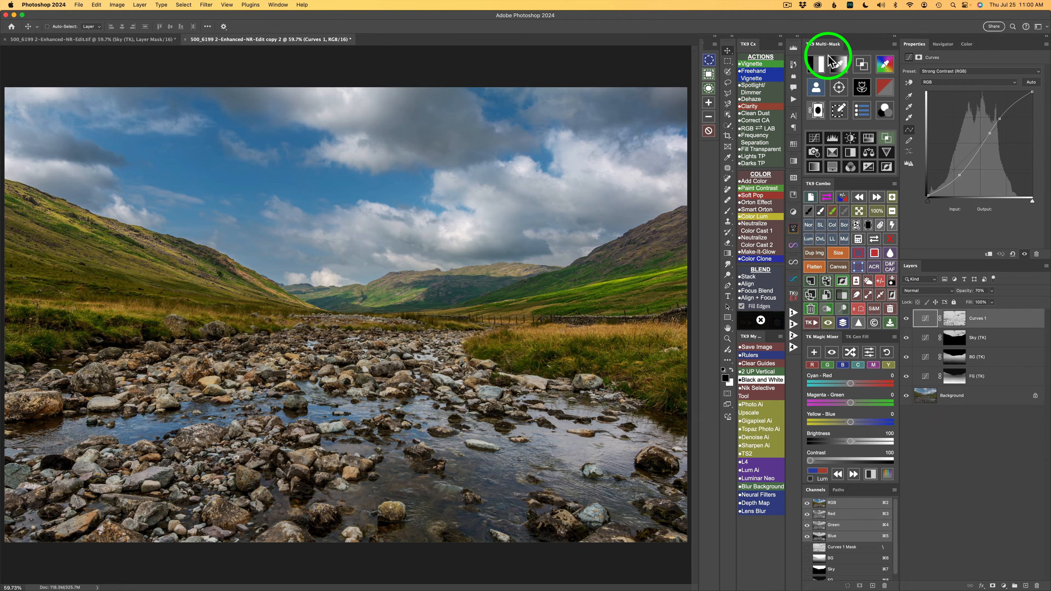
Step: Add another Curves adjustment layer through a Midtones 1 luminosity mask and set its blend mode to Screen
click(816, 67)
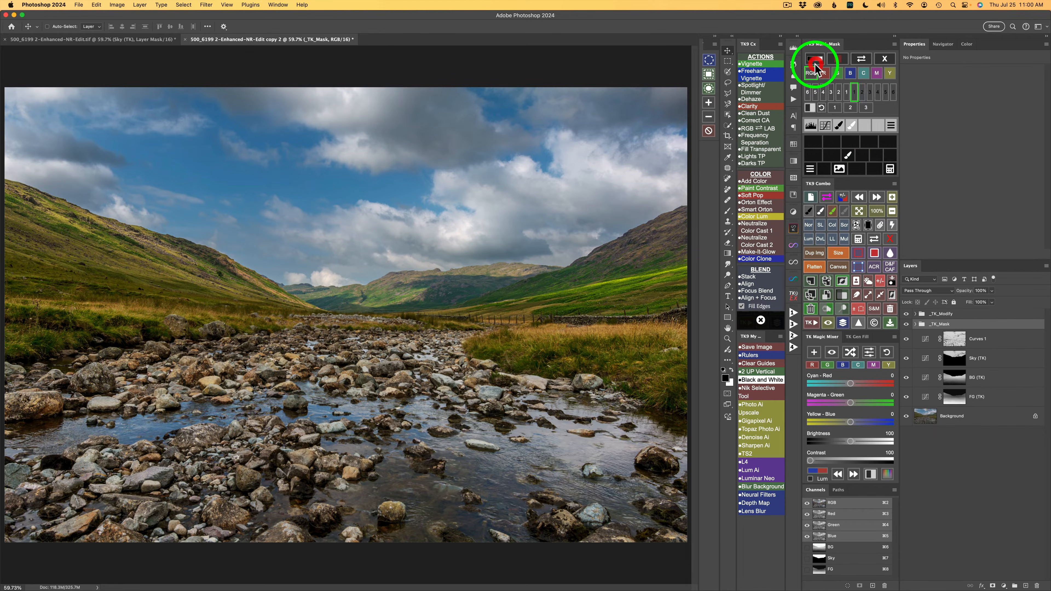
click(835, 108)
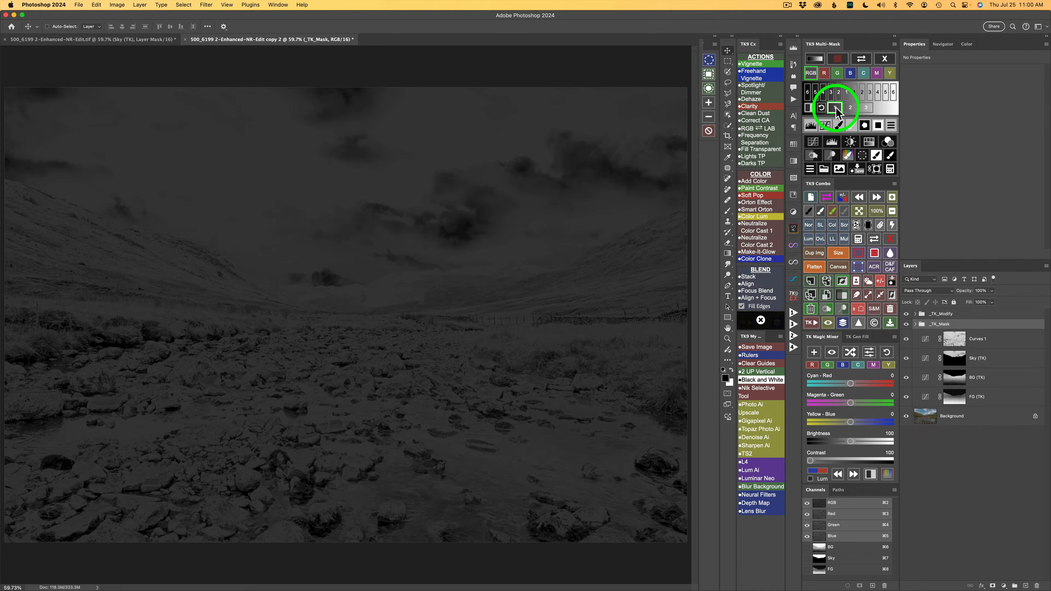
click(814, 142)
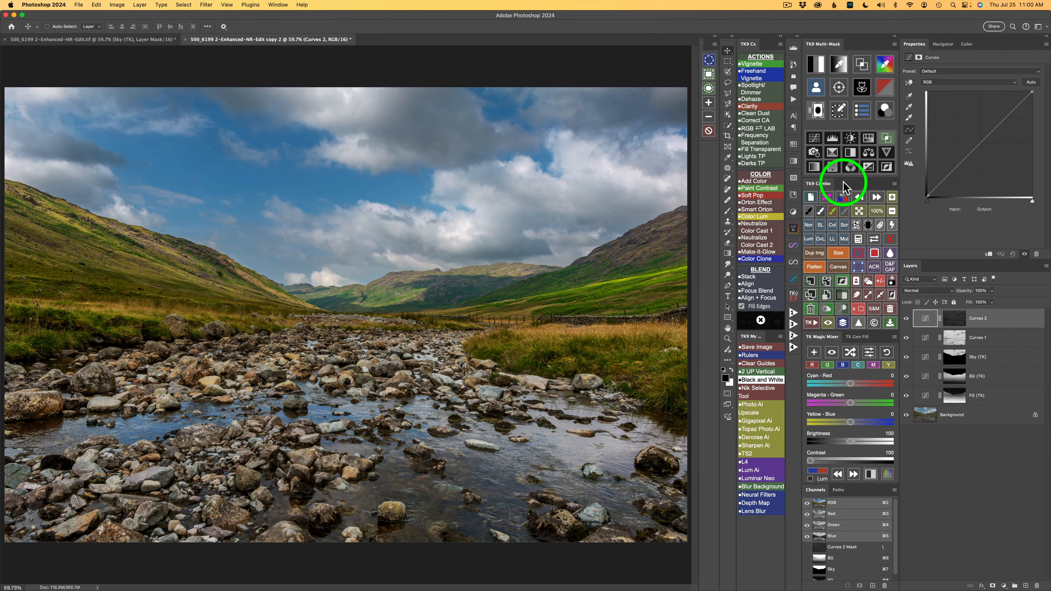
click(844, 225)
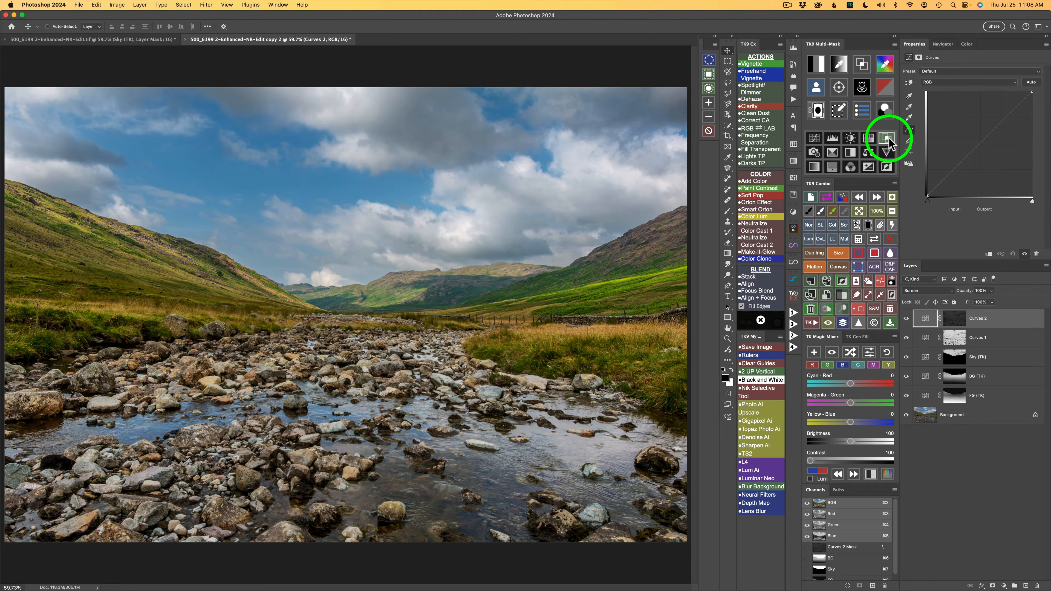
Step: Try the Lights 1 and Midtones 3 Blend If presets on the Curves 2 layer and settle on Darks 1
click(887, 139)
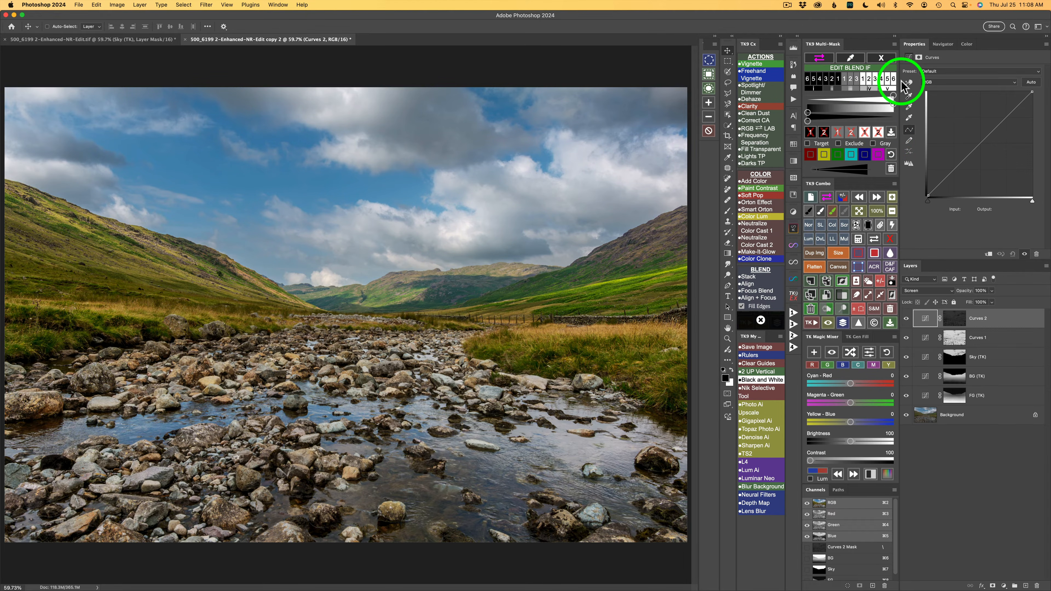
click(864, 79)
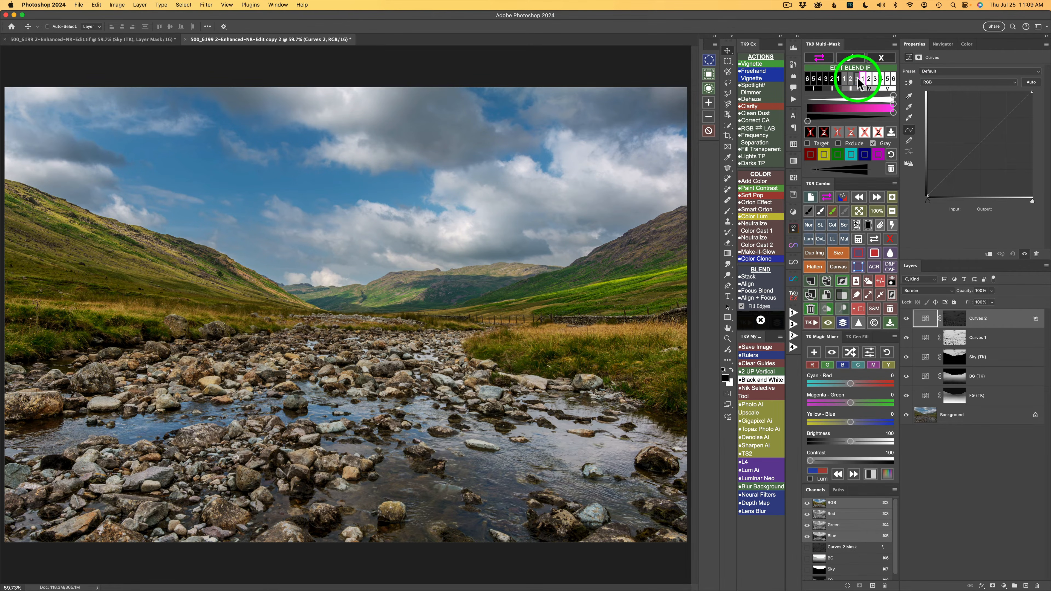
click(857, 79)
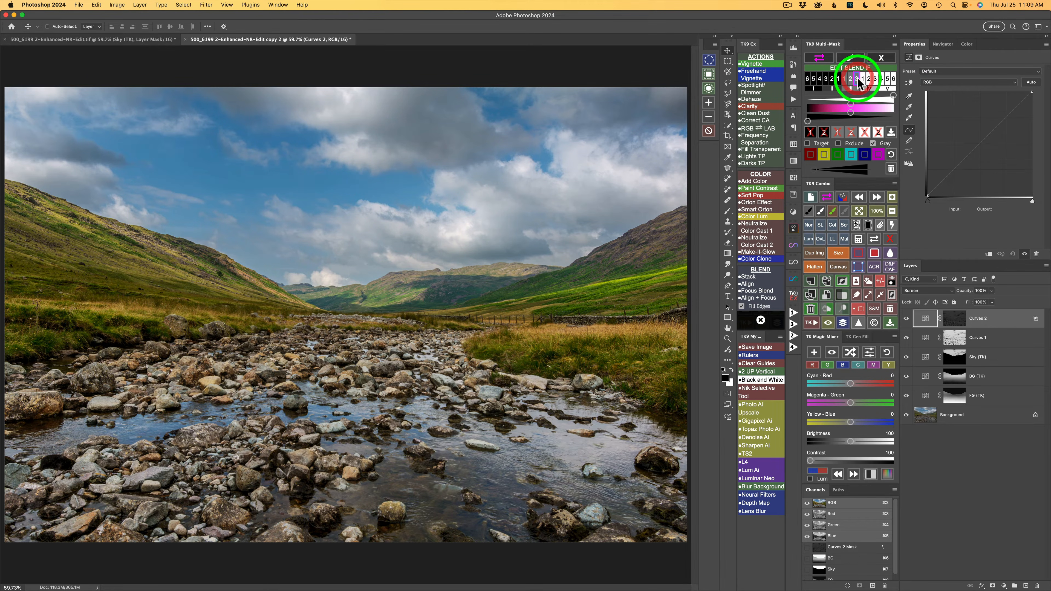
click(839, 79)
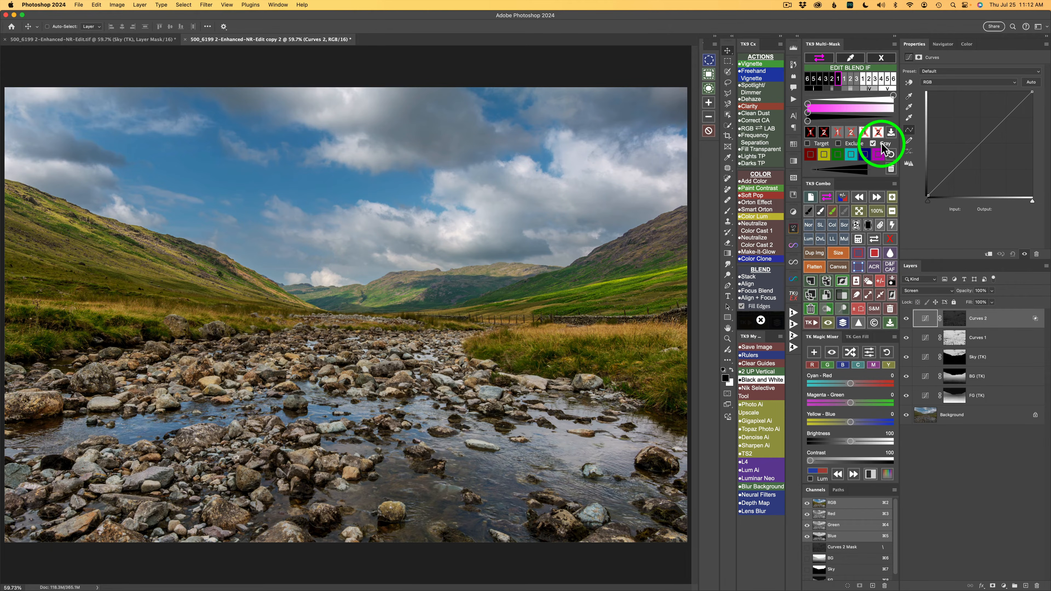
Step: Compare the photo with the gray Blend If turned off and on, and with the Curves 2 layer hidden and shown
click(873, 143)
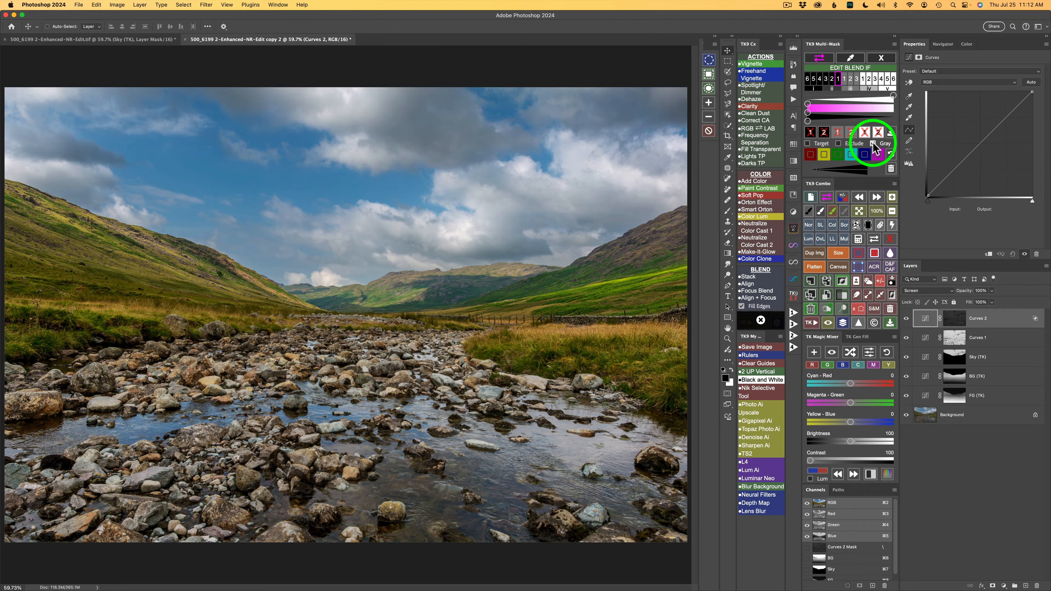
click(874, 144)
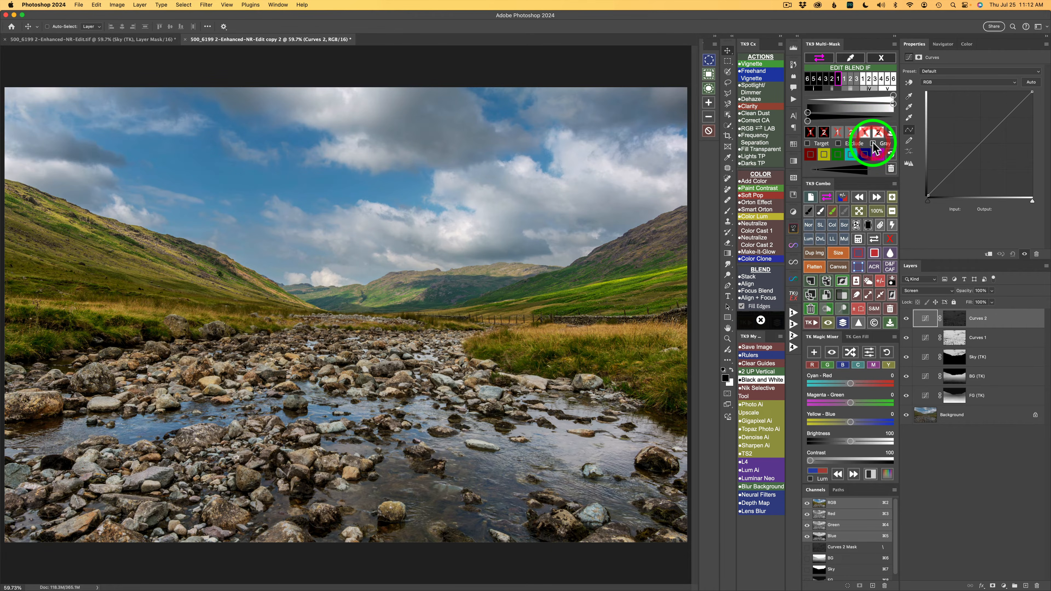
click(874, 144)
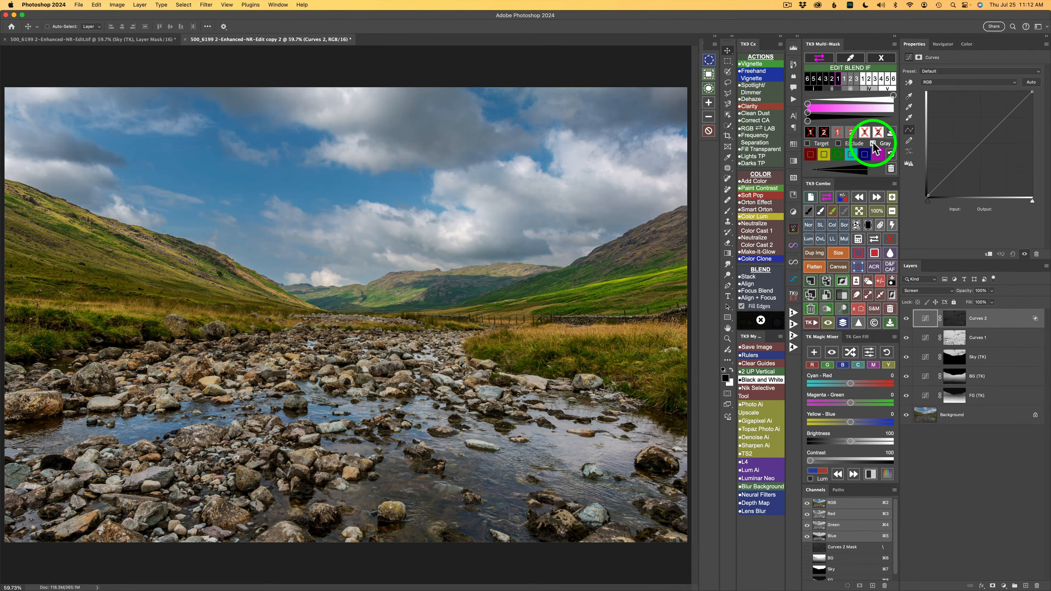
click(906, 318)
click(905, 318)
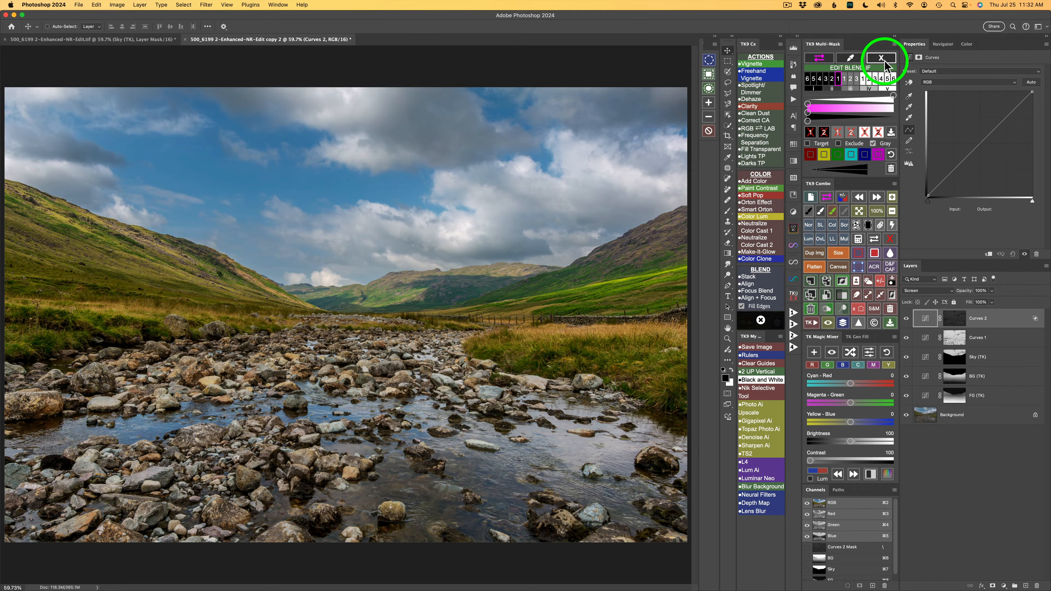
click(883, 57)
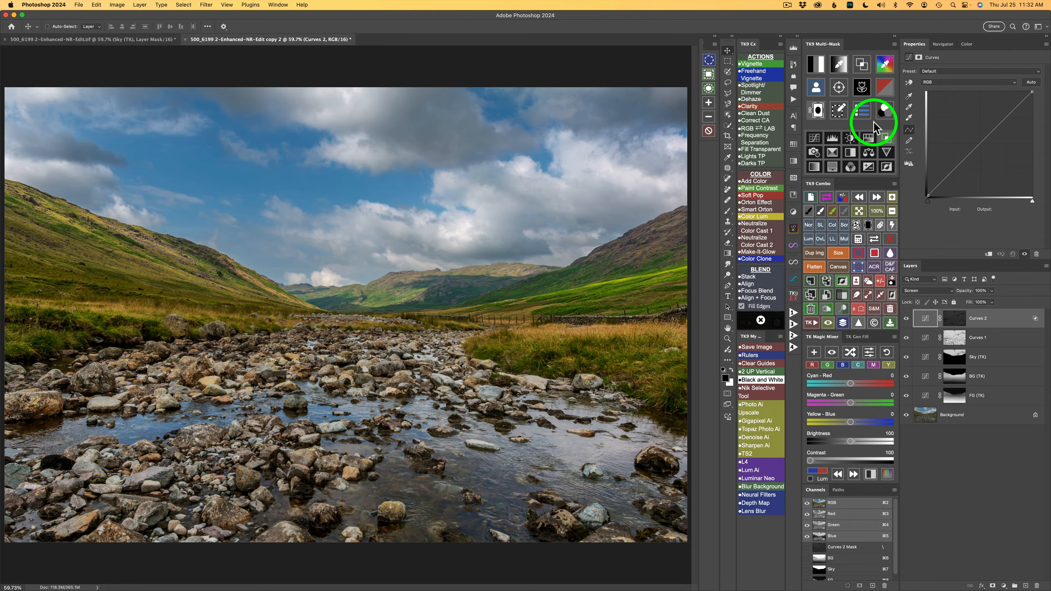
Step: Generate a zone mask from the tone sampled in the bright water reflection of the foreground stream
click(840, 67)
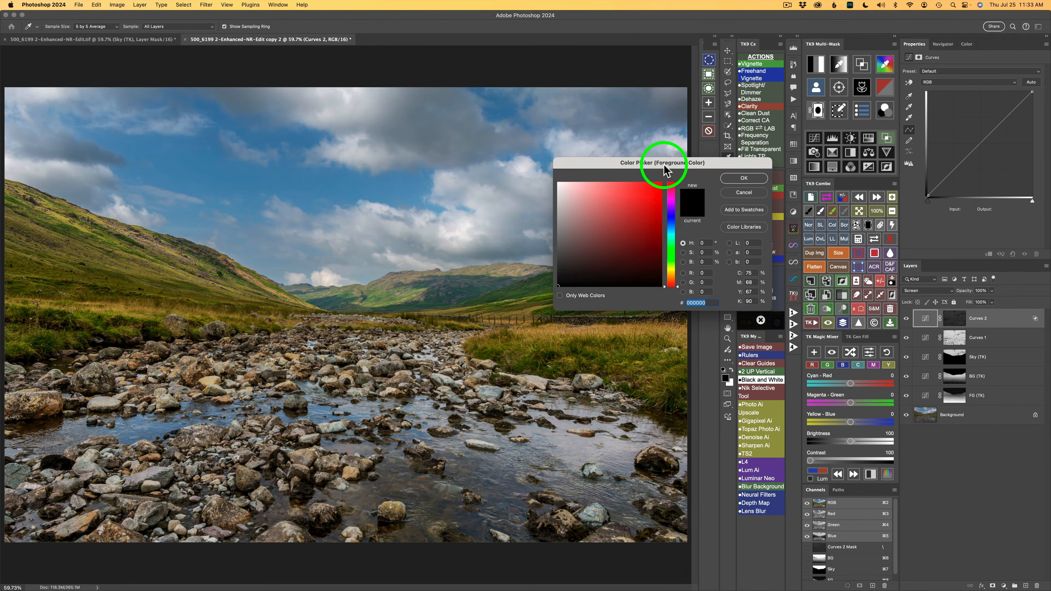
drag(666, 170, 758, 360)
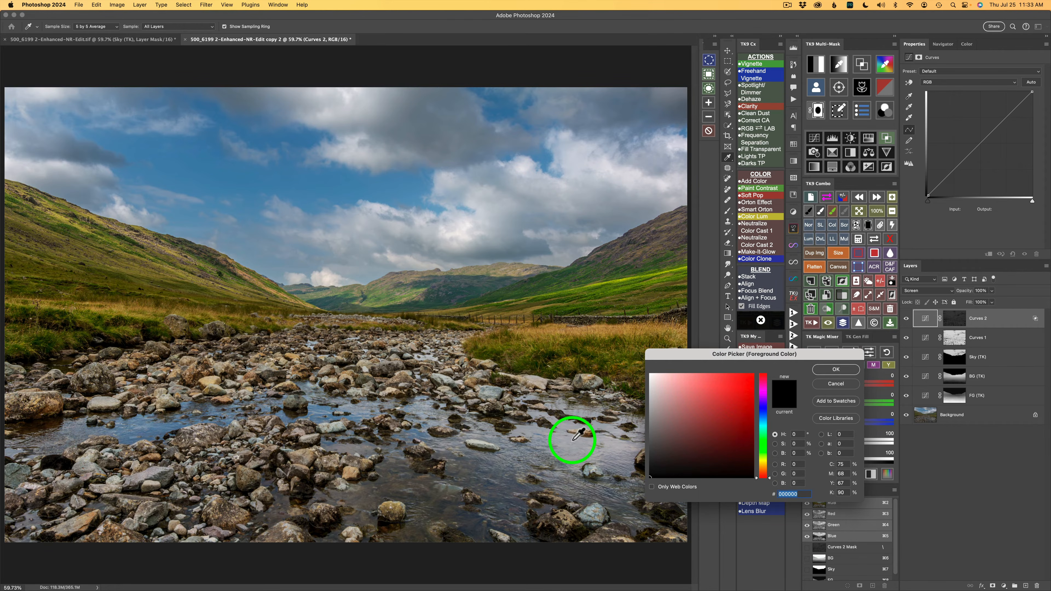
click(577, 435)
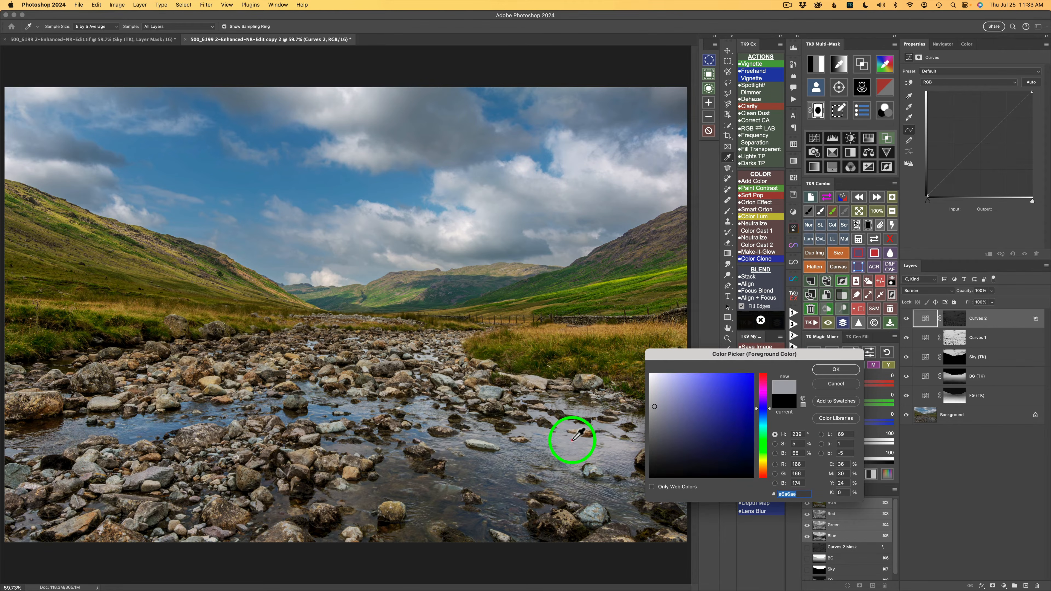
click(836, 370)
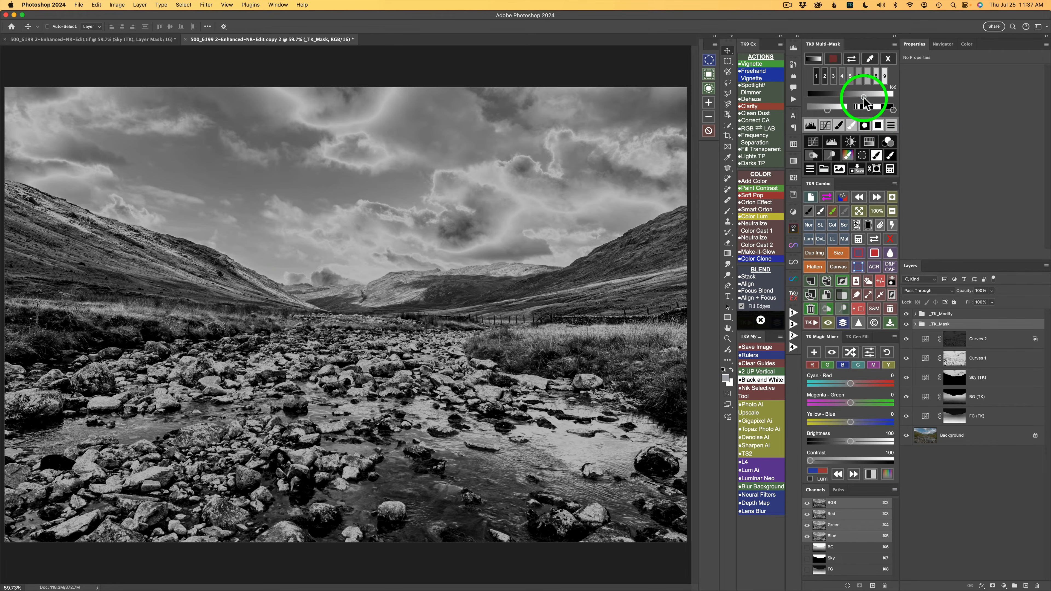
Step: Refine the zone mask by raising its target tone slightly, darkening its shadow areas and fine-tuning its tonal range
mouse_move(864, 97)
drag(864, 97, 867, 99)
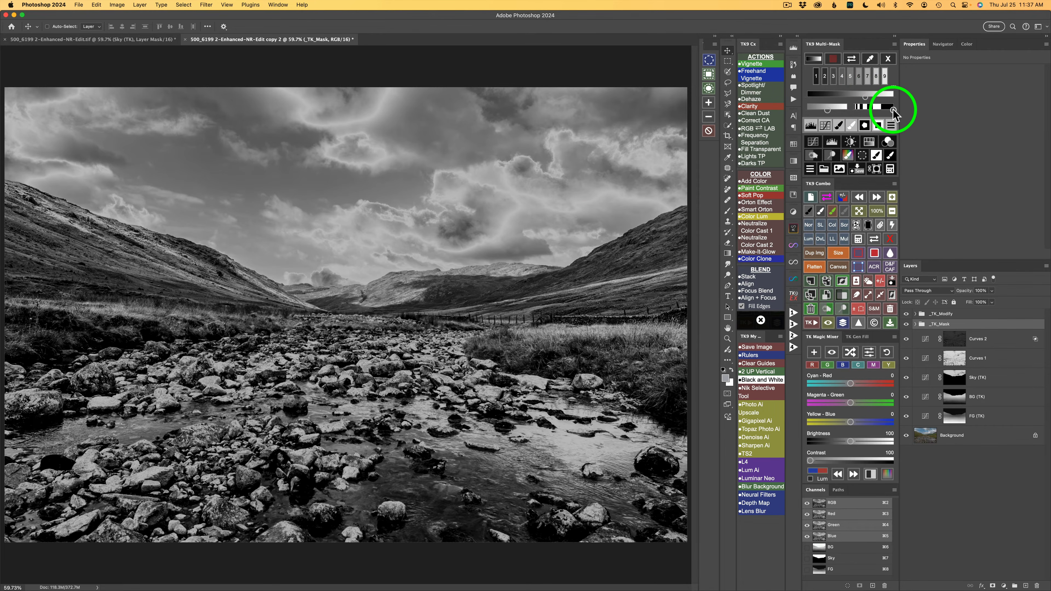
drag(892, 109, 874, 110)
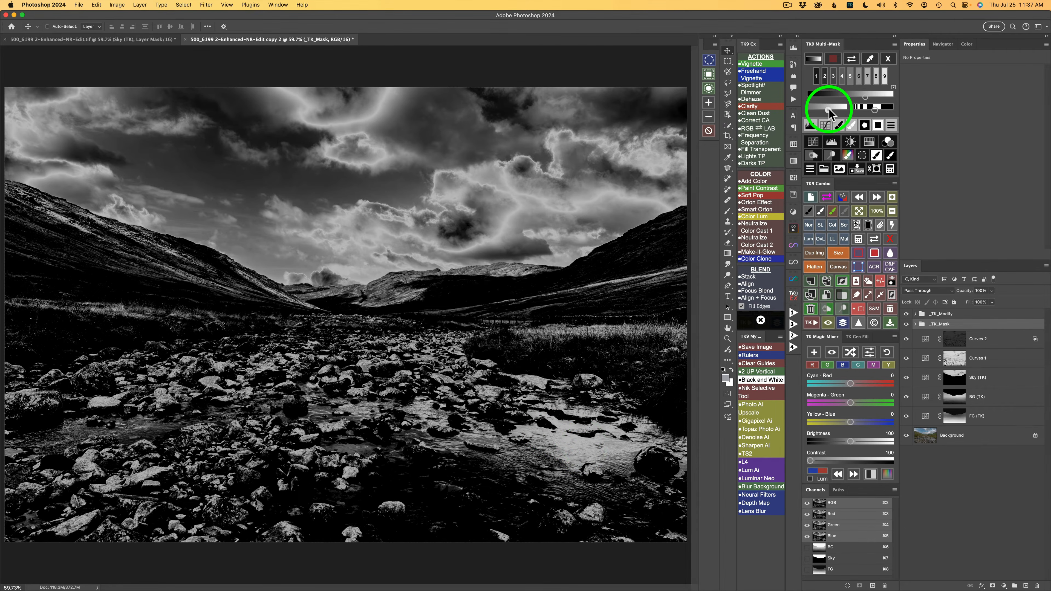
drag(830, 111, 832, 112)
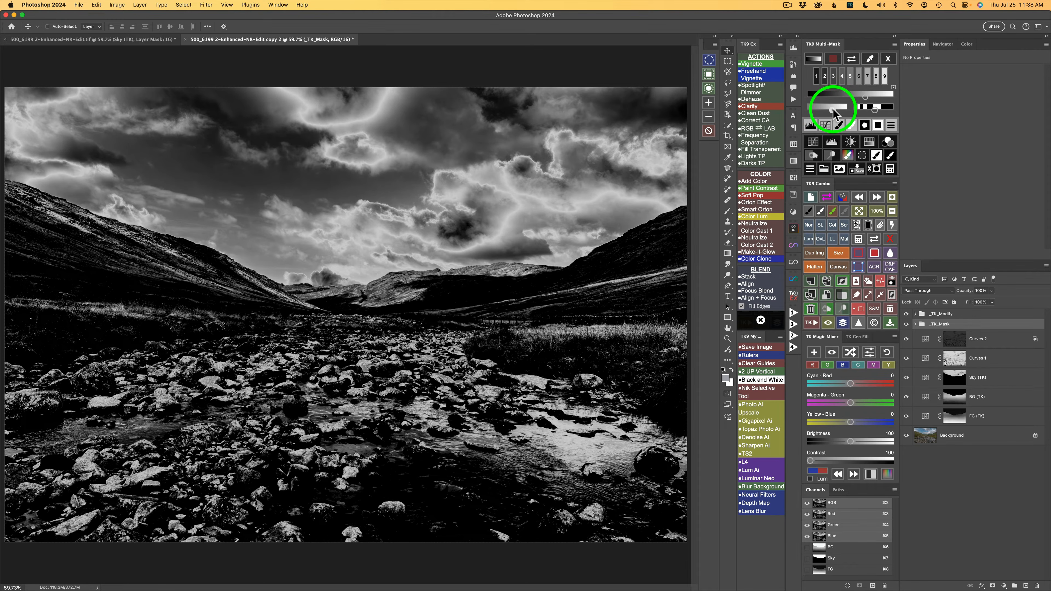
drag(835, 112, 827, 106)
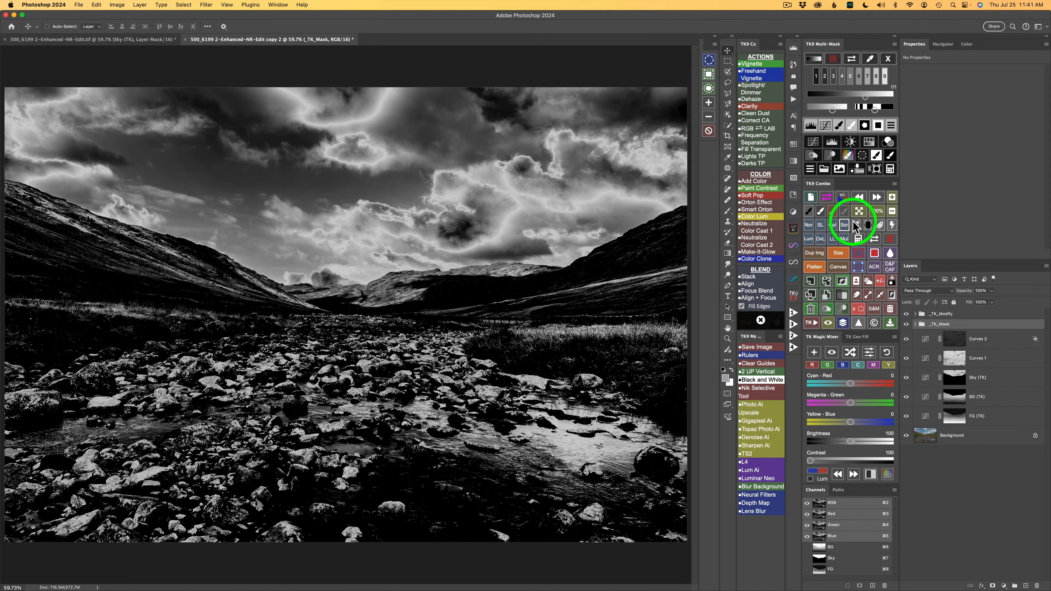
Step: Create a Soft Light burn layer through the mask, paint black at 20% brush opacity over the bright stream water, and check the layer's effect
click(817, 154)
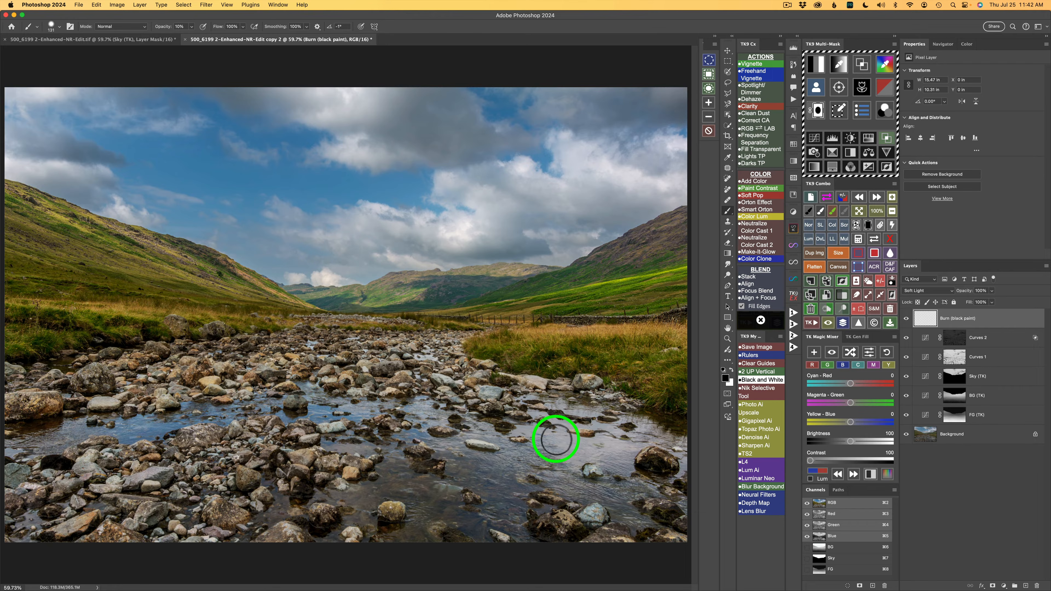
key(2)
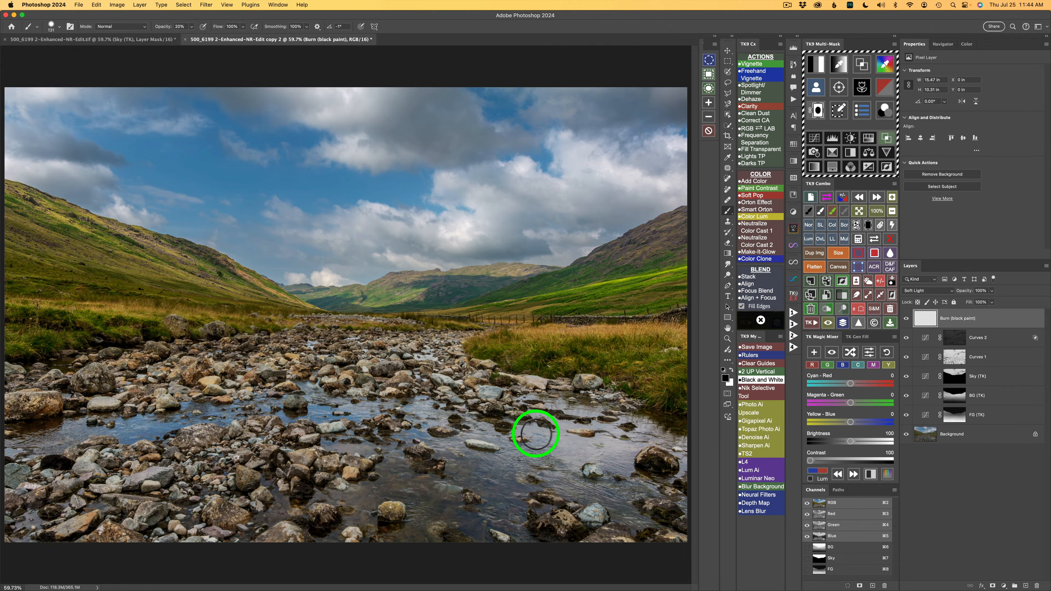
mouse_move(533, 433)
mouse_down()
mouse_move(552, 445)
mouse_move(573, 433)
mouse_up()
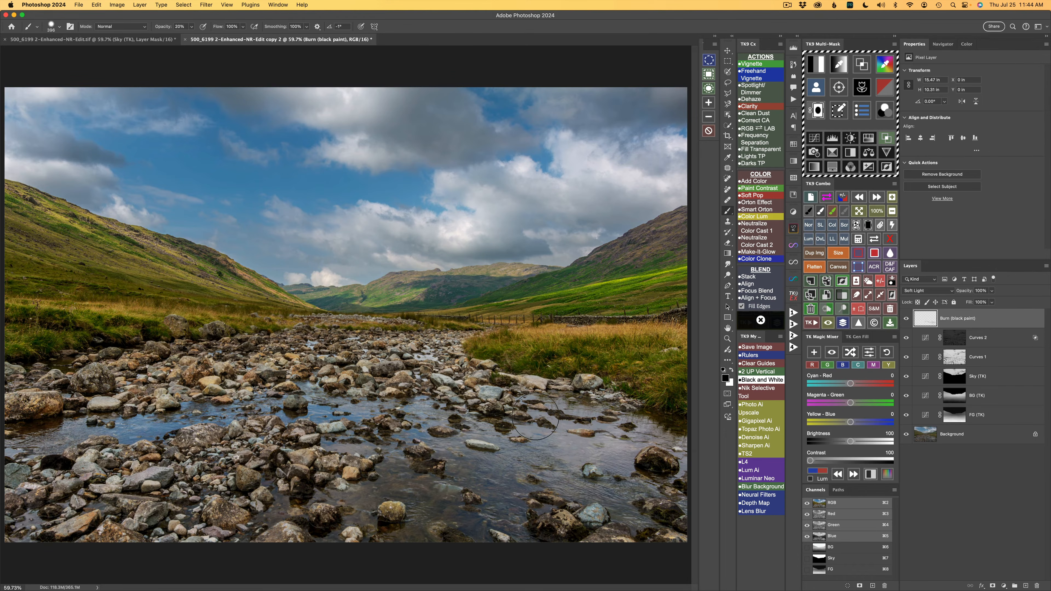
drag(444, 364, 405, 366)
mouse_move(416, 362)
mouse_down()
mouse_move(304, 341)
mouse_move(350, 336)
mouse_move(438, 352)
mouse_move(416, 351)
mouse_move(426, 341)
mouse_move(409, 343)
mouse_move(416, 359)
mouse_move(541, 430)
mouse_up()
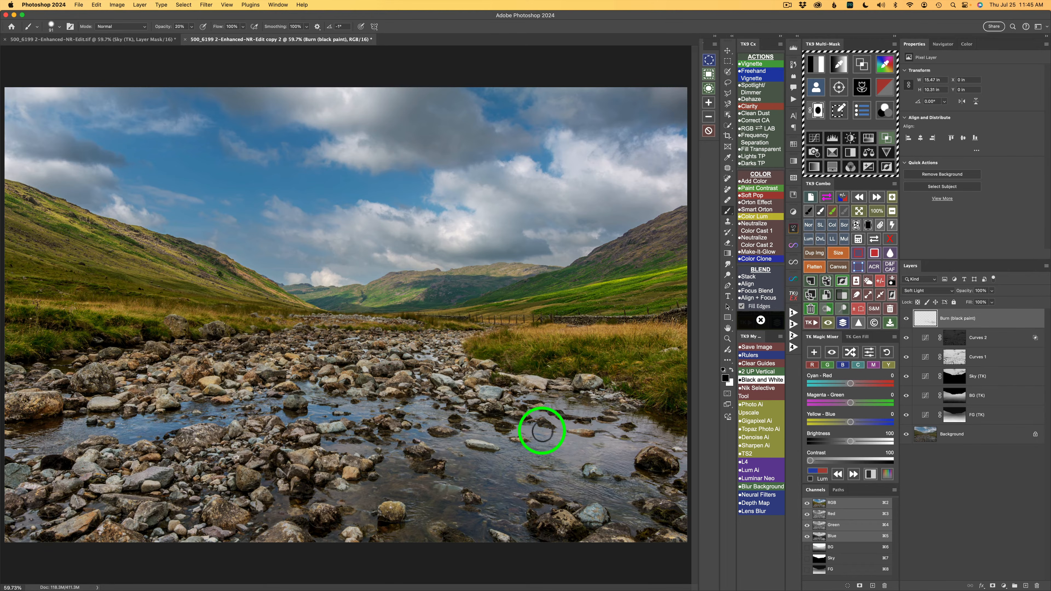
click(897, 319)
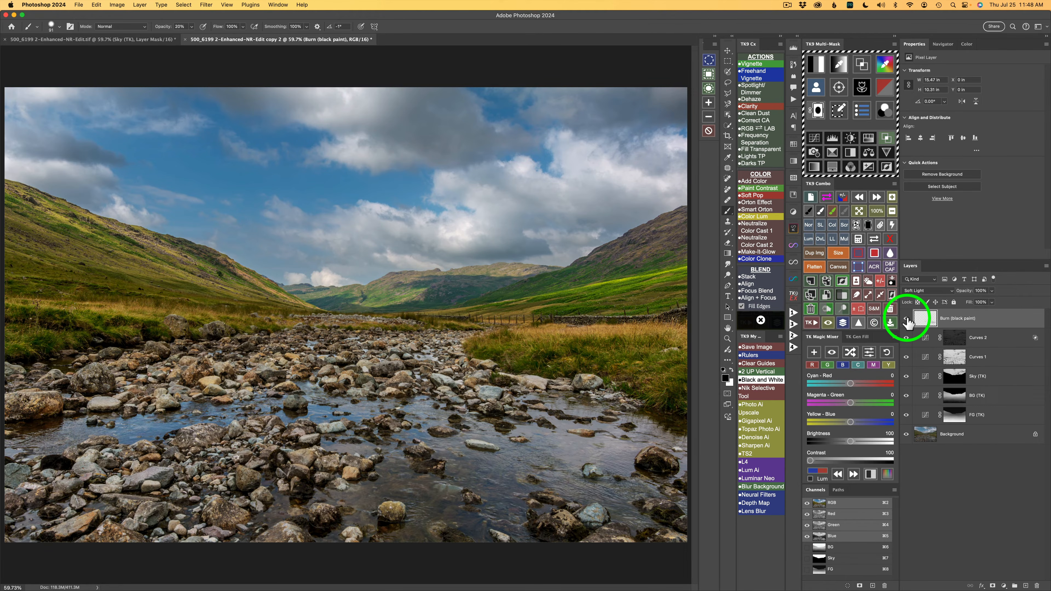
Step: Change the burn layer's blend mode to Overlay and compare the photo with the layer hidden and shown
click(906, 320)
click(907, 320)
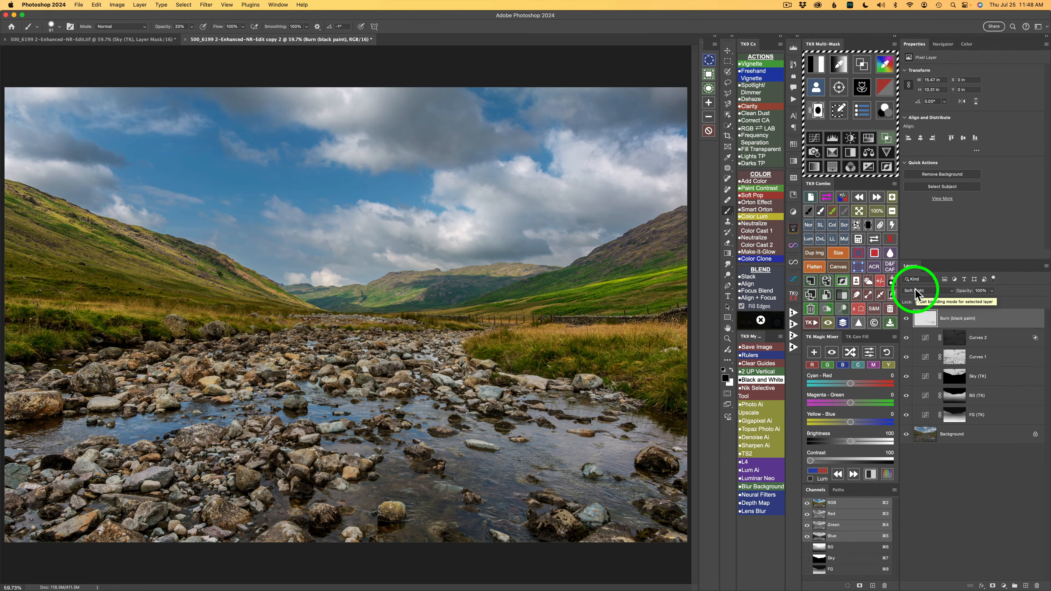
click(820, 239)
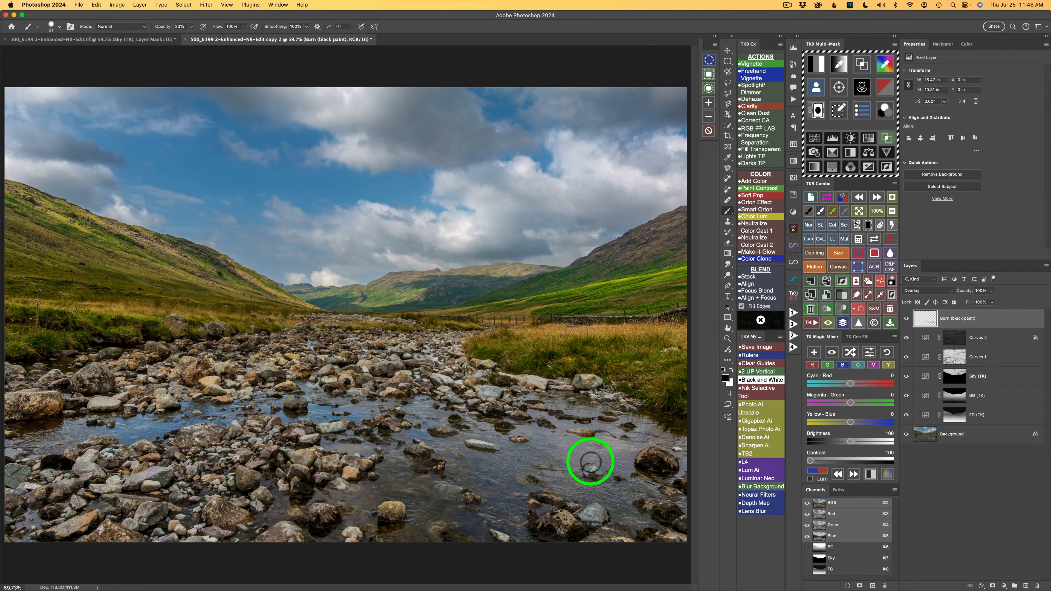
click(905, 319)
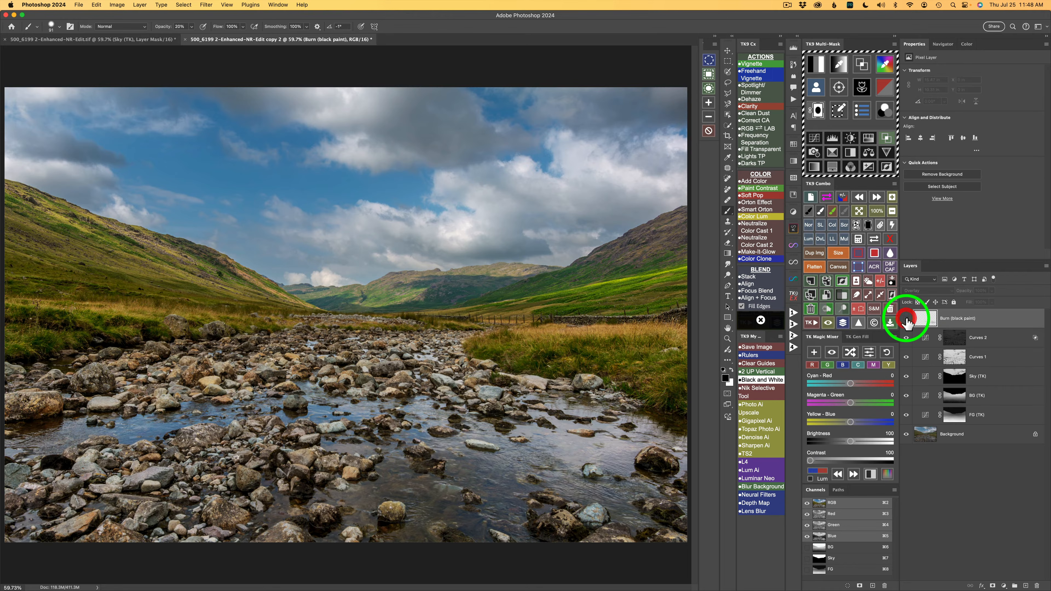
click(906, 319)
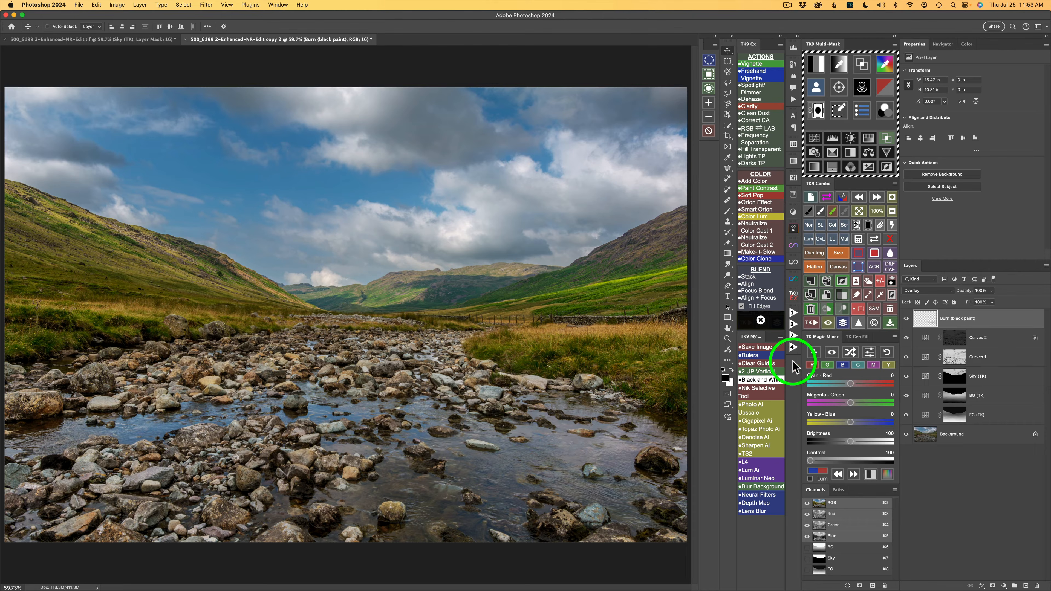
click(992, 292)
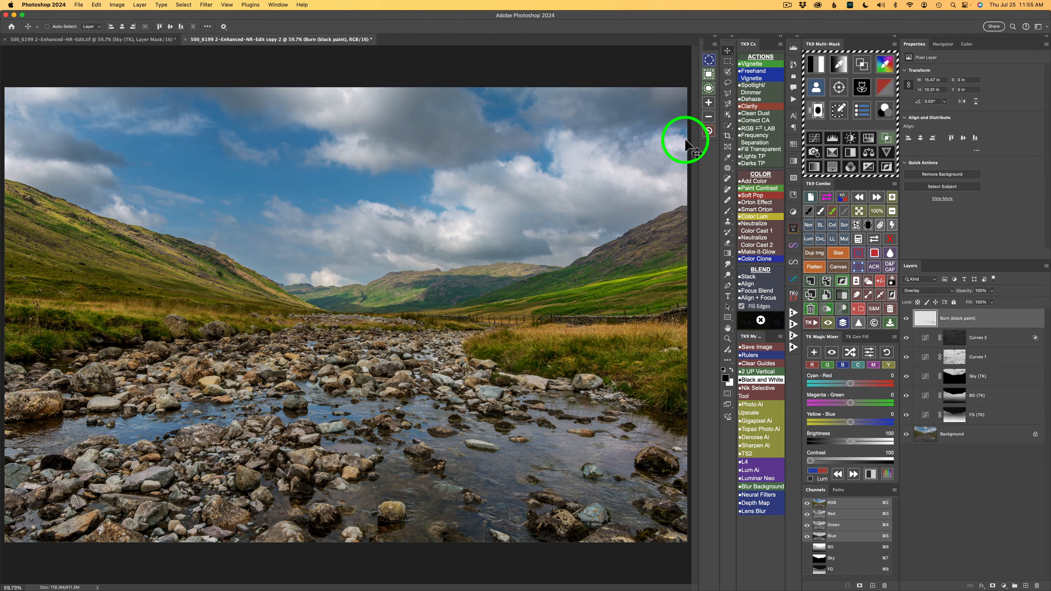
Step: Lasso a freehand area from the clouds down to the stream and run the Freehand Vignette action with a 420.1-pixel Gaussian Blur
click(729, 83)
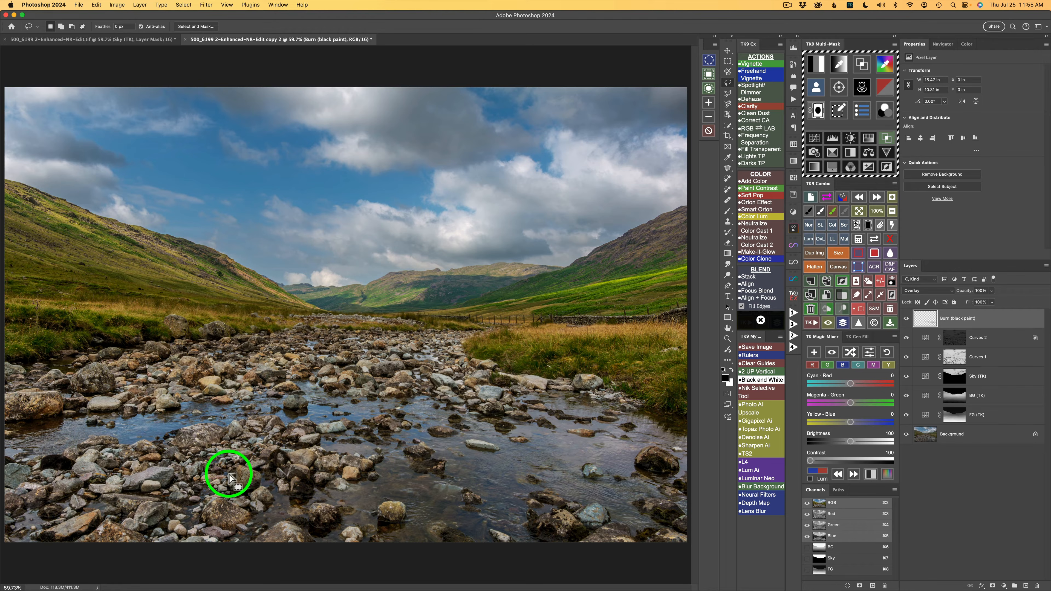
mouse_move(211, 489)
mouse_down()
mouse_move(523, 488)
mouse_move(563, 449)
mouse_move(554, 383)
mouse_move(511, 301)
mouse_move(416, 177)
mouse_move(377, 153)
mouse_move(331, 163)
mouse_move(218, 433)
mouse_move(211, 488)
mouse_up()
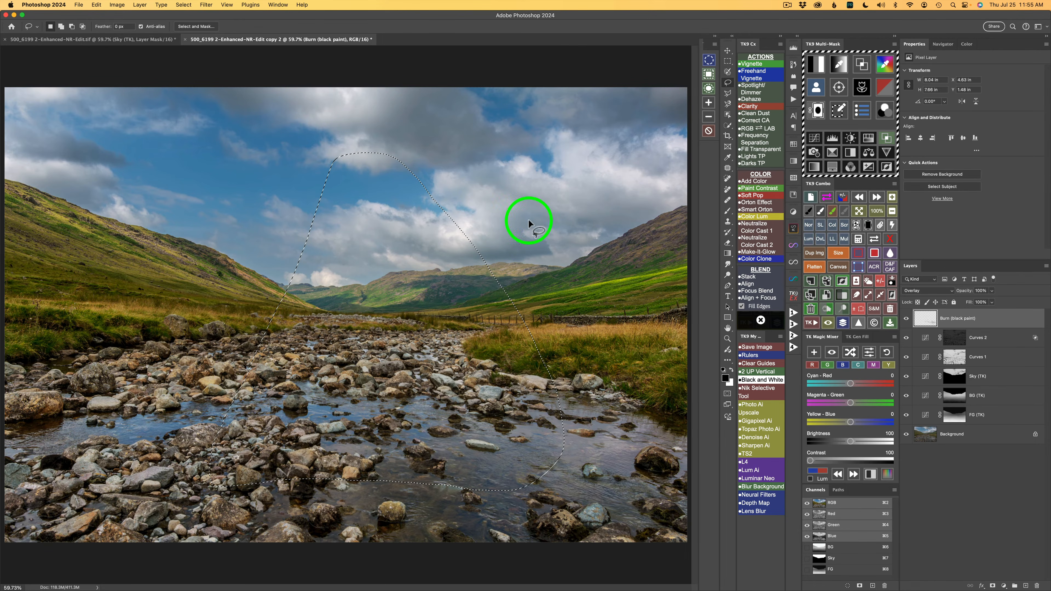
click(752, 74)
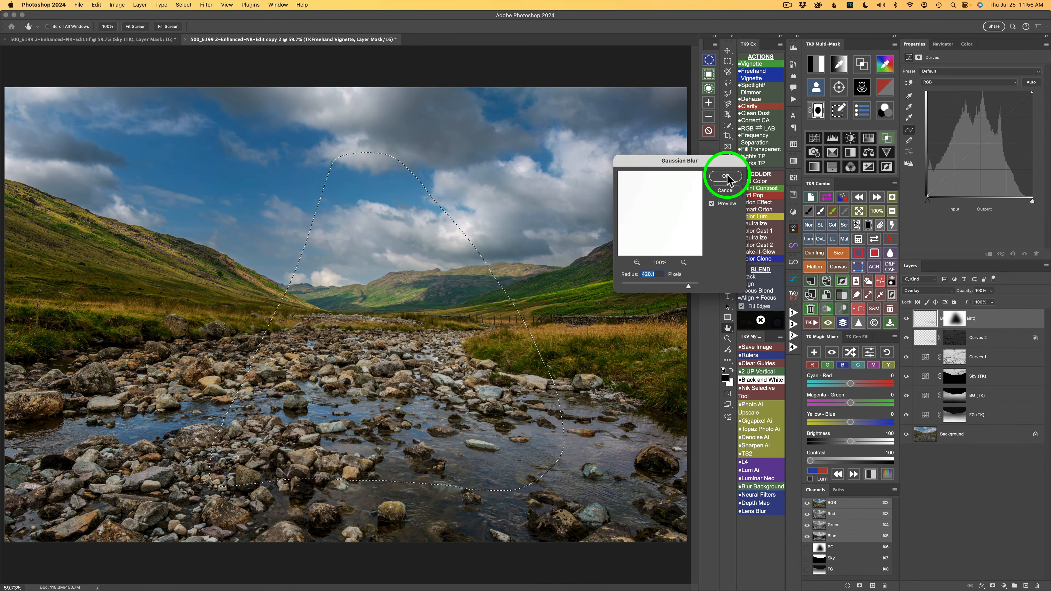
click(725, 177)
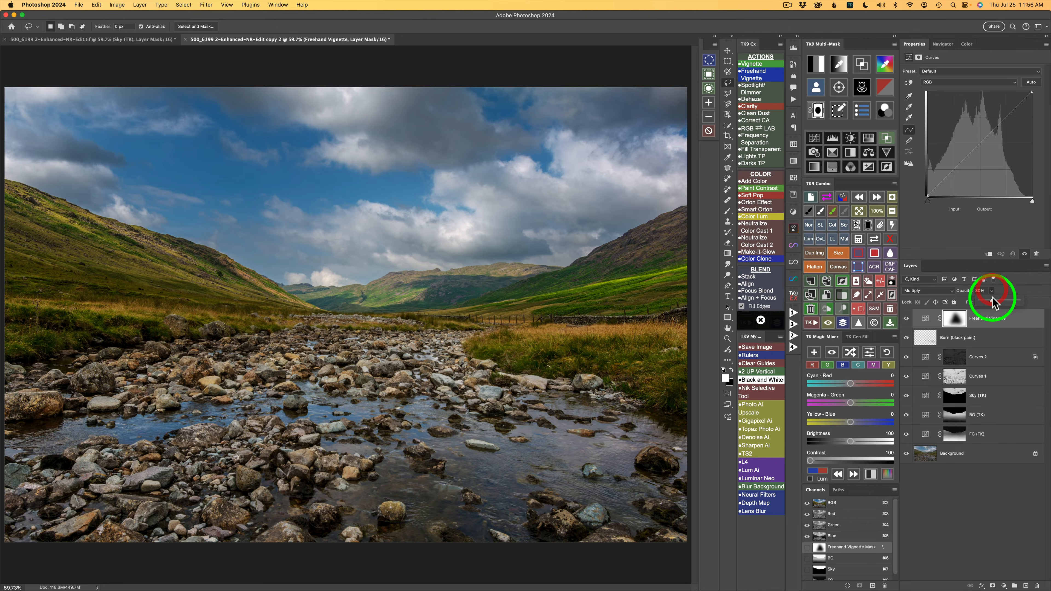
Step: Set the Freehand Vignette layer's opacity to 20% and compare the photo with the layer hidden and shown
drag(989, 301, 987, 300)
click(1004, 285)
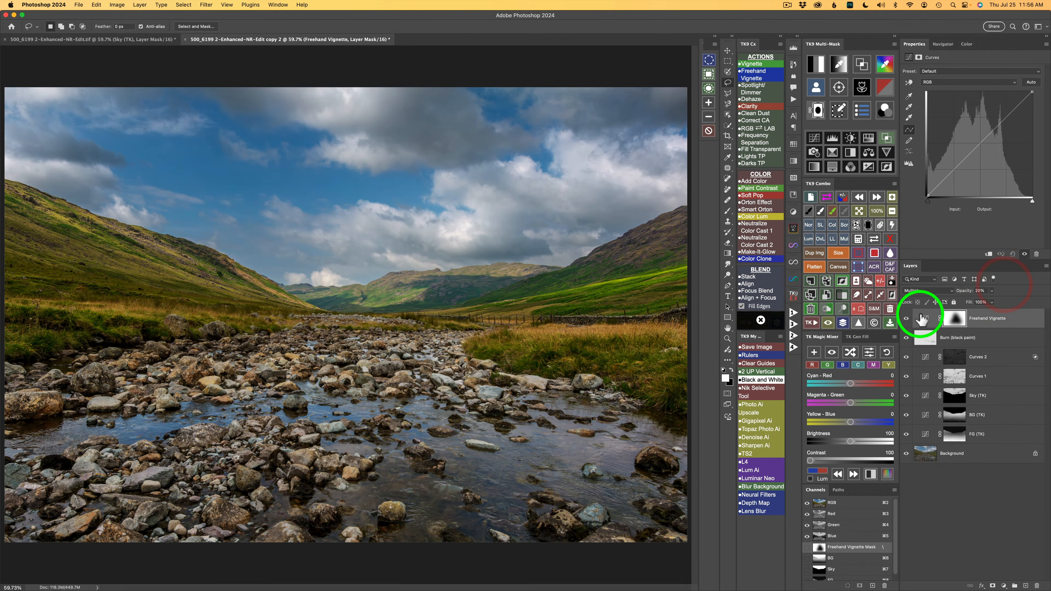
click(906, 319)
click(906, 319)
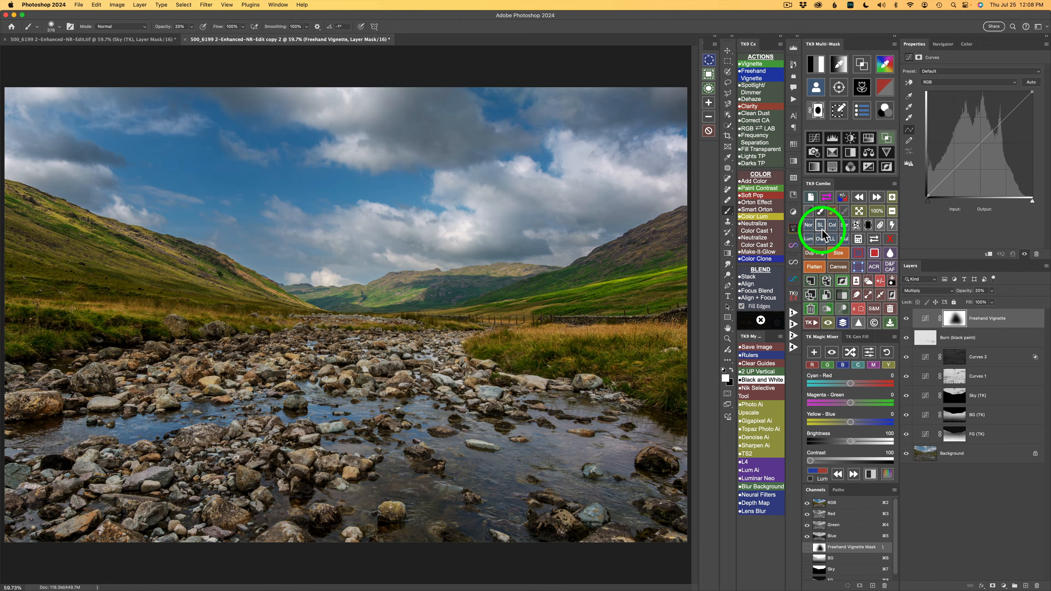
Step: Generate a zone mask from the tone sampled on a bright rock beside the stream
click(863, 66)
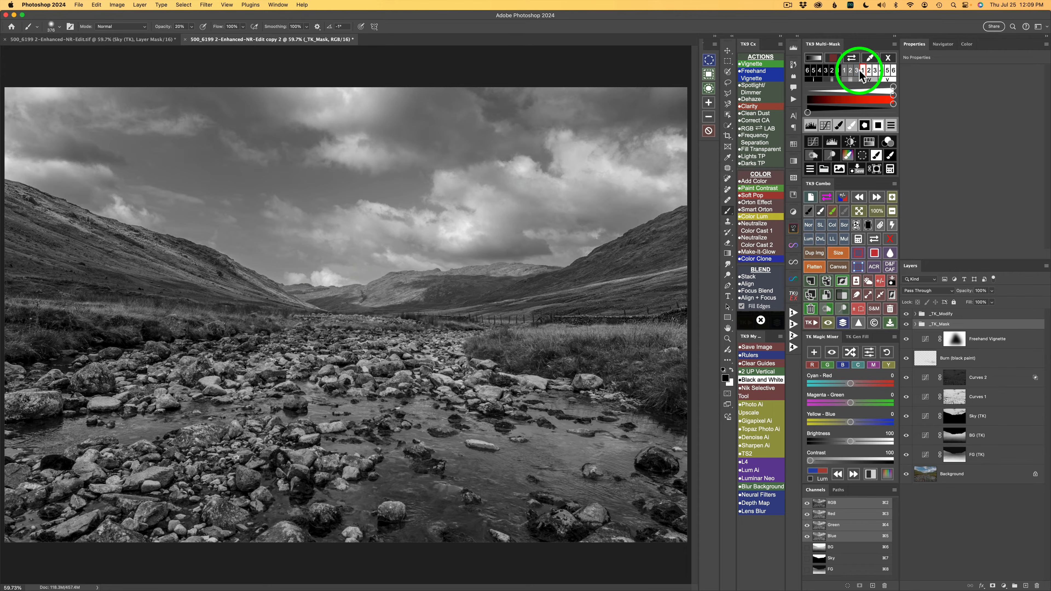
click(871, 60)
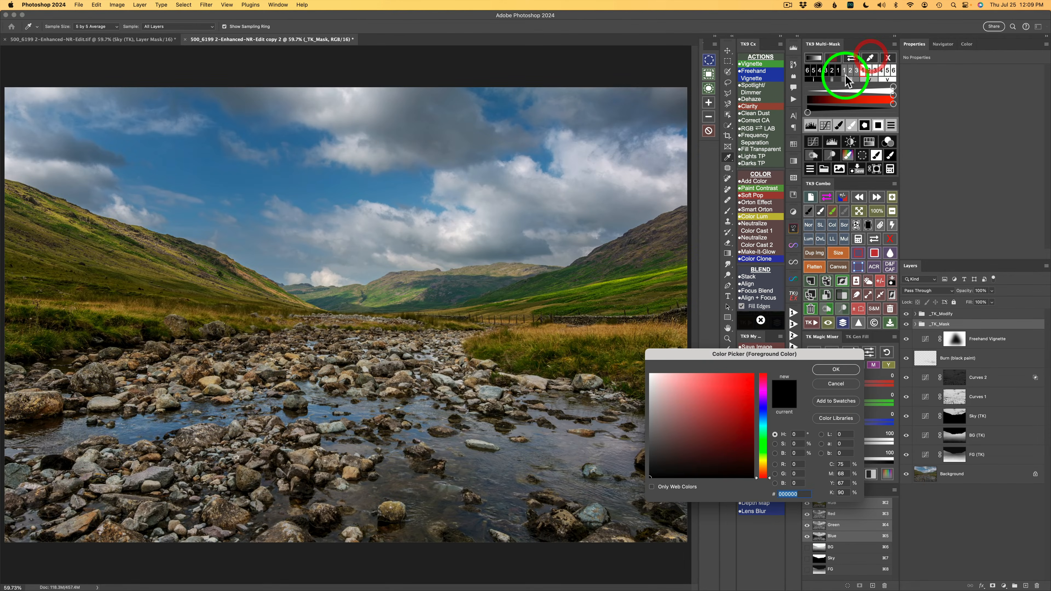
drag(661, 356, 423, 332)
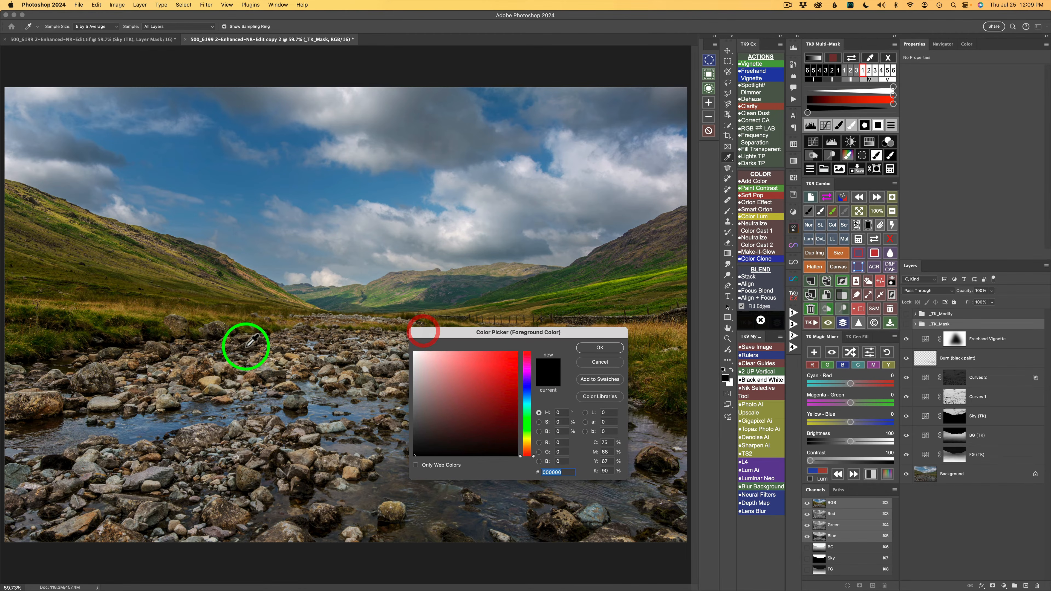
click(214, 377)
click(599, 347)
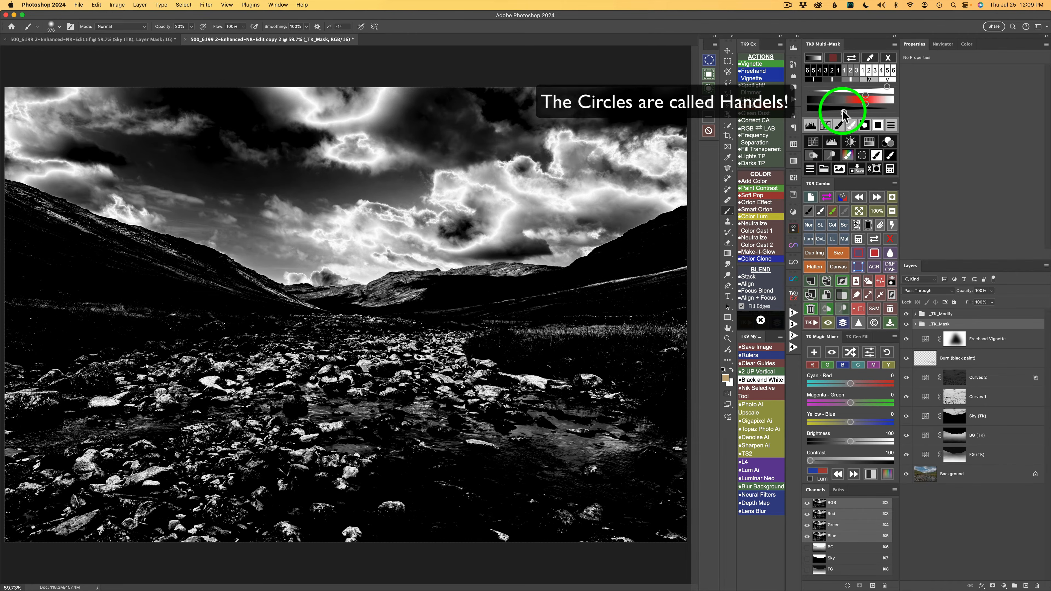
Step: Fine-tune the lower limit of the zone mask's tonal range and output it as a Soft Light burn layer with Blend If
mouse_move(843, 114)
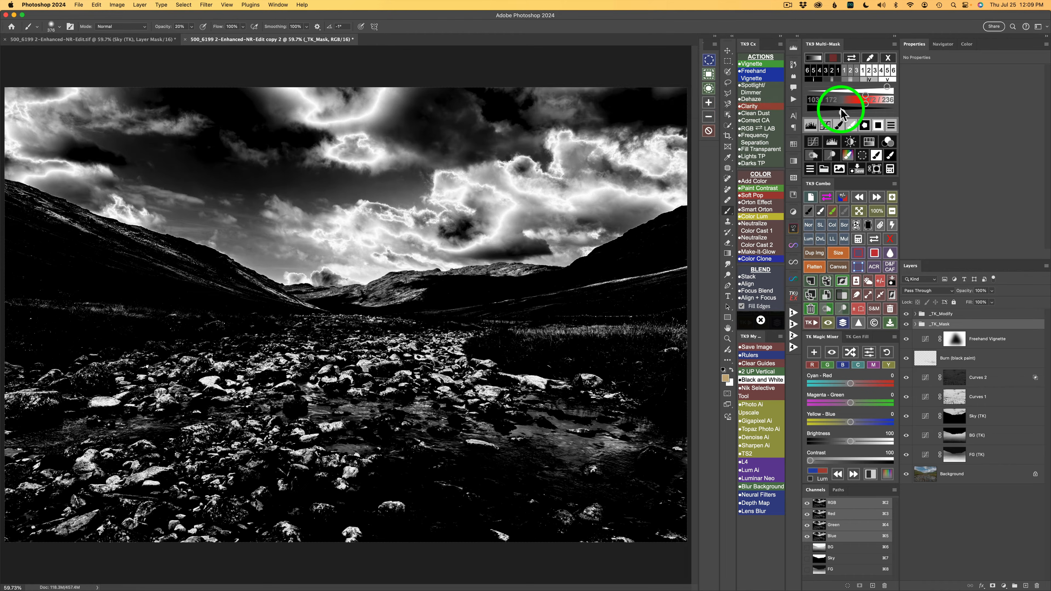
click(841, 113)
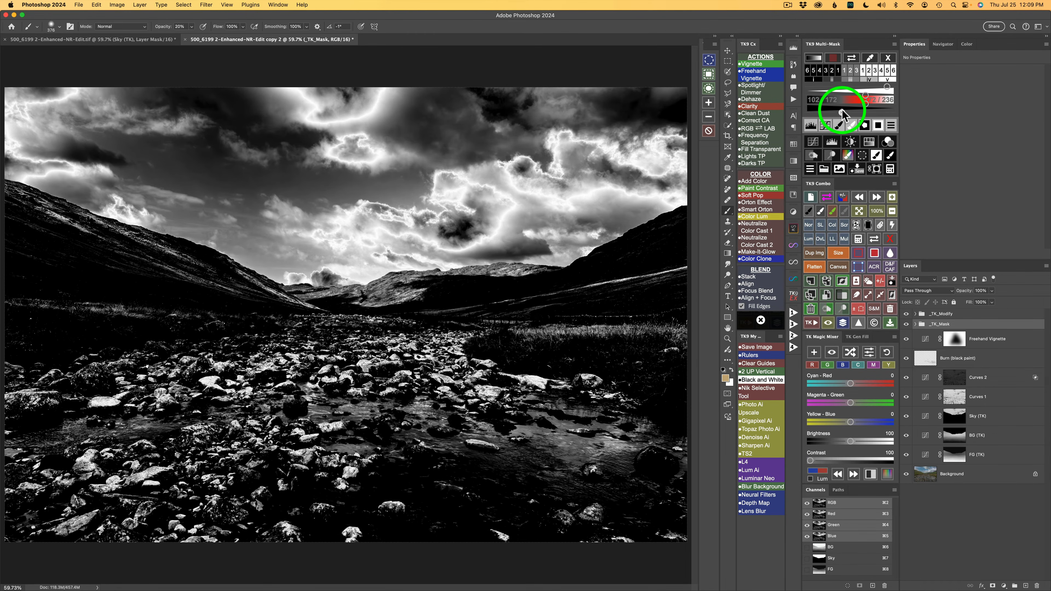
click(842, 114)
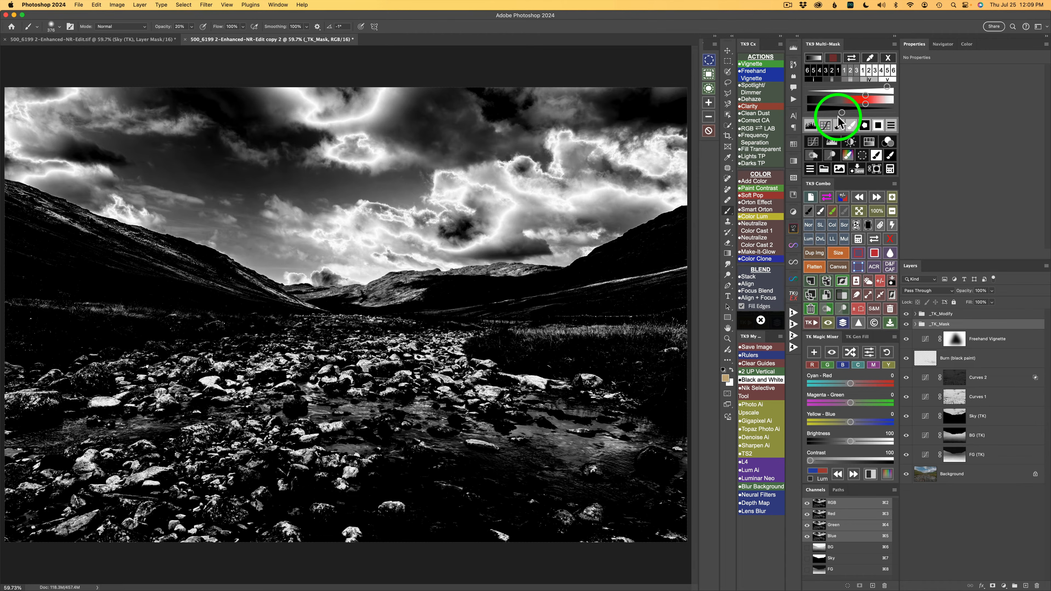
click(817, 156)
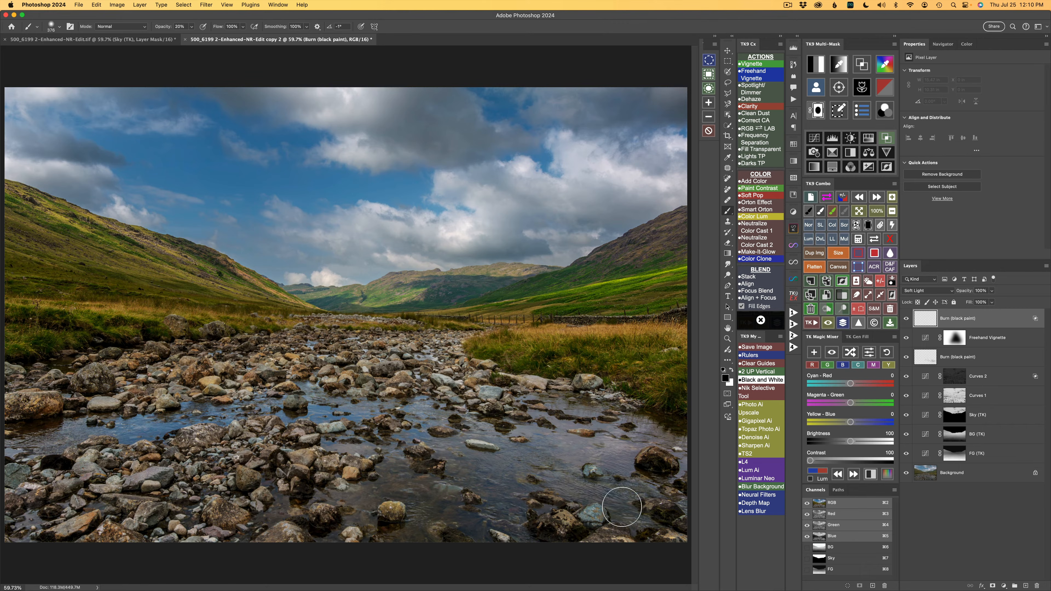
Step: Paint black at 20% brush opacity over the bright rocks in the stream and along the foreground bank, using a smaller brush for individual stones
drag(622, 507, 425, 514)
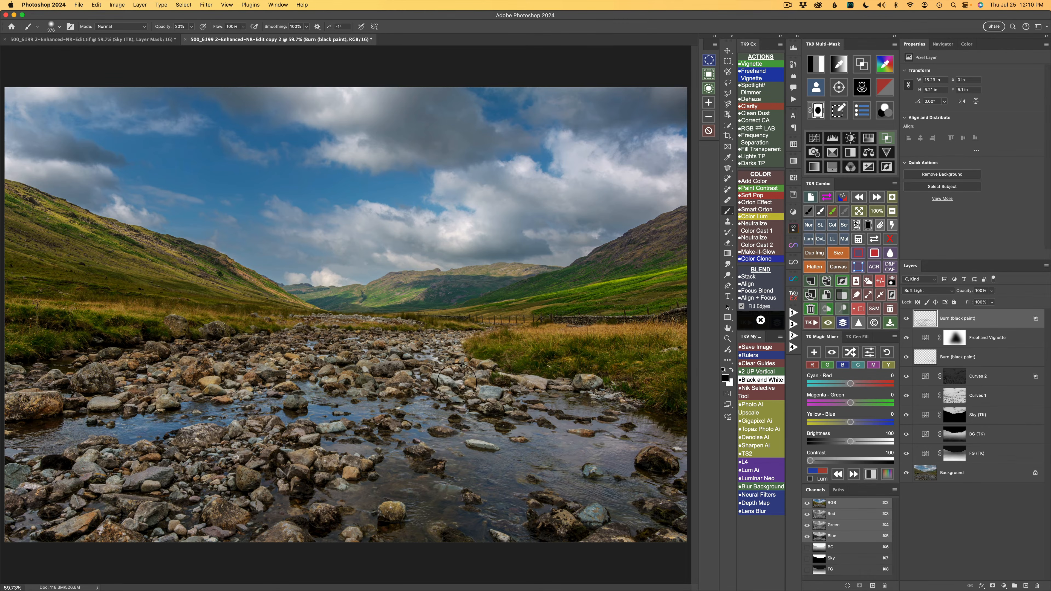
mouse_move(462, 375)
mouse_down()
mouse_move(437, 385)
mouse_move(433, 377)
mouse_move(492, 393)
mouse_move(468, 394)
mouse_move(530, 383)
mouse_move(508, 381)
mouse_move(594, 383)
mouse_move(567, 379)
mouse_move(629, 400)
mouse_up()
click(585, 391)
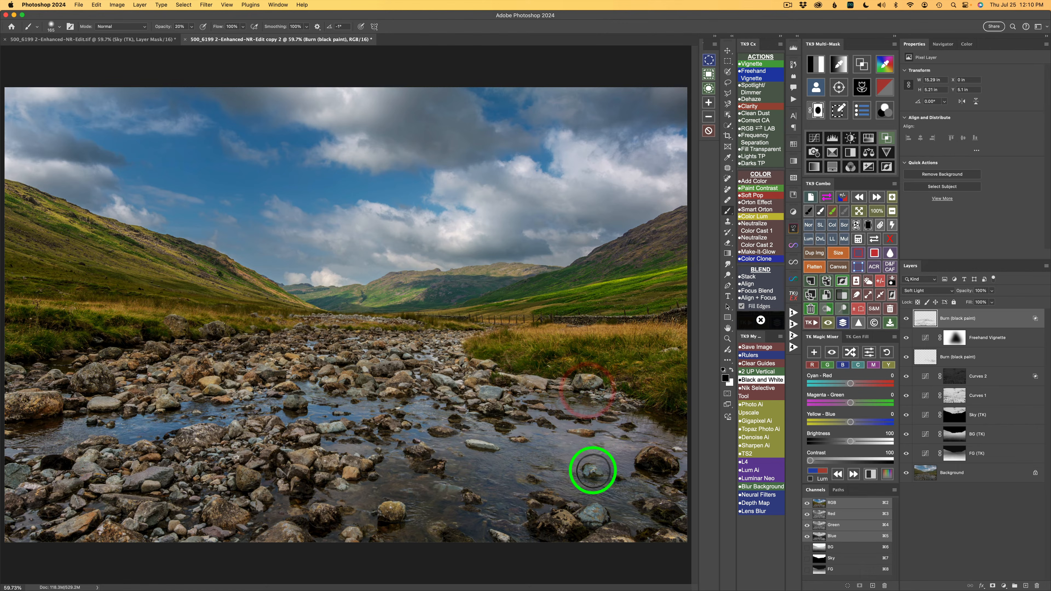
click(588, 471)
click(588, 472)
mouse_move(582, 512)
mouse_down()
mouse_move(631, 549)
mouse_move(598, 540)
mouse_move(682, 537)
mouse_move(665, 510)
mouse_up()
click(664, 510)
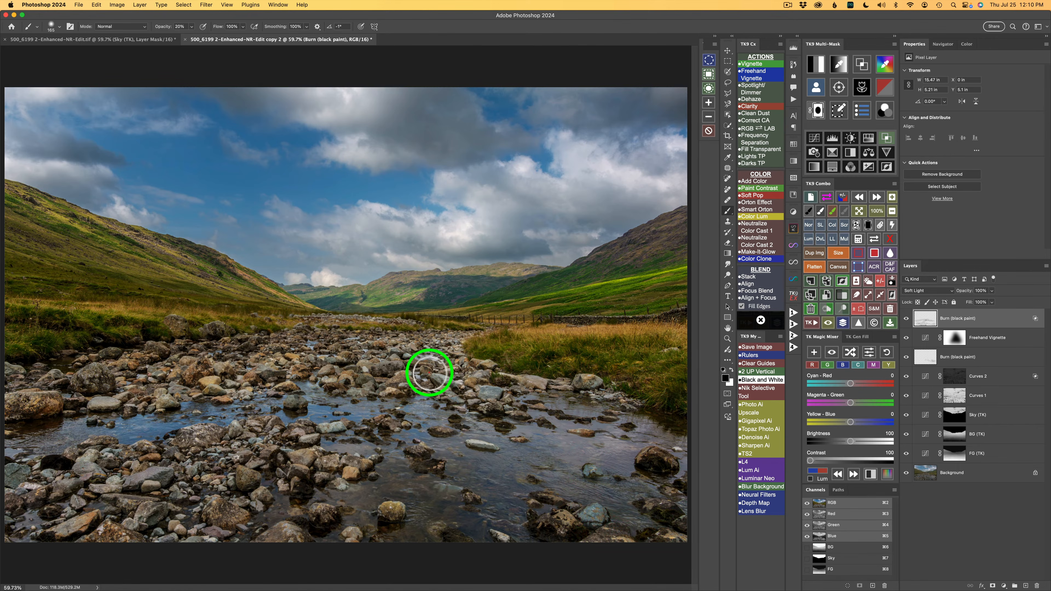
mouse_move(427, 375)
mouse_down()
mouse_move(463, 365)
mouse_move(443, 352)
mouse_up()
mouse_move(448, 347)
mouse_down()
mouse_move(552, 385)
mouse_move(436, 351)
mouse_up()
mouse_move(433, 351)
mouse_down()
mouse_move(430, 341)
mouse_move(370, 352)
mouse_up()
mouse_move(364, 347)
mouse_down()
mouse_move(453, 343)
mouse_move(375, 344)
mouse_up()
mouse_move(380, 341)
mouse_down()
mouse_move(343, 365)
mouse_move(187, 390)
mouse_move(232, 393)
mouse_up()
drag(191, 388, 274, 388)
mouse_move(213, 394)
mouse_down()
mouse_move(73, 404)
mouse_move(176, 400)
mouse_move(226, 381)
mouse_up()
mouse_move(170, 394)
mouse_down()
mouse_move(226, 381)
mouse_move(167, 380)
mouse_move(186, 361)
mouse_up()
mouse_move(151, 371)
mouse_down()
mouse_move(185, 362)
mouse_move(103, 384)
mouse_move(165, 379)
mouse_up()
mouse_move(124, 387)
mouse_down()
mouse_move(4, 377)
mouse_move(33, 397)
mouse_move(12, 467)
mouse_move(96, 463)
mouse_move(75, 462)
mouse_up()
mouse_move(72, 464)
mouse_down()
mouse_move(98, 463)
mouse_move(72, 477)
mouse_up()
mouse_move(64, 479)
mouse_down()
mouse_move(143, 470)
mouse_move(72, 500)
mouse_up()
mouse_move(81, 497)
mouse_down()
mouse_move(164, 476)
mouse_move(85, 505)
mouse_up()
mouse_move(89, 500)
mouse_down()
mouse_move(146, 506)
mouse_move(96, 517)
mouse_up()
mouse_move(102, 509)
mouse_down()
mouse_move(142, 518)
mouse_move(105, 537)
mouse_move(85, 531)
mouse_up()
mouse_move(82, 527)
mouse_down()
mouse_move(97, 524)
mouse_move(15, 558)
mouse_up()
click(12, 558)
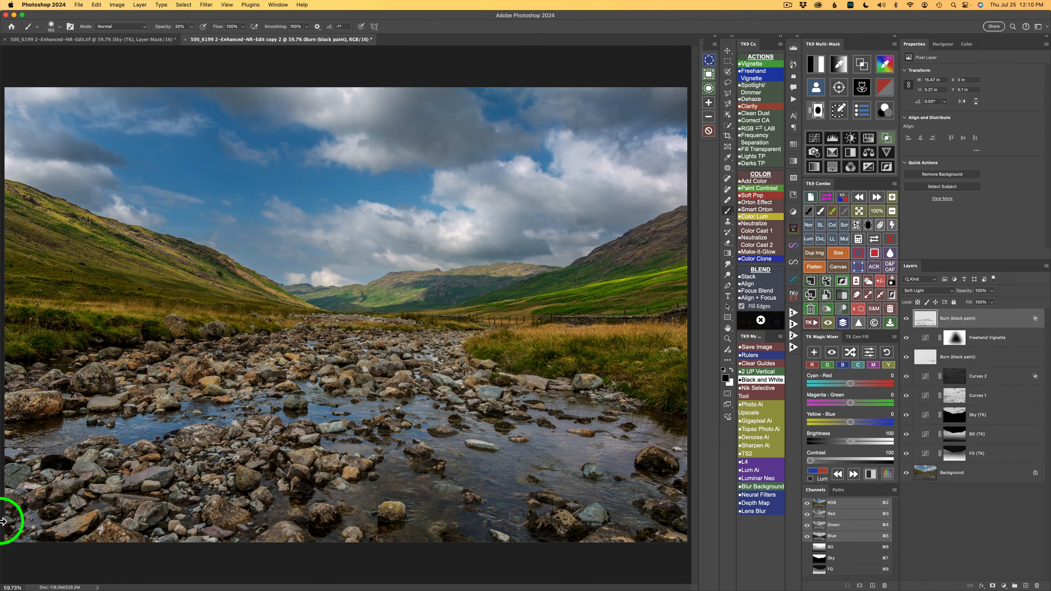
Step: Reduce the top burn layer's opacity to about 56%, comparing the photo with the layer hidden and shown
click(907, 318)
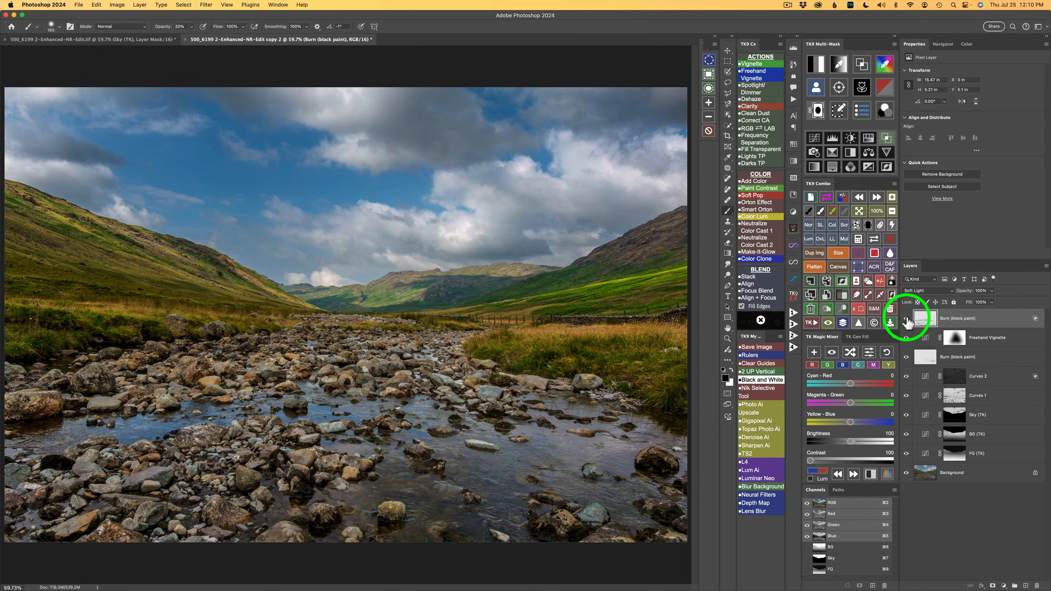
click(906, 318)
click(906, 318)
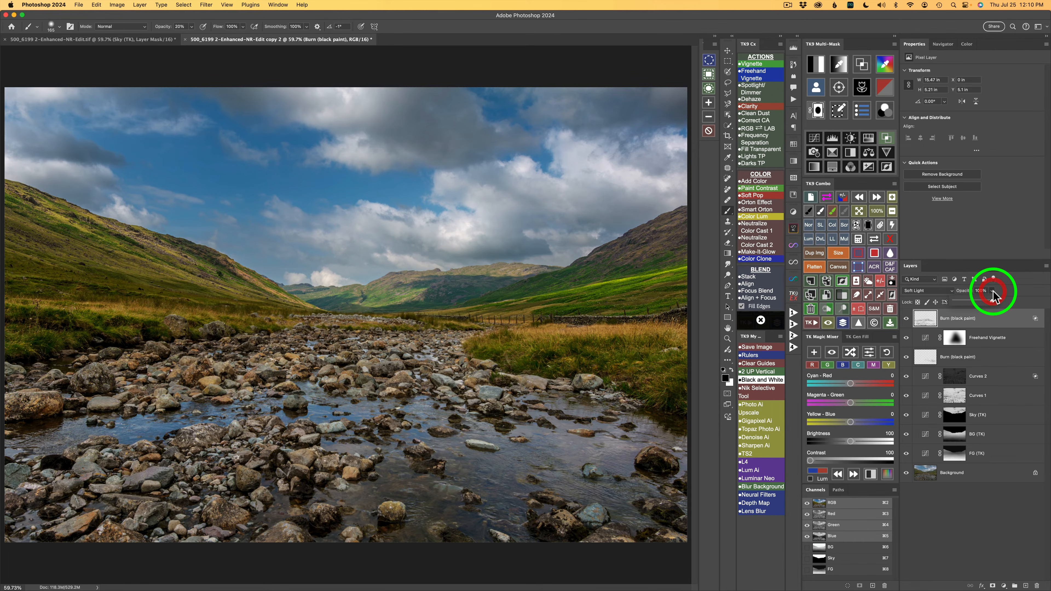
mouse_move(993, 305)
mouse_down()
mouse_move(939, 305)
mouse_move(953, 305)
mouse_up()
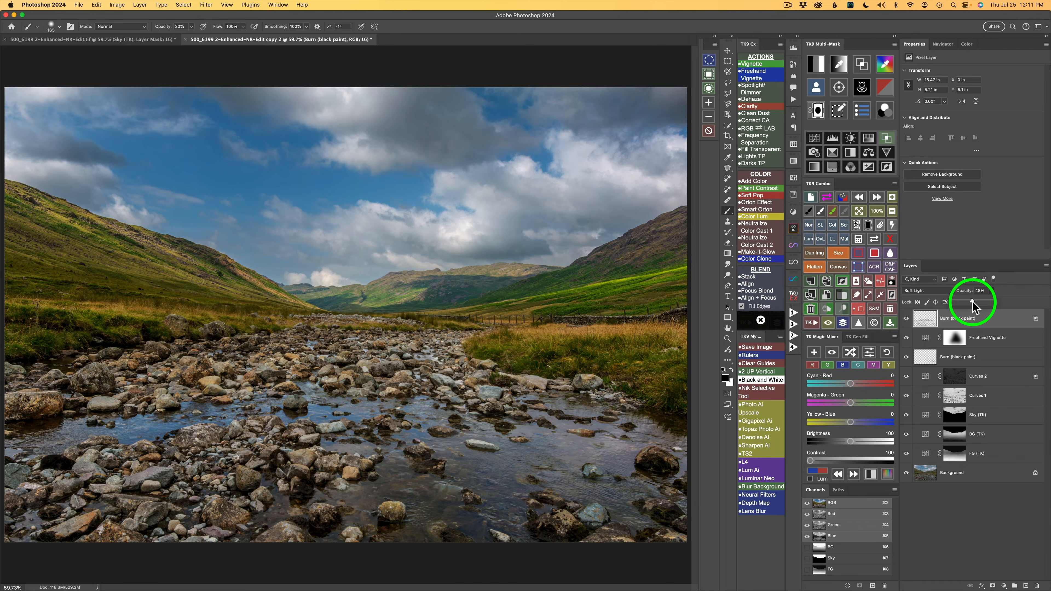
drag(973, 302, 977, 304)
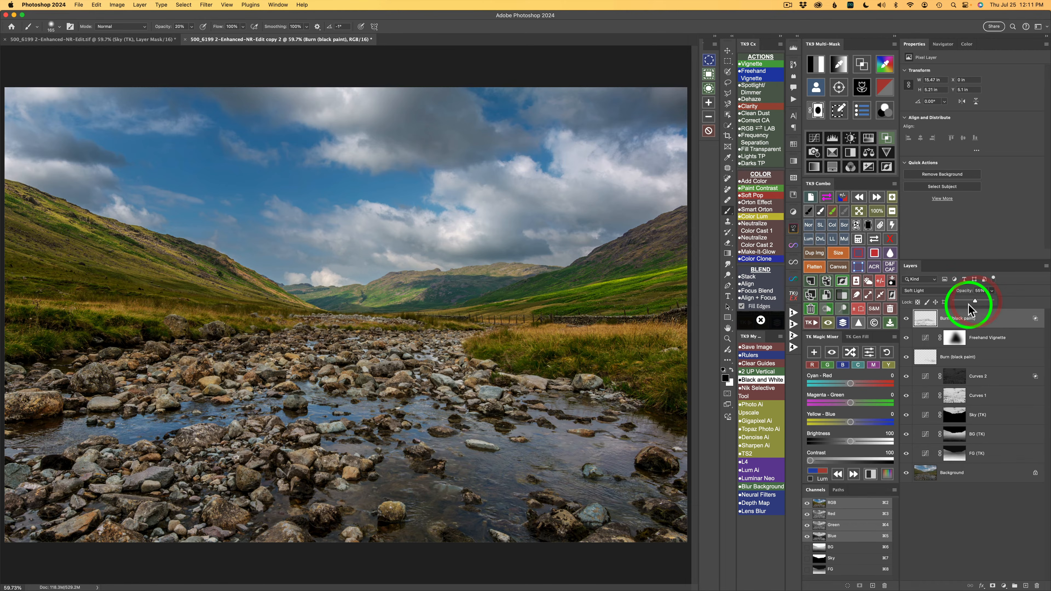
click(907, 319)
click(906, 320)
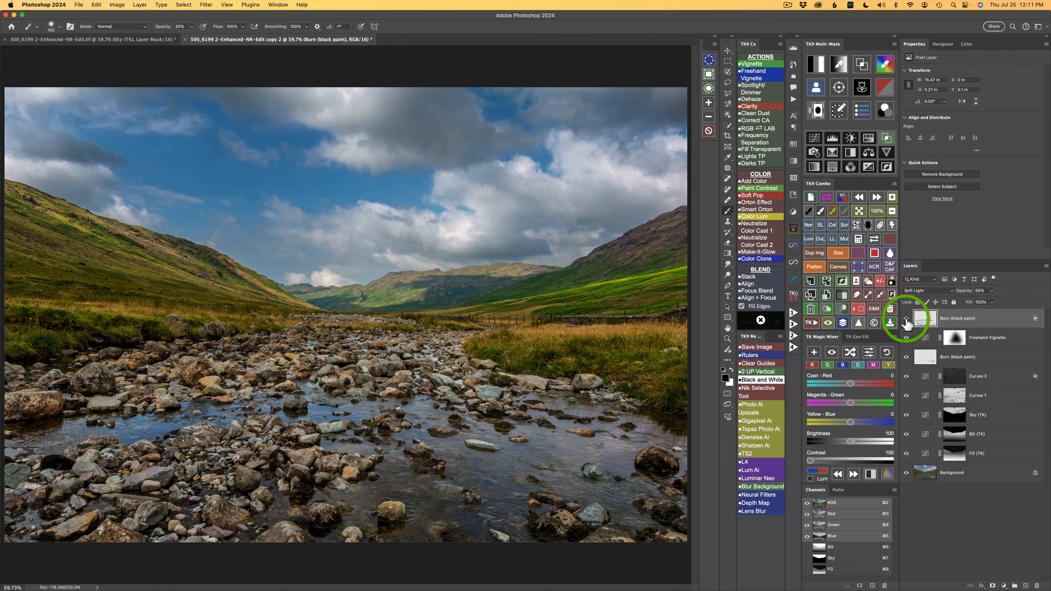
click(906, 320)
click(906, 320)
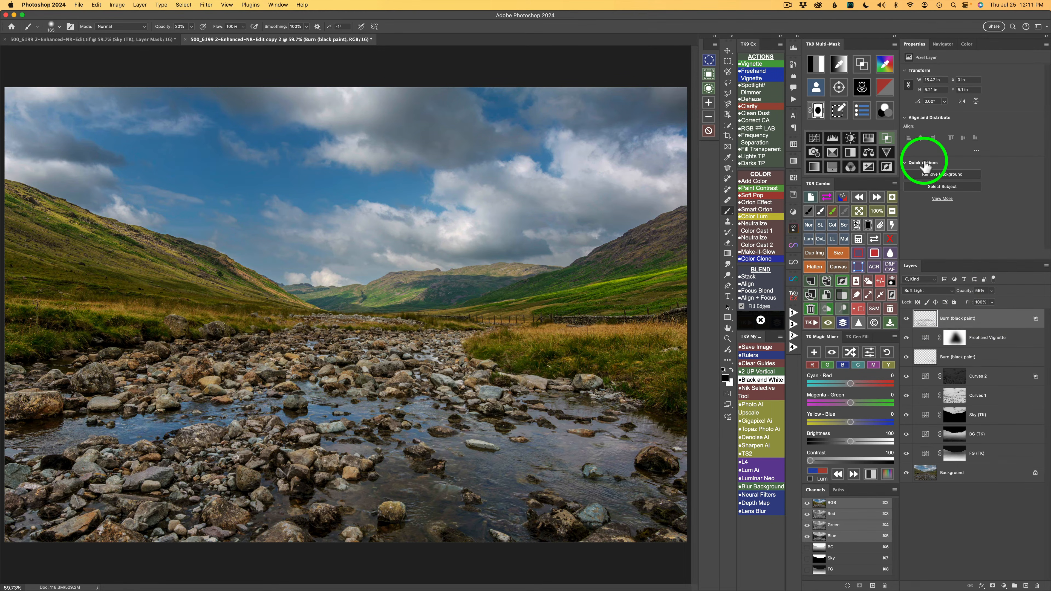
Step: Raise the top burn layer's lower Blend If limit slightly using the color overlay preview, and compare with gray Blend If off and on
click(887, 140)
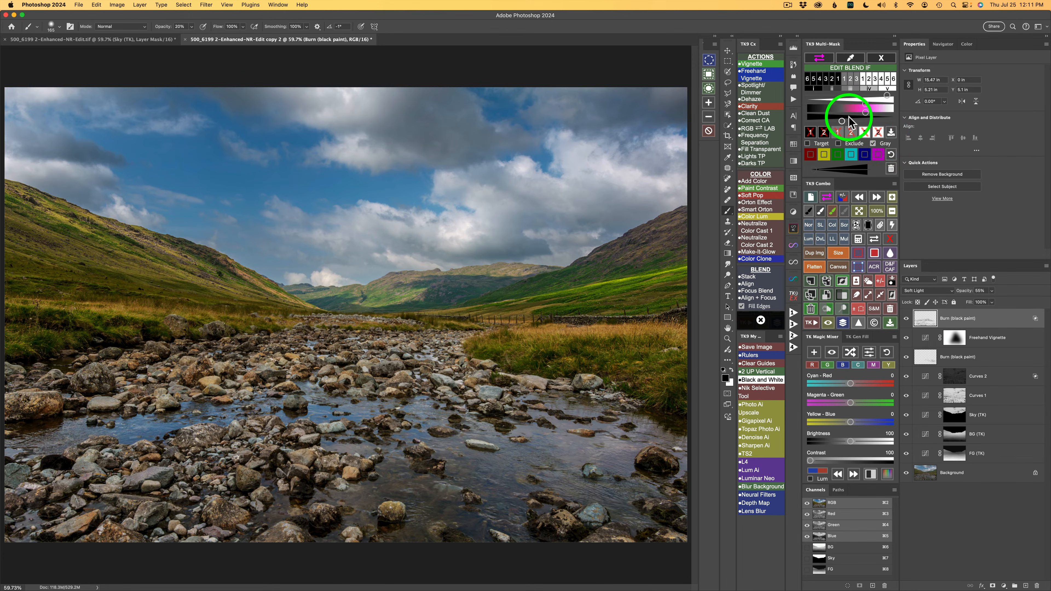
click(819, 59)
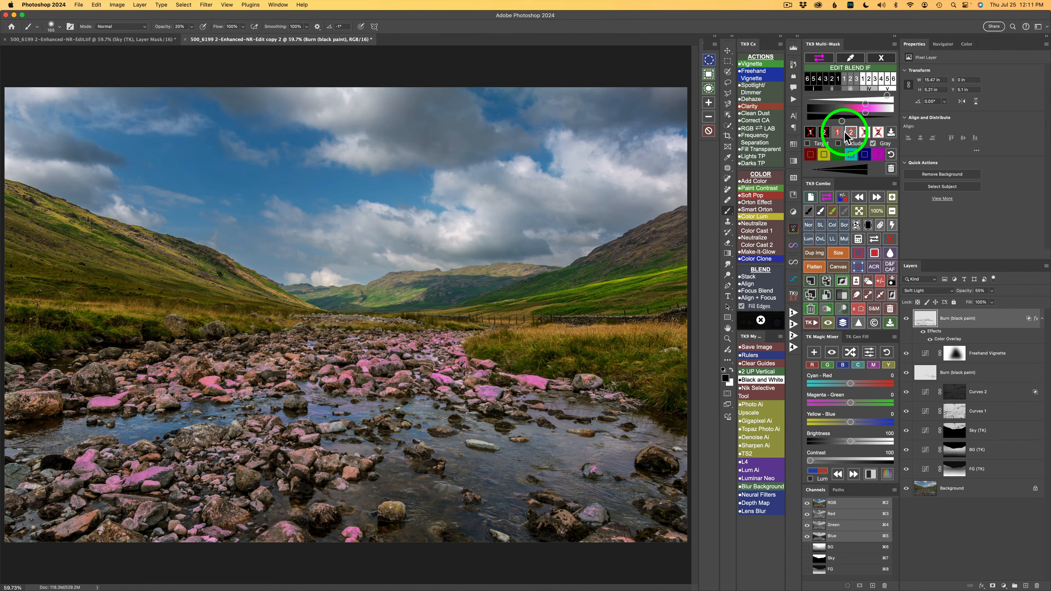
drag(842, 124, 843, 121)
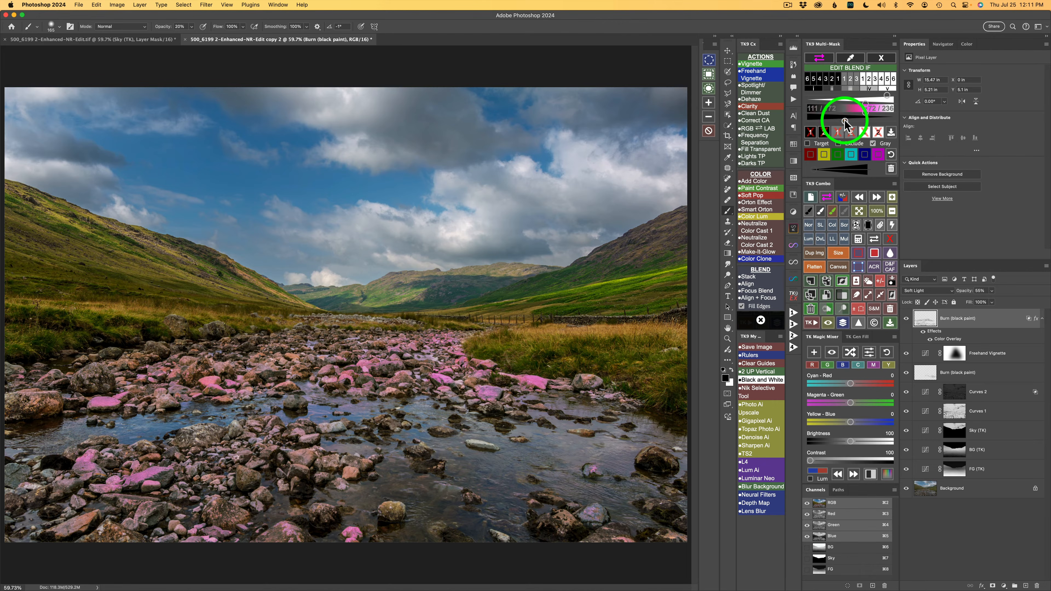
click(824, 63)
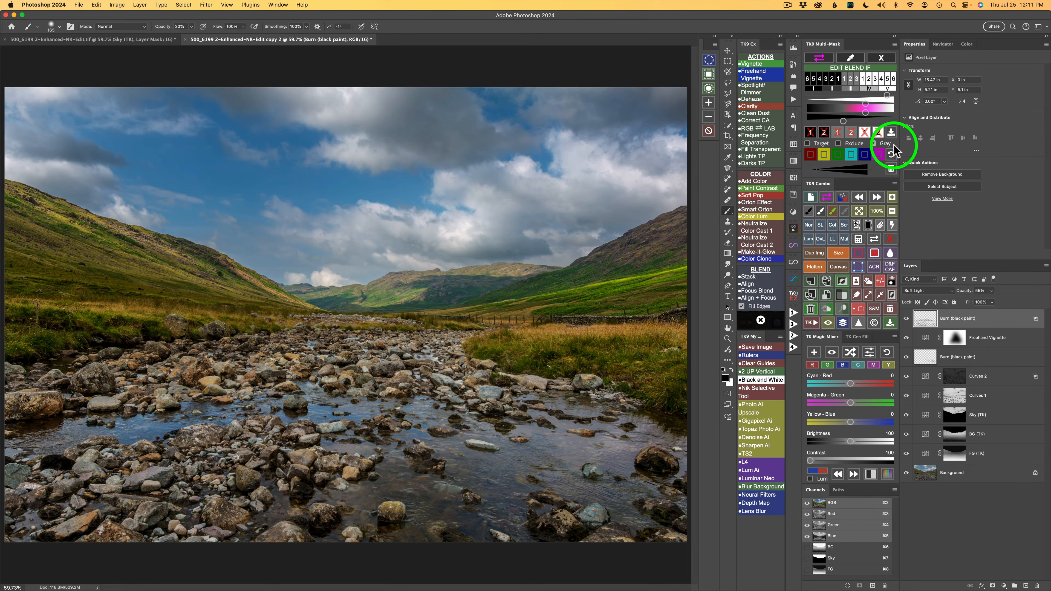
click(874, 145)
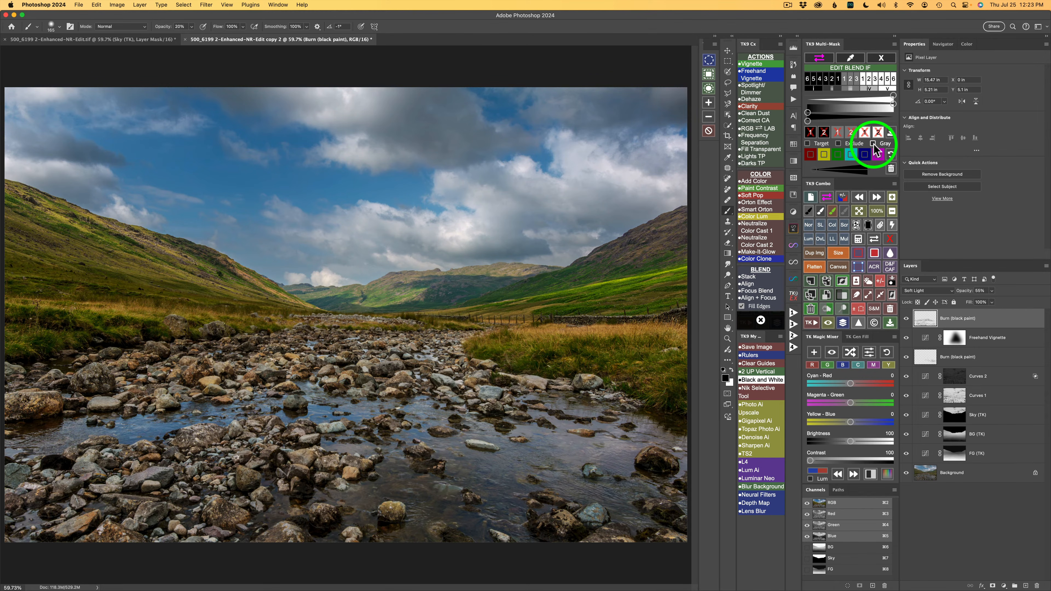
click(874, 145)
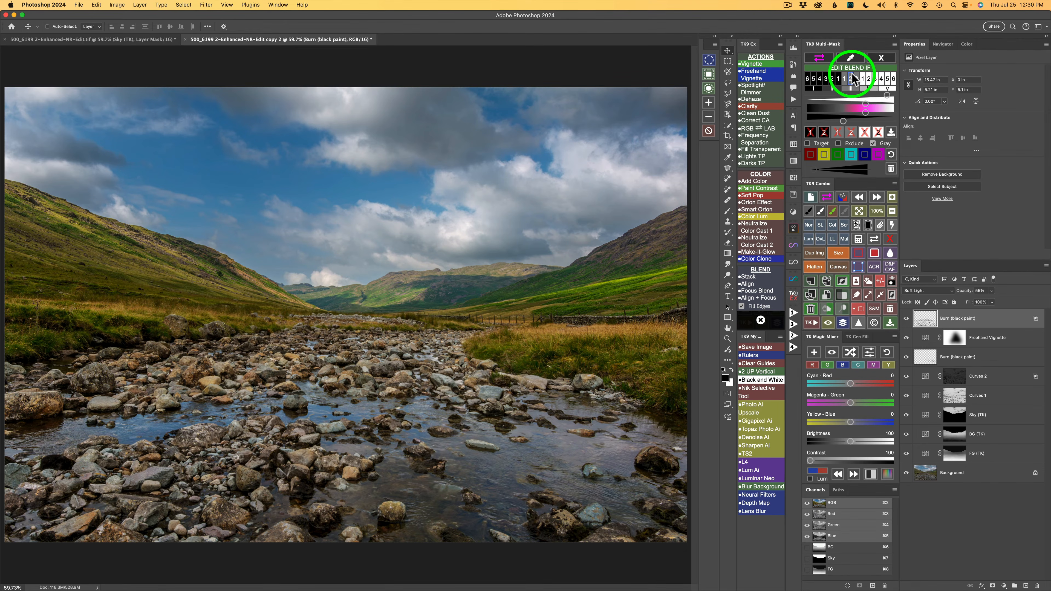
Step: Build a zone mask sampled from the sunlit green hillside, lower its tonal limit, and output it as an Overlay dodge layer with Blend If
click(883, 60)
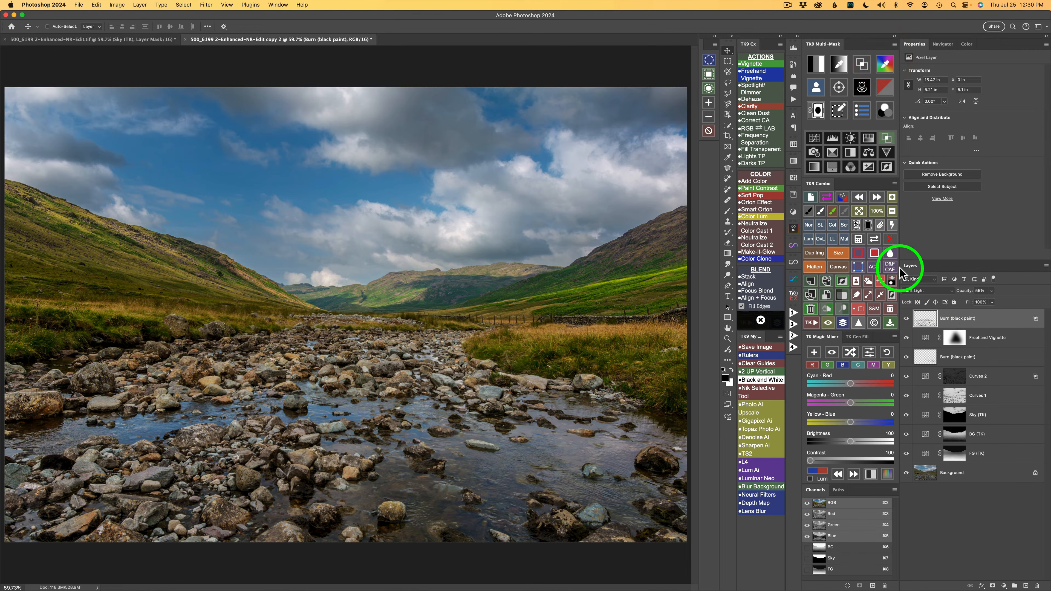
click(863, 64)
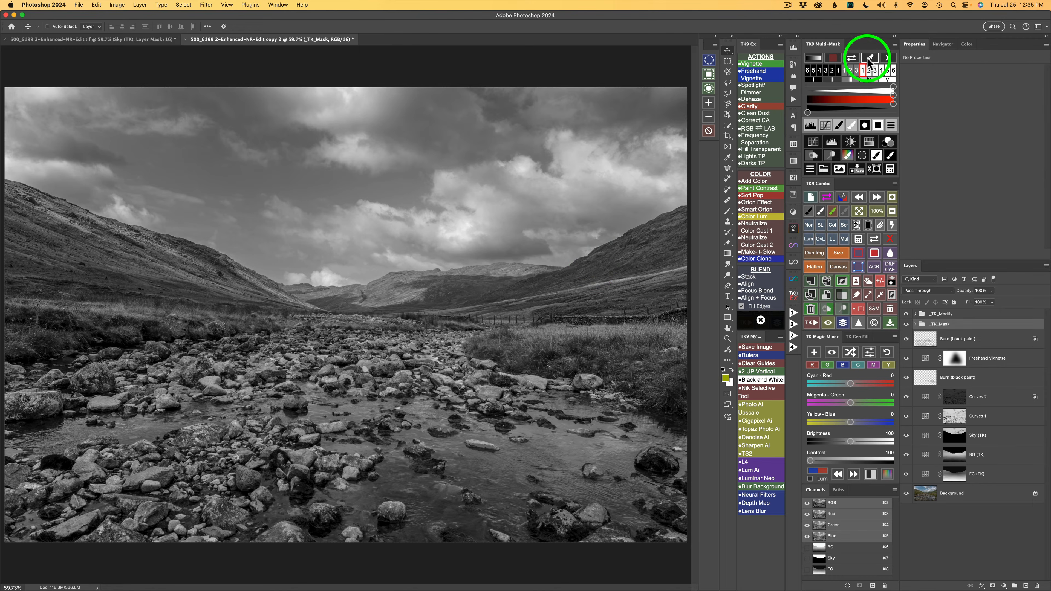
click(871, 60)
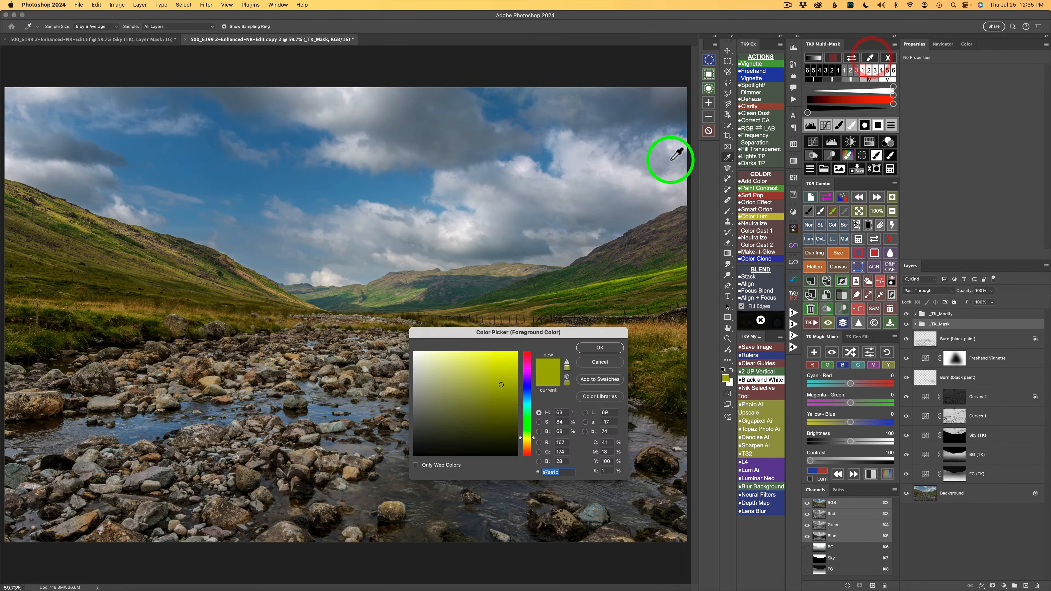
click(620, 281)
click(608, 347)
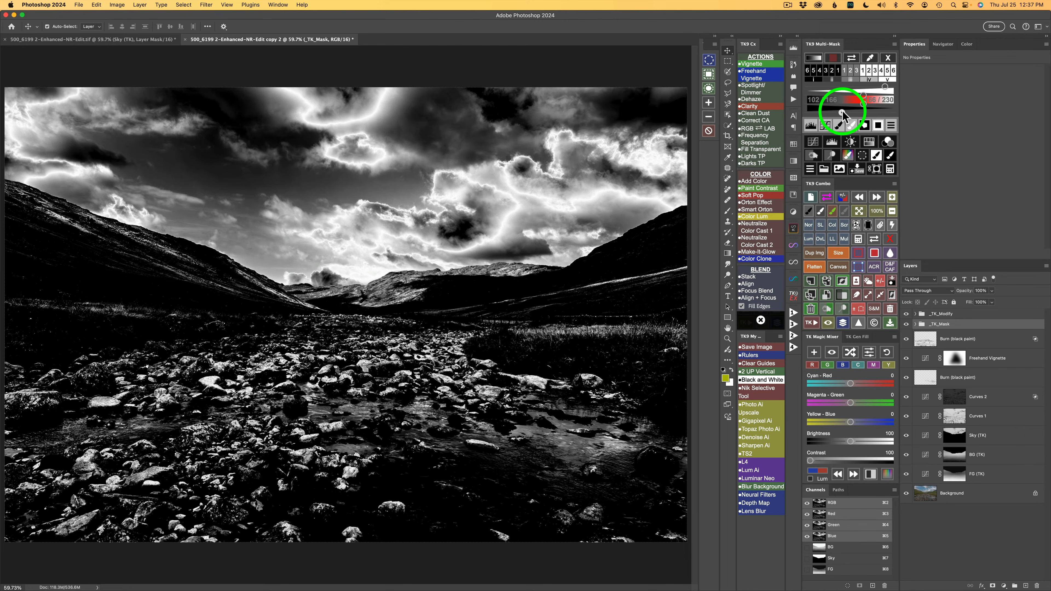
drag(842, 114, 834, 114)
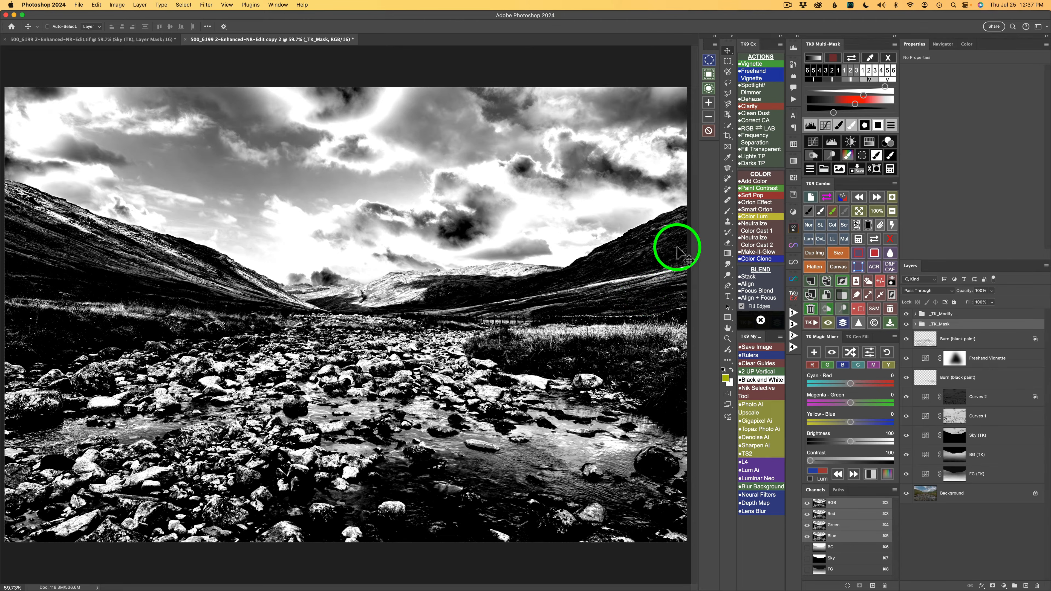
click(837, 154)
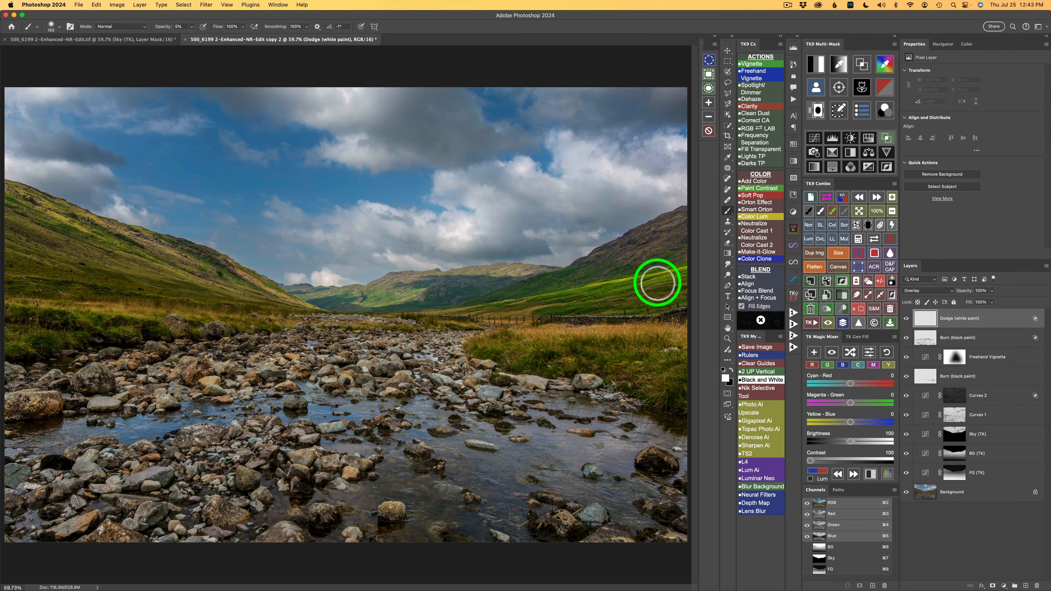
Step: Paint white at 5% brush opacity over the sunlit hillside on the right of the photo, and compare with the dodge layer hidden and shown
mouse_move(655, 274)
mouse_down()
mouse_move(497, 303)
mouse_move(646, 281)
mouse_move(682, 218)
mouse_move(594, 255)
mouse_move(636, 239)
mouse_move(652, 209)
mouse_move(610, 223)
mouse_move(680, 219)
mouse_move(575, 264)
mouse_move(691, 234)
mouse_move(596, 266)
mouse_move(671, 230)
mouse_move(583, 267)
mouse_move(643, 235)
mouse_move(665, 230)
mouse_move(602, 252)
mouse_move(685, 228)
mouse_move(665, 243)
mouse_move(617, 257)
mouse_move(682, 228)
mouse_move(597, 266)
mouse_move(666, 235)
mouse_move(680, 213)
mouse_move(578, 263)
mouse_move(694, 275)
mouse_move(469, 319)
mouse_move(541, 313)
mouse_move(458, 305)
mouse_move(505, 310)
mouse_move(443, 314)
mouse_move(518, 305)
mouse_move(595, 328)
mouse_move(509, 329)
mouse_move(659, 321)
mouse_move(462, 345)
mouse_move(497, 340)
mouse_move(492, 359)
mouse_move(570, 333)
mouse_move(792, 317)
mouse_move(660, 268)
mouse_up()
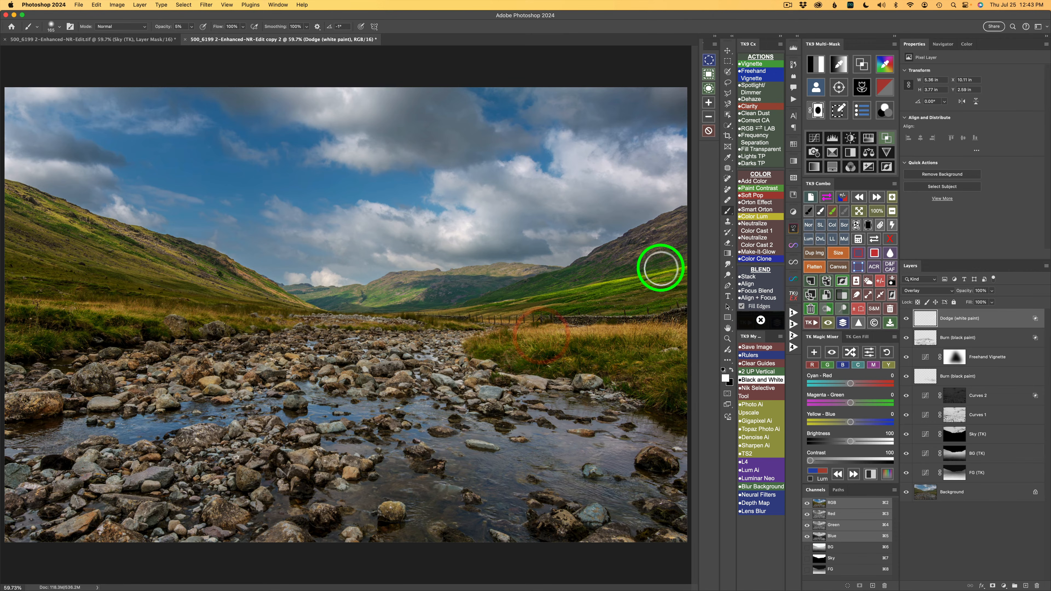
click(906, 319)
click(906, 319)
click(906, 319)
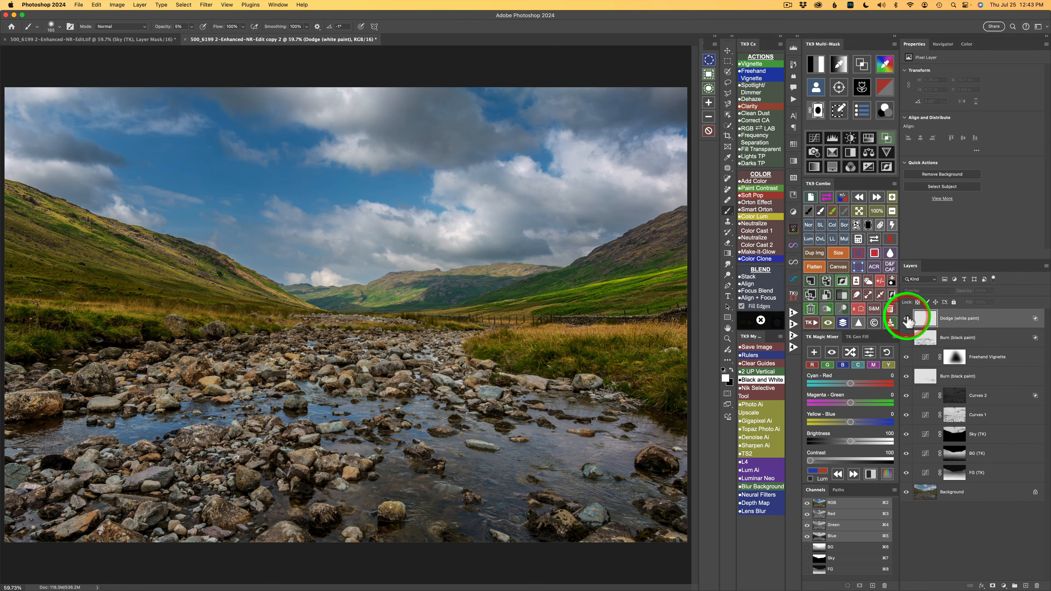
click(906, 319)
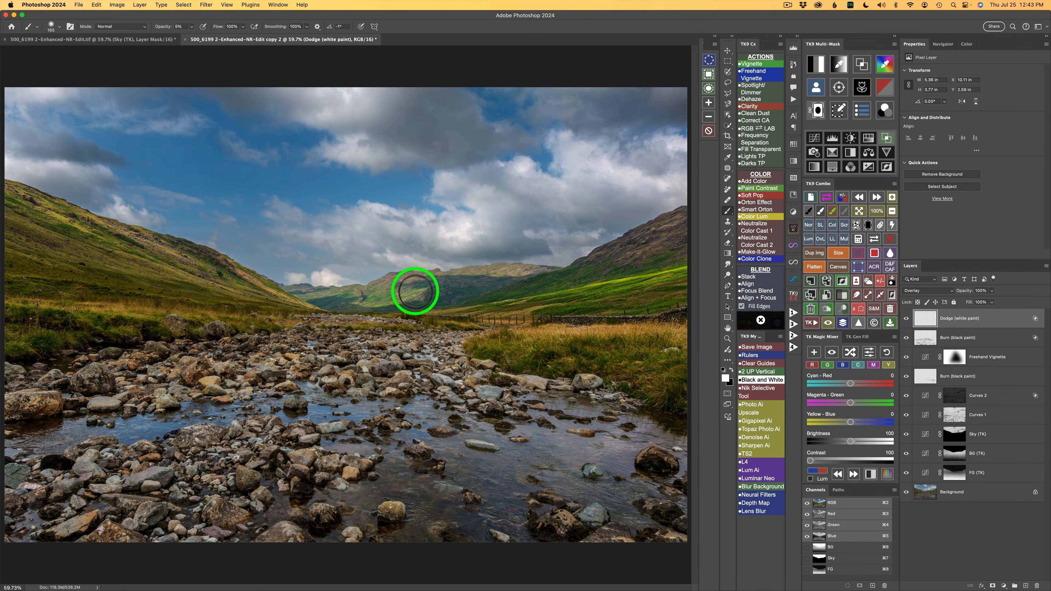
Step: Paint white at 5% brush opacity on the dodge layer over the distant hills and the left hillside
mouse_move(408, 288)
mouse_down()
mouse_move(373, 295)
mouse_move(422, 282)
mouse_move(381, 295)
mouse_move(289, 299)
mouse_up()
drag(294, 299, 353, 302)
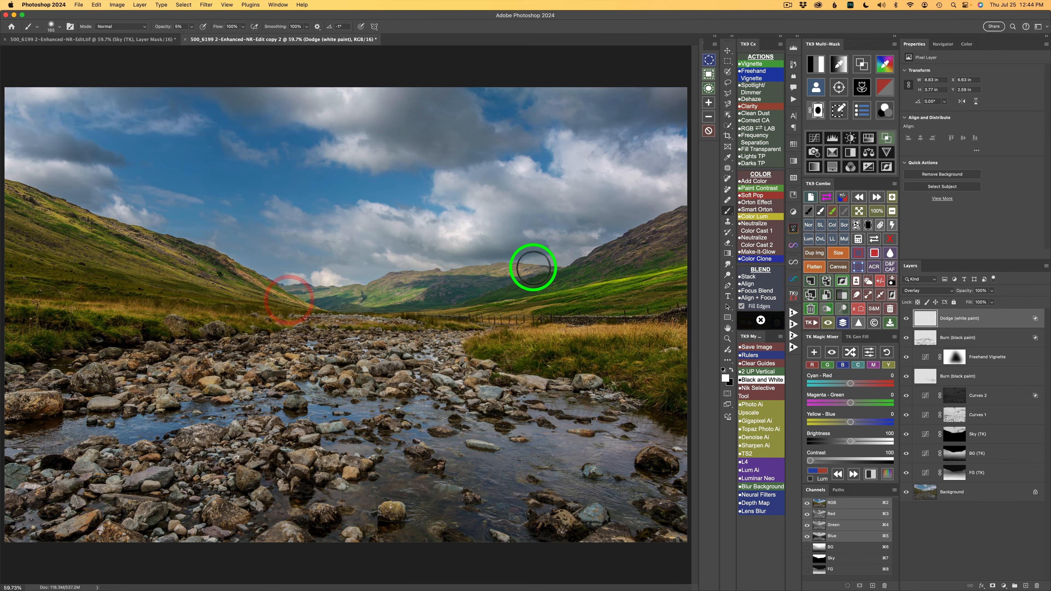
mouse_move(533, 268)
mouse_down()
mouse_move(418, 281)
mouse_move(462, 296)
mouse_move(304, 302)
mouse_up()
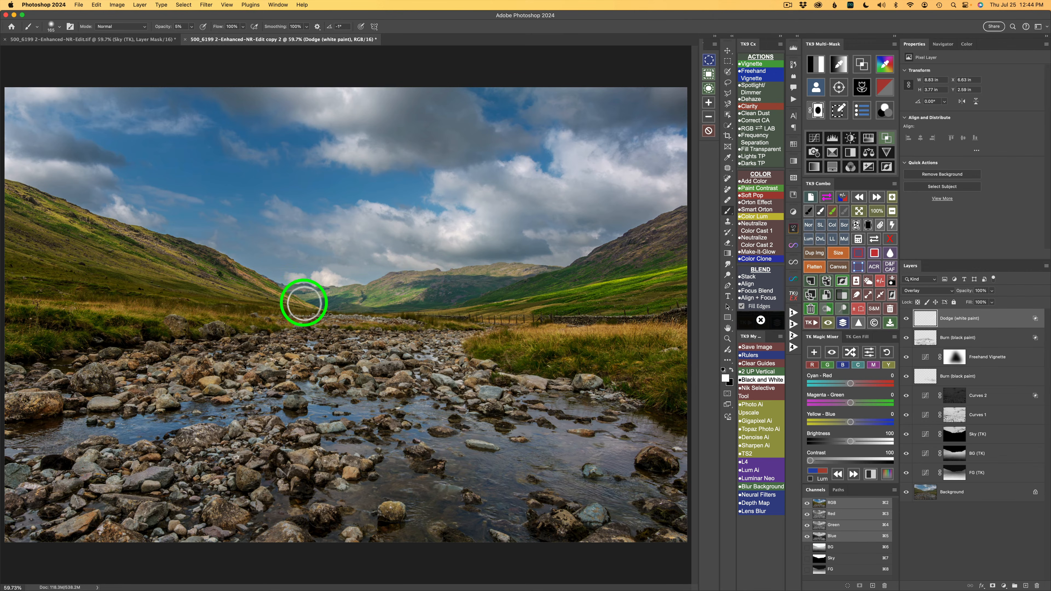
mouse_move(107, 242)
mouse_down()
mouse_move(242, 281)
mouse_move(70, 235)
mouse_move(304, 301)
mouse_move(6, 207)
mouse_up()
mouse_move(6, 207)
mouse_down()
mouse_move(181, 259)
mouse_move(53, 239)
mouse_move(246, 275)
mouse_move(140, 274)
mouse_move(105, 251)
mouse_move(256, 284)
mouse_move(22, 204)
mouse_move(140, 270)
mouse_move(110, 256)
mouse_move(94, 265)
mouse_move(192, 307)
mouse_move(64, 306)
mouse_move(202, 305)
mouse_move(78, 315)
mouse_move(241, 314)
mouse_move(263, 300)
mouse_move(214, 301)
mouse_move(295, 312)
mouse_move(66, 308)
mouse_up()
click(226, 364)
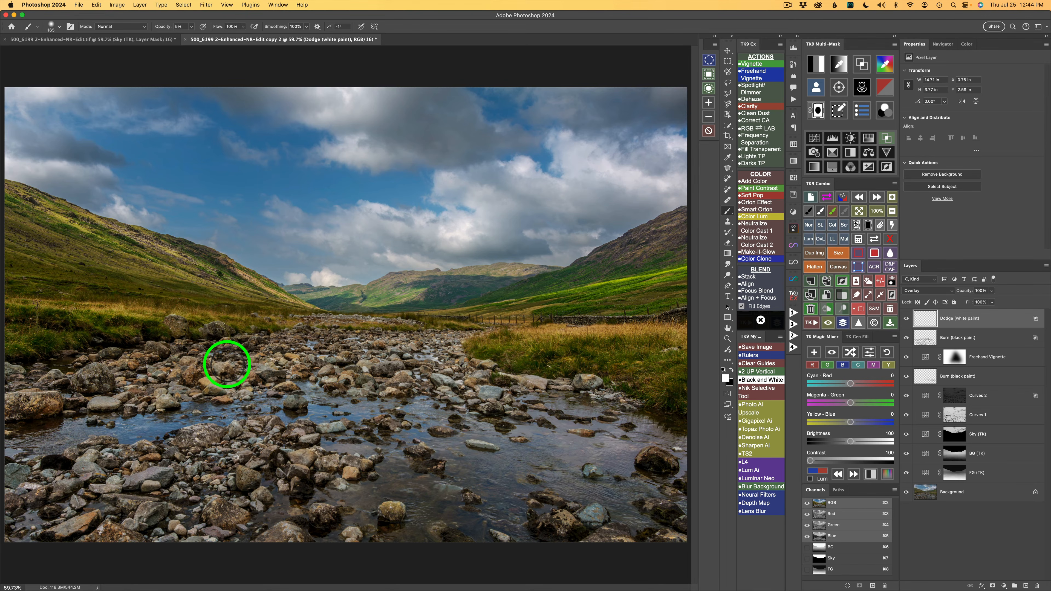
Step: Compare the photo with the dodge layer hidden and shown, checking the hills and the valley floor
click(906, 319)
click(906, 319)
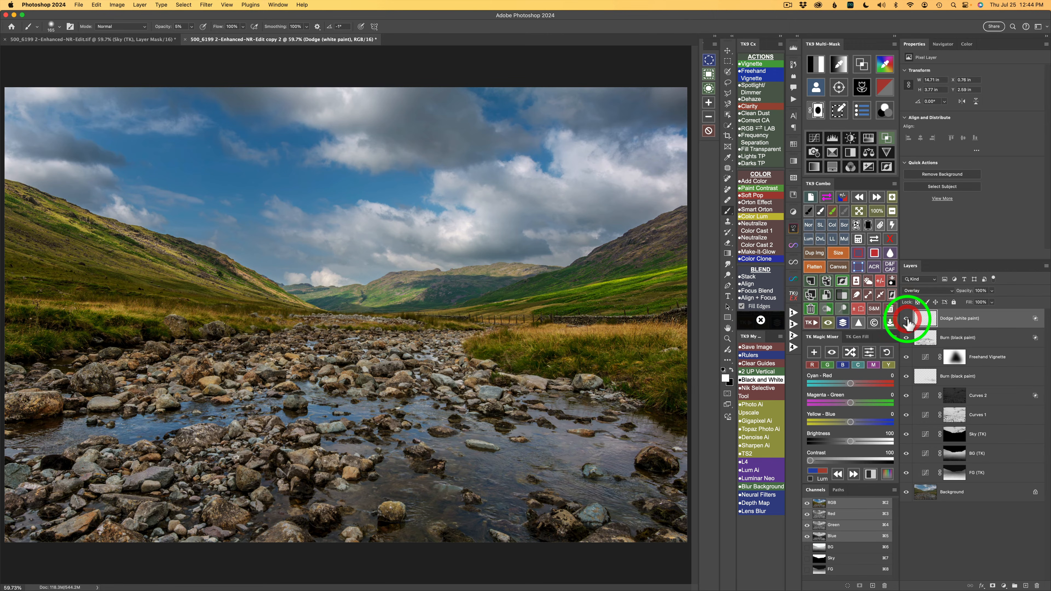
click(906, 319)
click(906, 319)
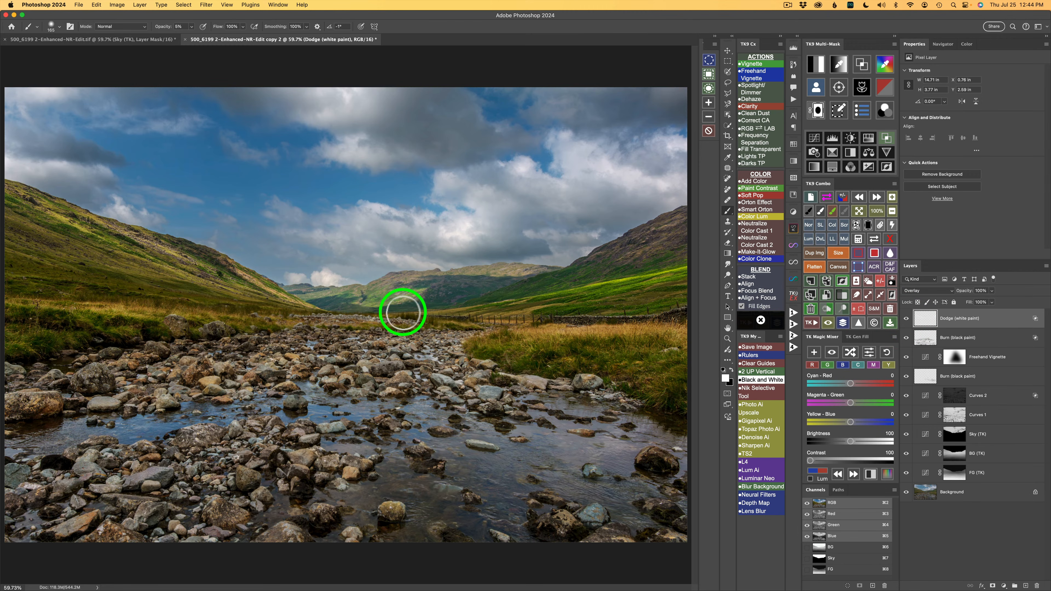
mouse_move(360, 303)
mouse_down()
mouse_move(369, 317)
mouse_move(368, 296)
mouse_move(325, 301)
mouse_move(353, 327)
mouse_up()
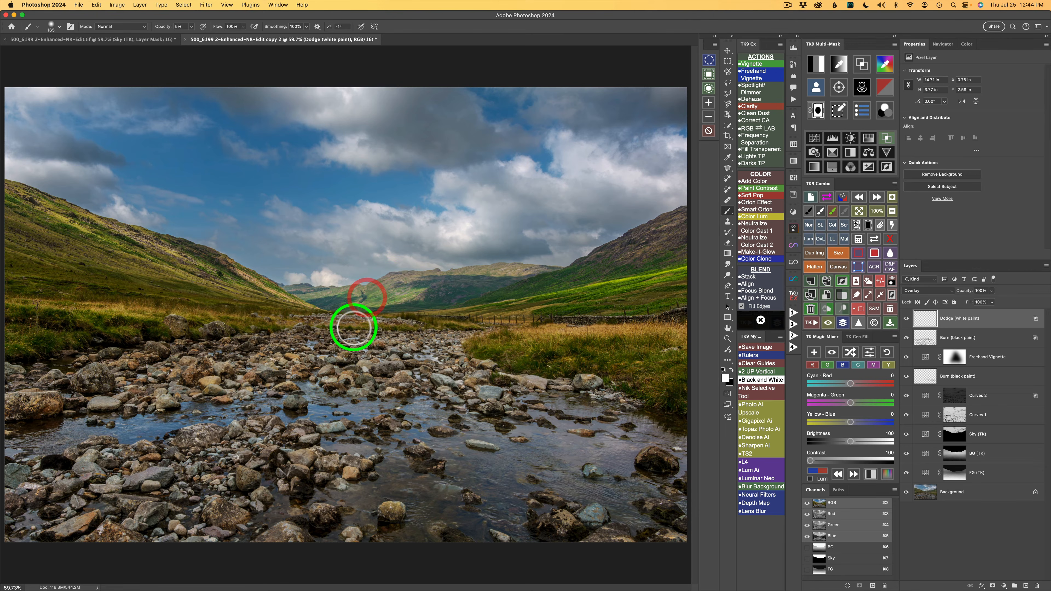
click(906, 319)
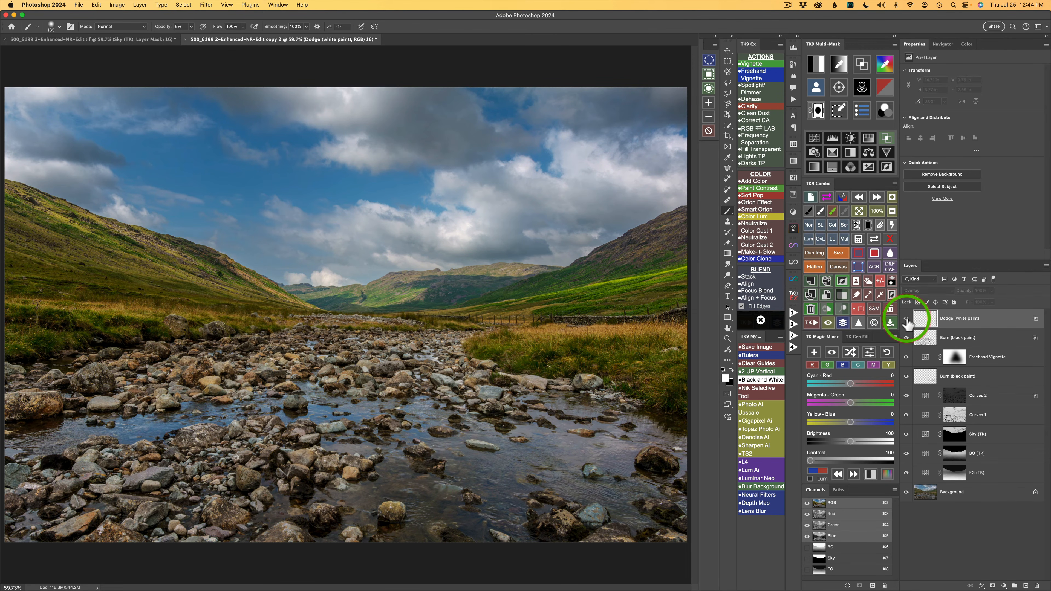
click(905, 319)
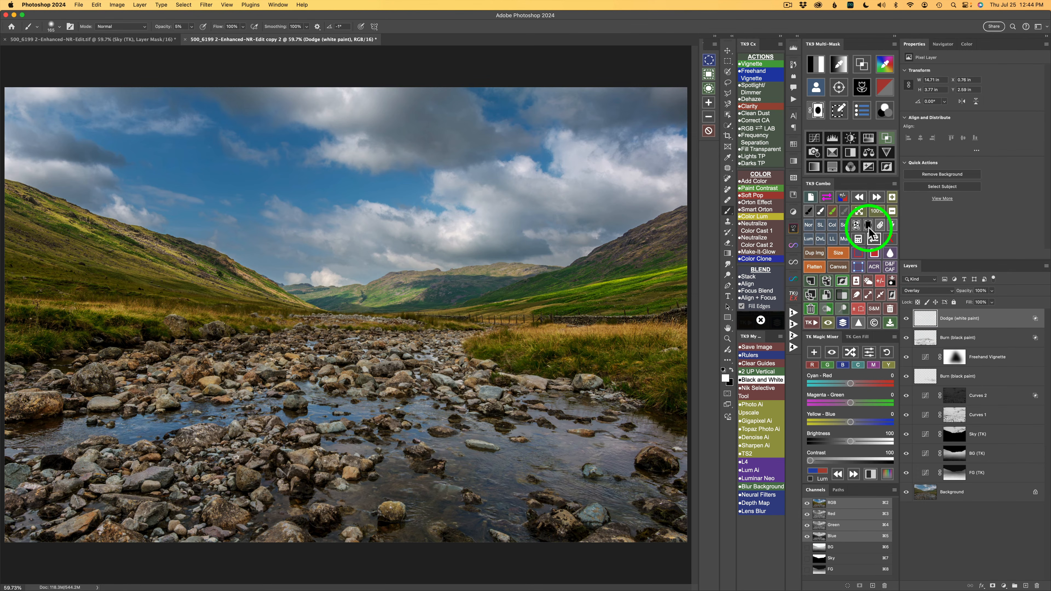
Step: Mask the sky out of the dodge layer using the saved Sky selection, and target the layer's pixels again
click(857, 238)
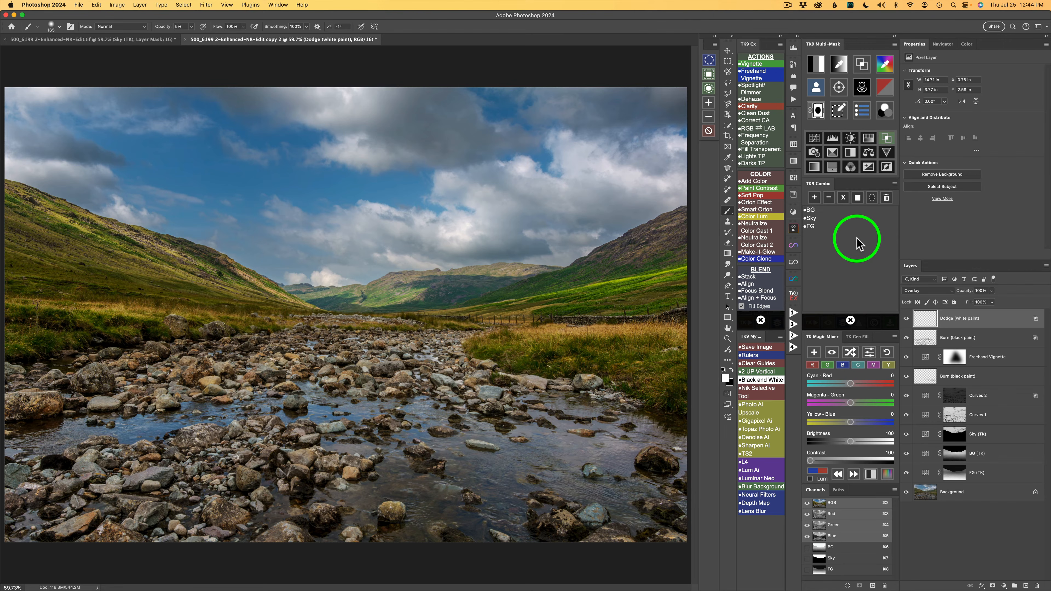
click(824, 218)
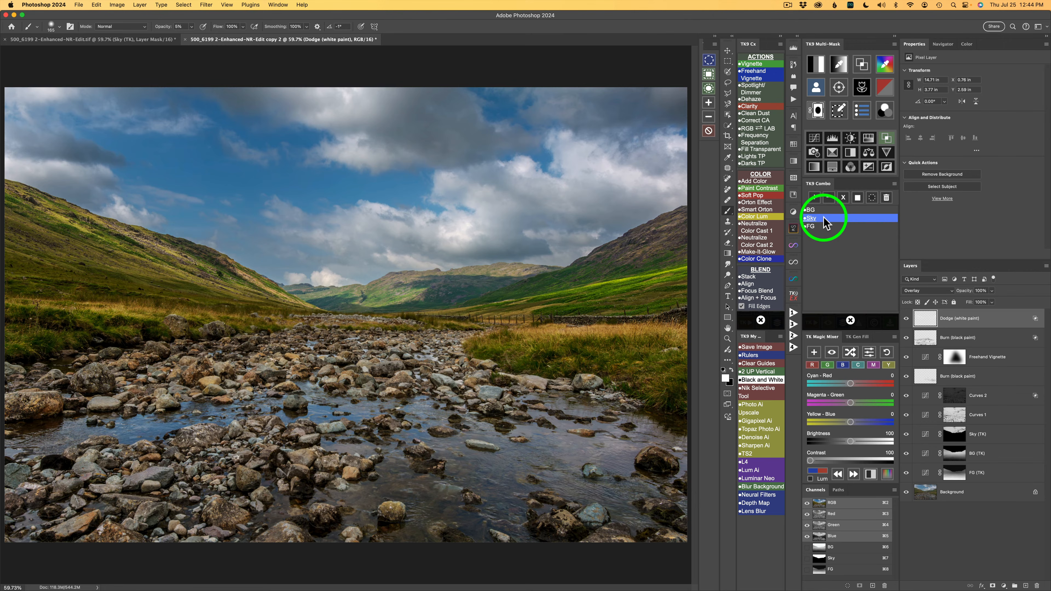
click(830, 198)
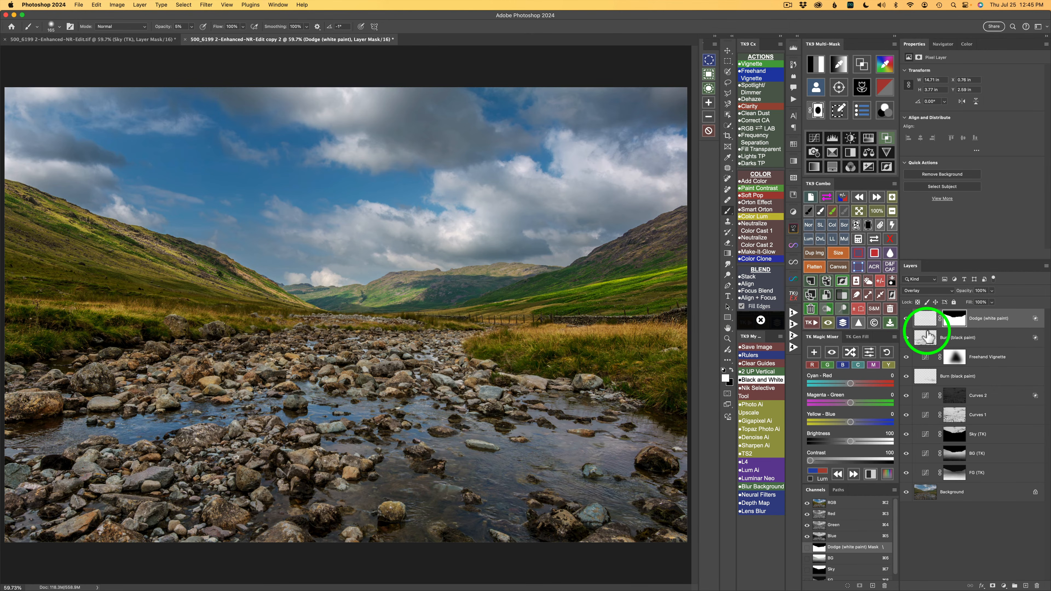
click(925, 318)
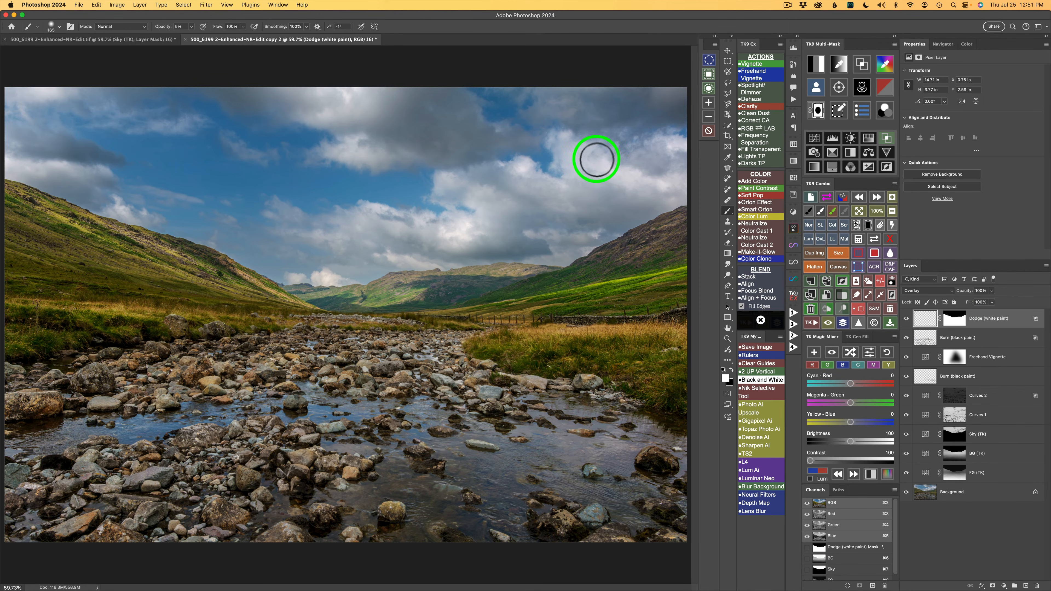
Step: Build a zone mask sampled from a dark cloud and output it as a Soft Light burn layer with Blend If
click(864, 66)
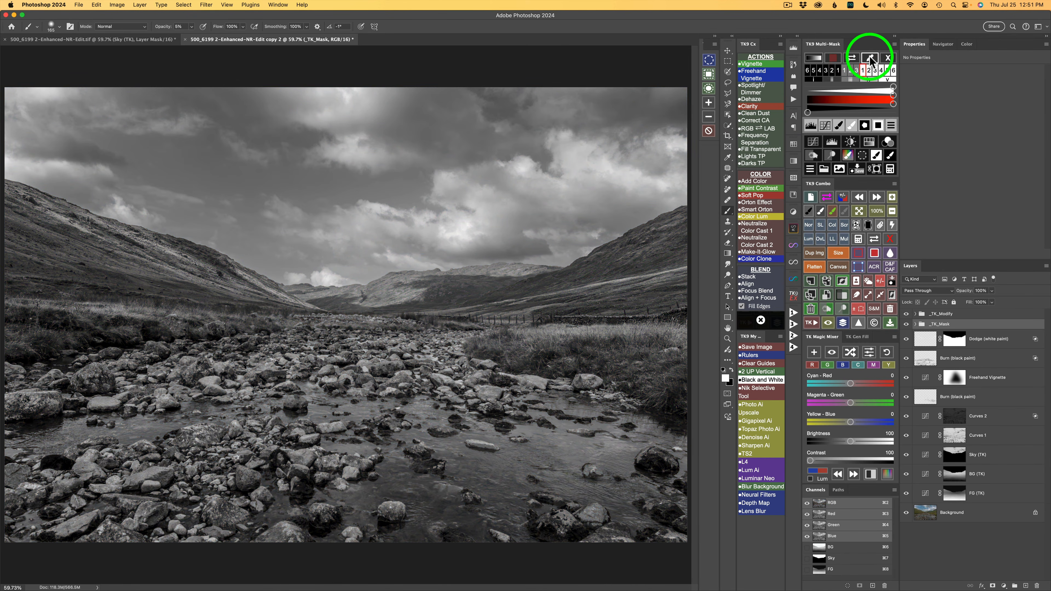
click(870, 60)
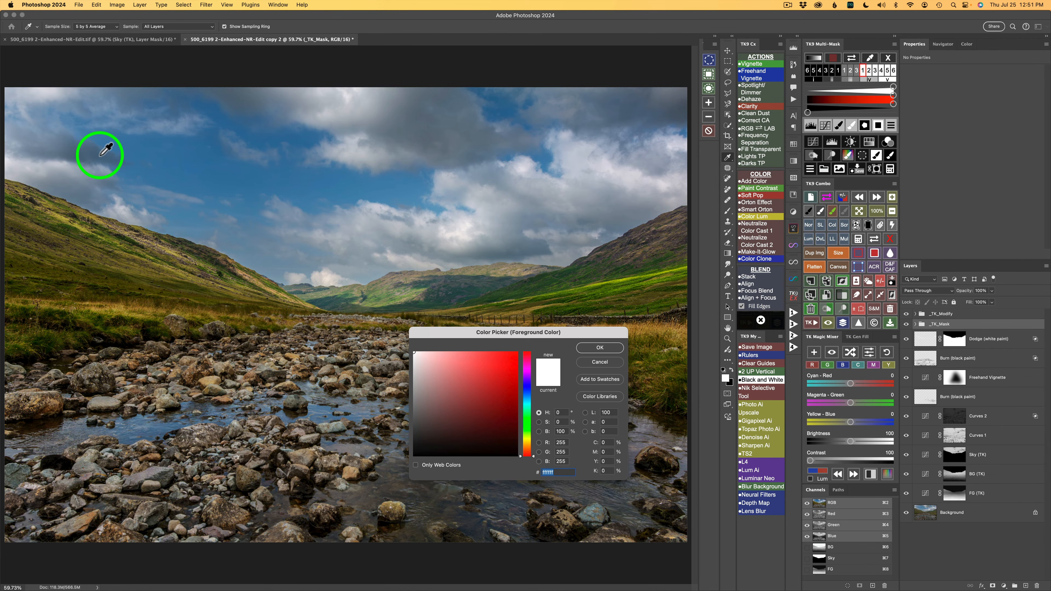
click(611, 347)
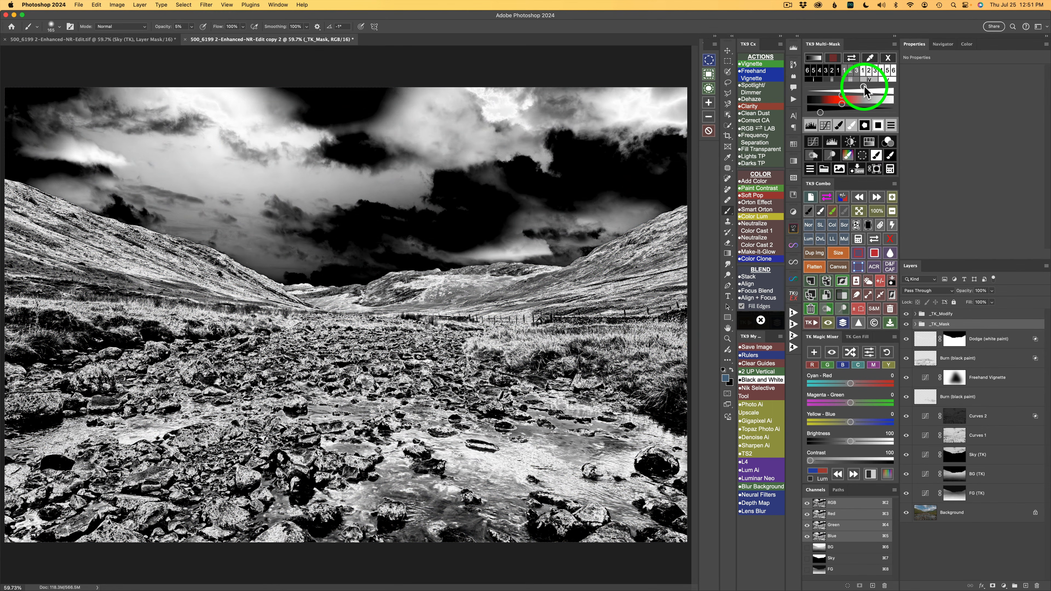
drag(864, 86, 865, 87)
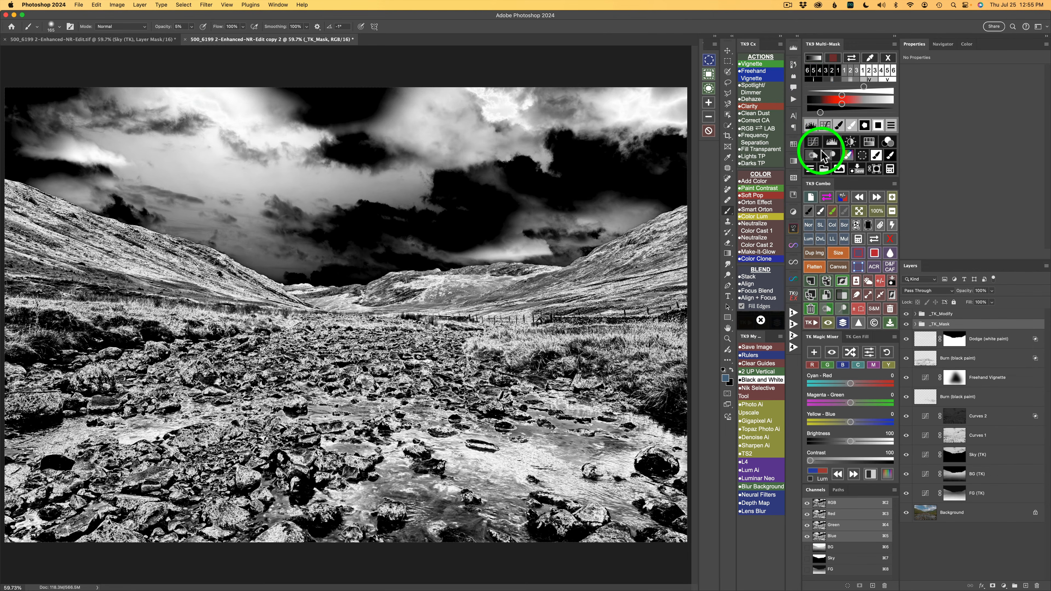
click(818, 158)
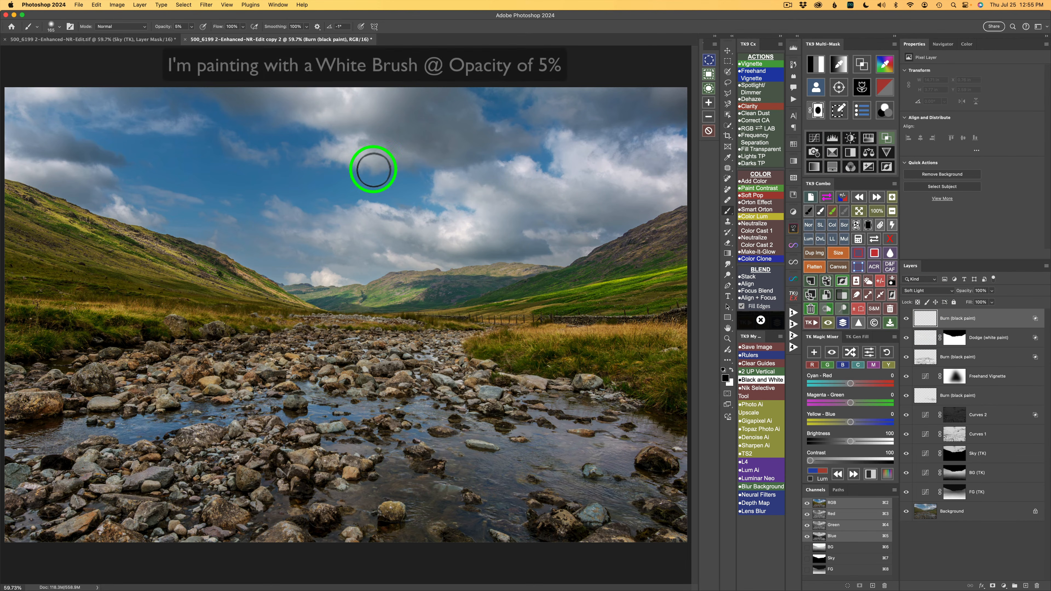
Step: Paint at 5% brush opacity over the dark clouds on the new burn layer with an enlarged brush, and compare it hidden and shown
drag(288, 148, 326, 158)
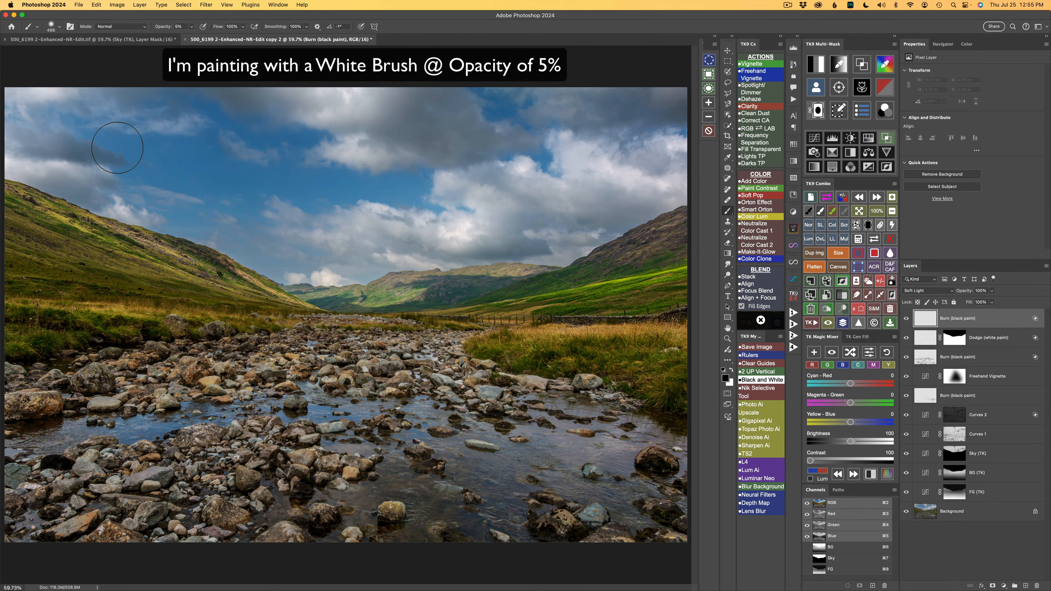
drag(164, 193, 173, 203)
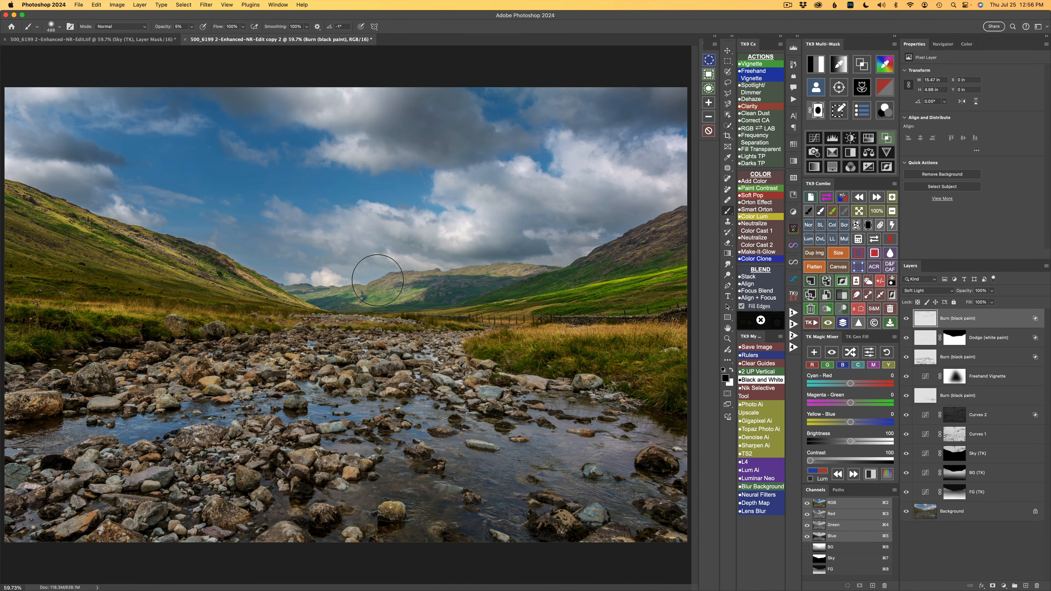
click(906, 318)
click(906, 318)
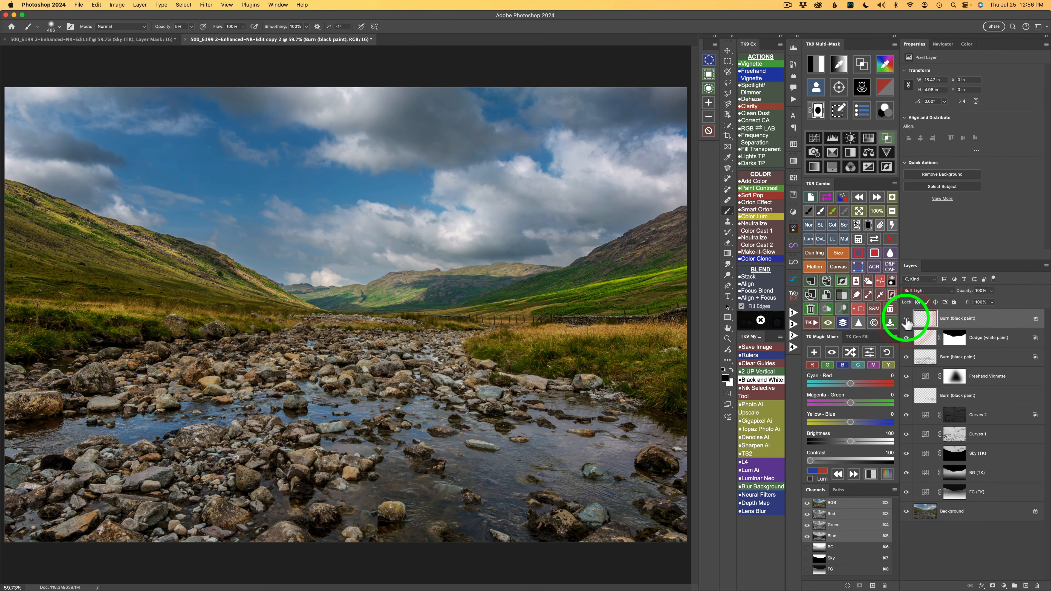
click(907, 319)
click(906, 319)
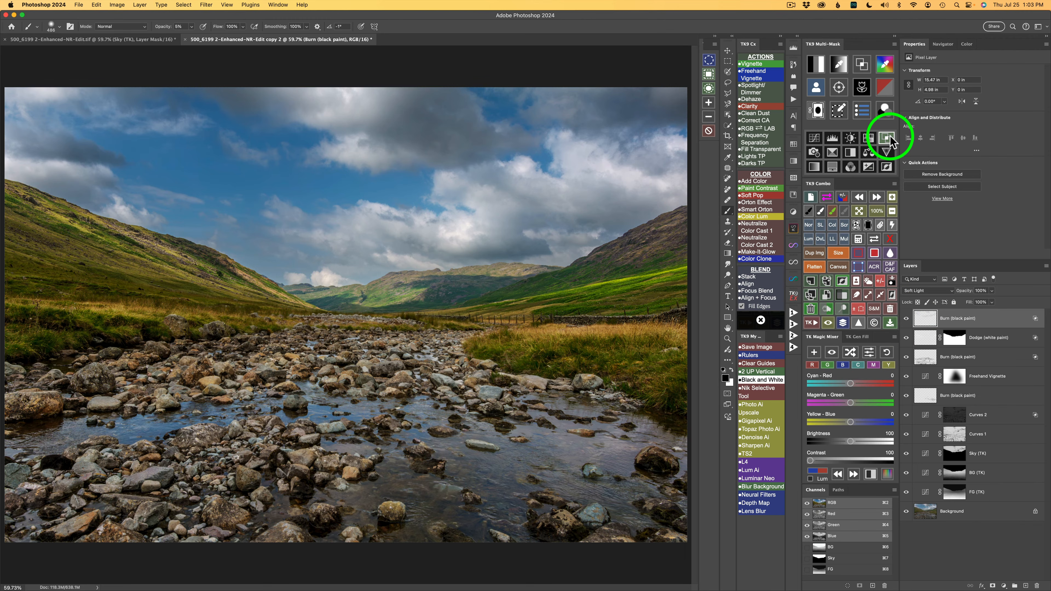
Step: Extend the cloud burn layer's upper Blend If limits toward the highlights, and compare the photo with the layer hidden and shown
click(890, 136)
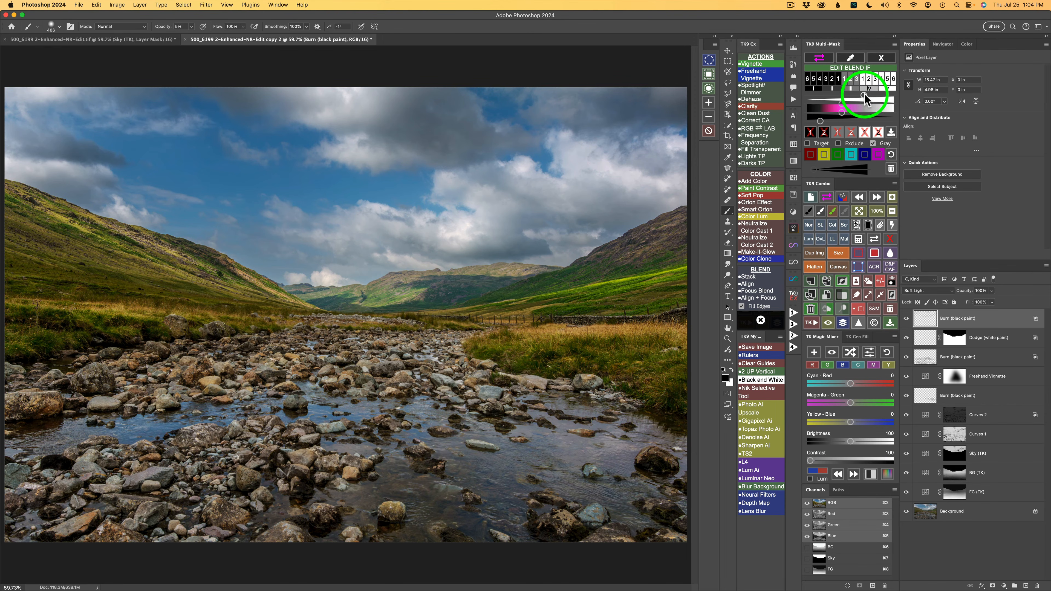
drag(864, 94, 864, 95)
drag(870, 98, 878, 98)
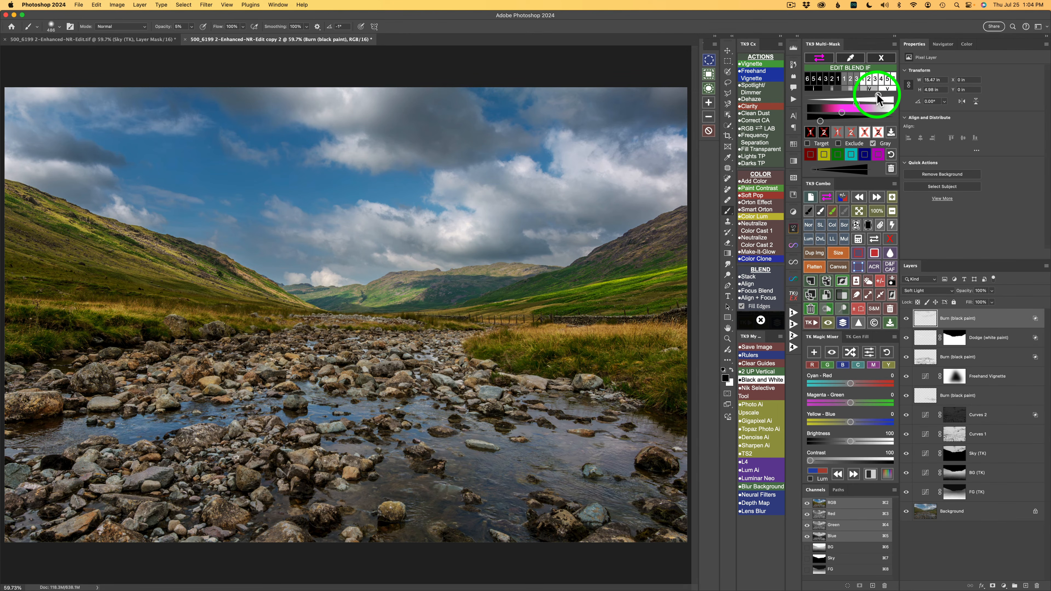
click(906, 319)
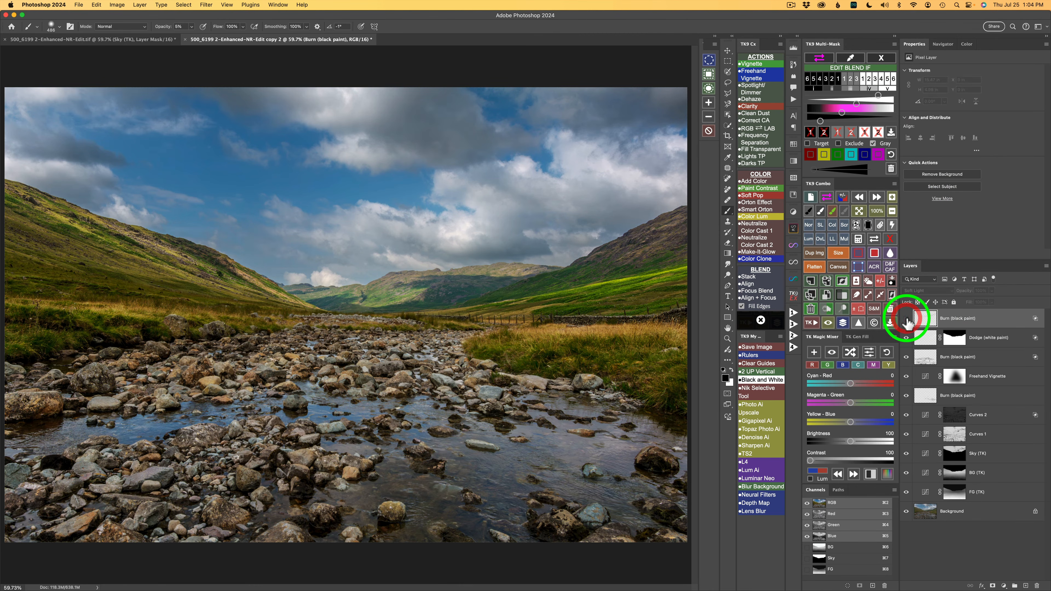
click(906, 318)
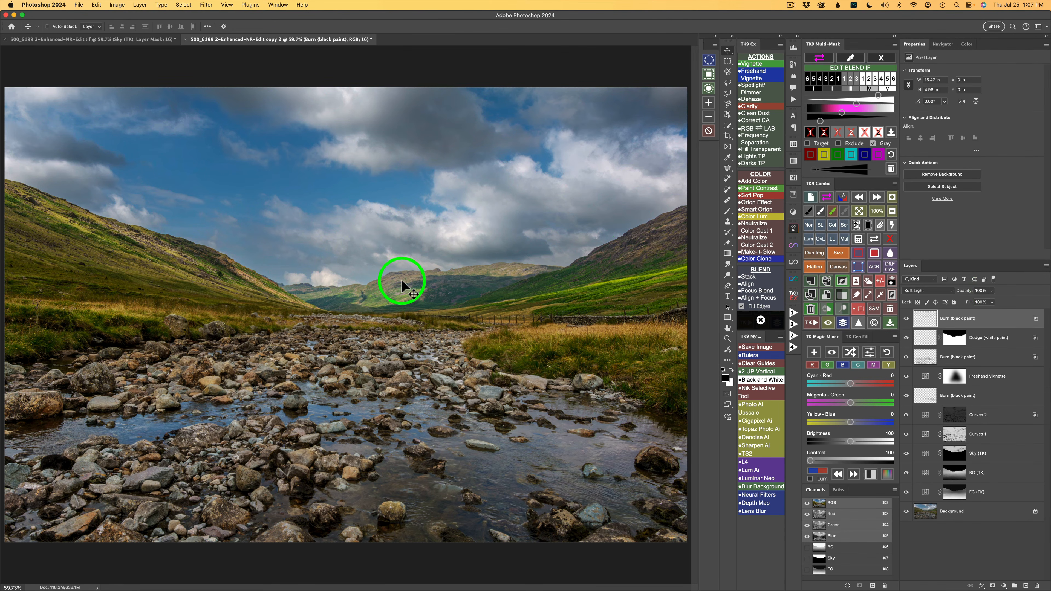
Step: Add a layer mask to the cloud burn layer from the saved Sky selection
click(858, 239)
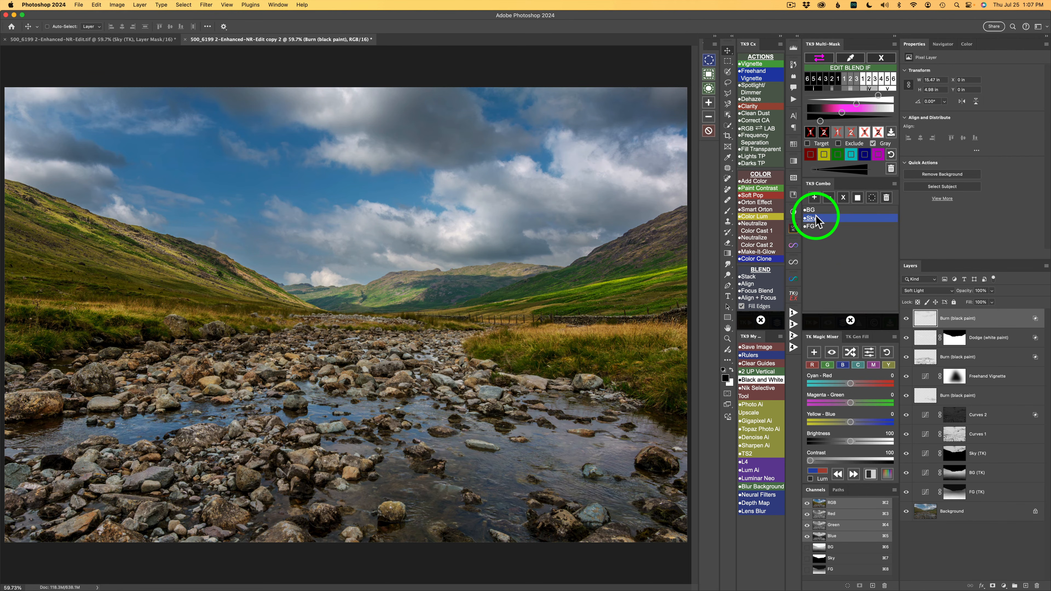
click(815, 218)
click(857, 198)
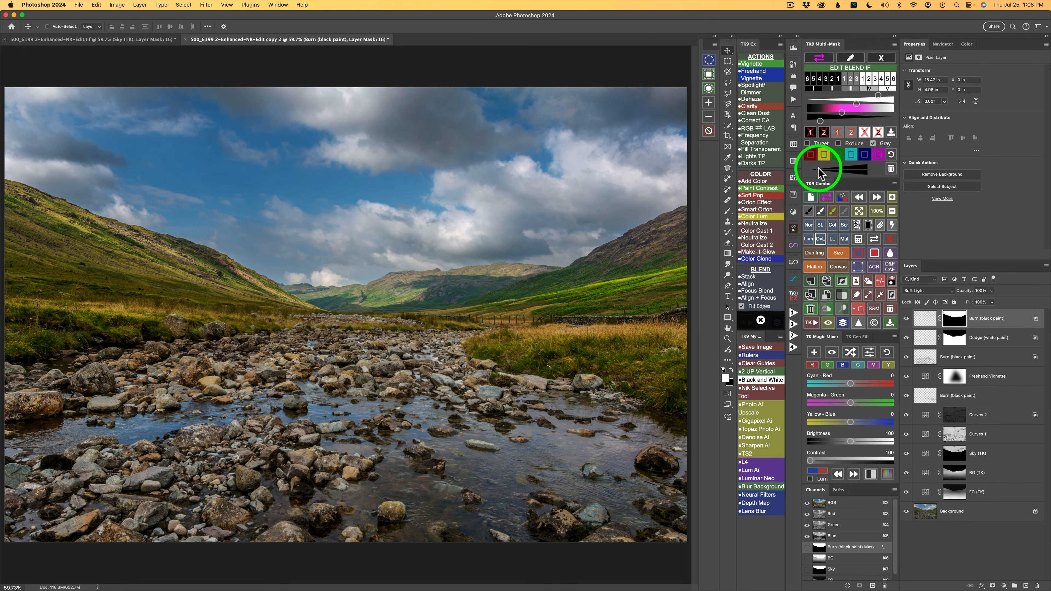
Step: Add a vignette layer with a 420.1-pixel Gaussian blur, and apply Blend If darks exclusion 2 to keep it out of the shadows
click(752, 65)
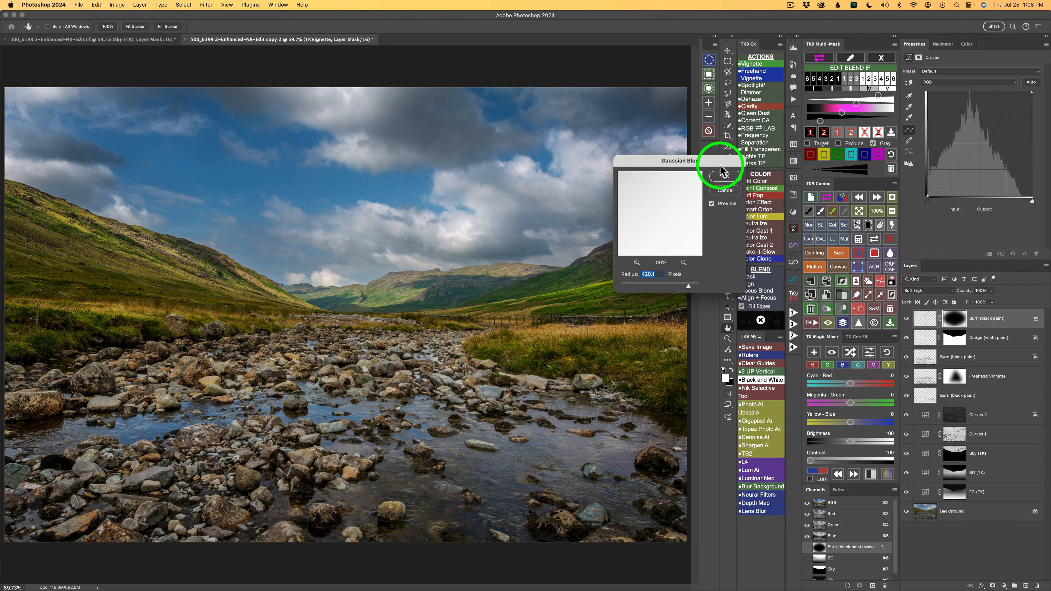
click(725, 176)
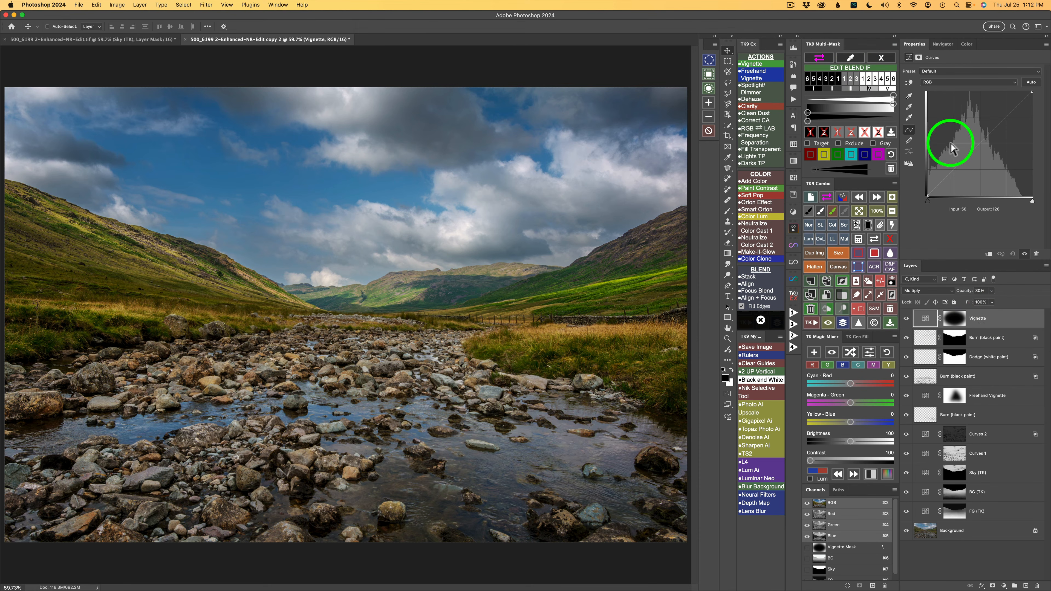
click(824, 134)
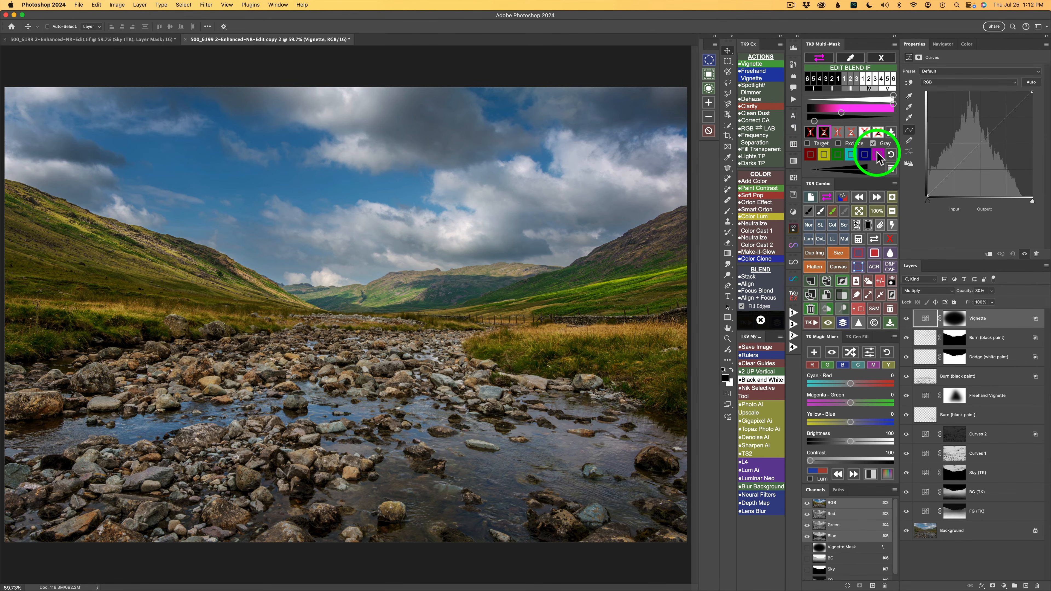
click(873, 144)
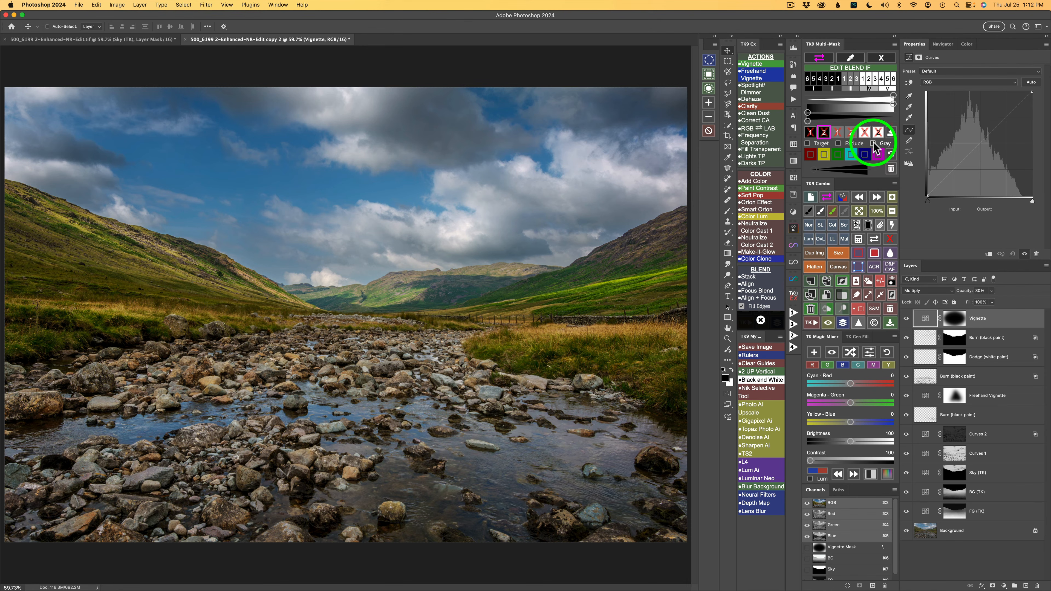
click(874, 144)
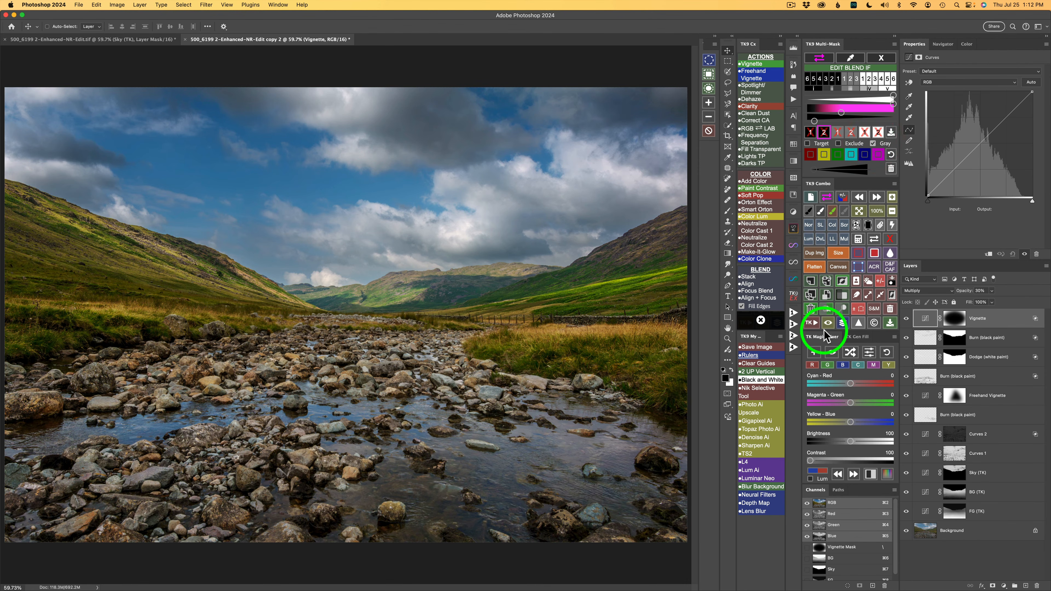
click(905, 320)
click(905, 320)
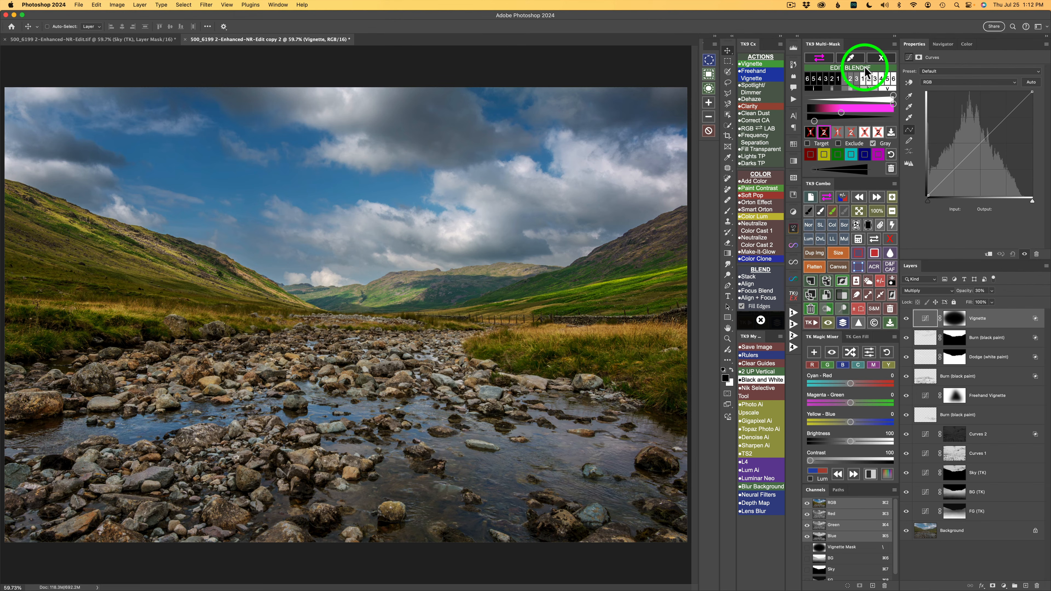
click(881, 58)
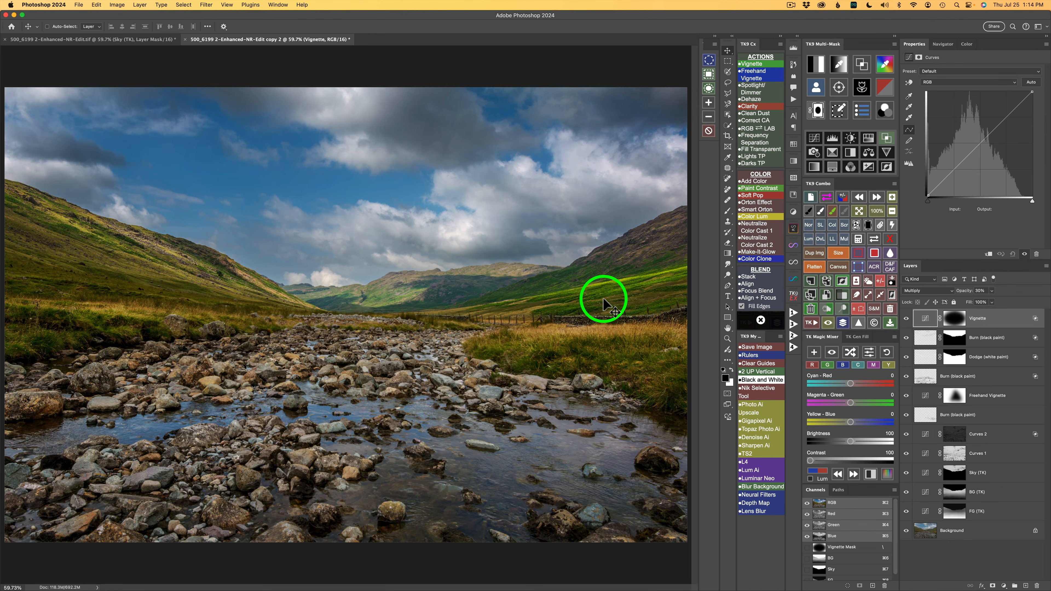
Step: Build a saturation-based mask, narrow it to Vibrance 4, and output it as the mask of a new Hue/Saturation adjustment layer
click(885, 90)
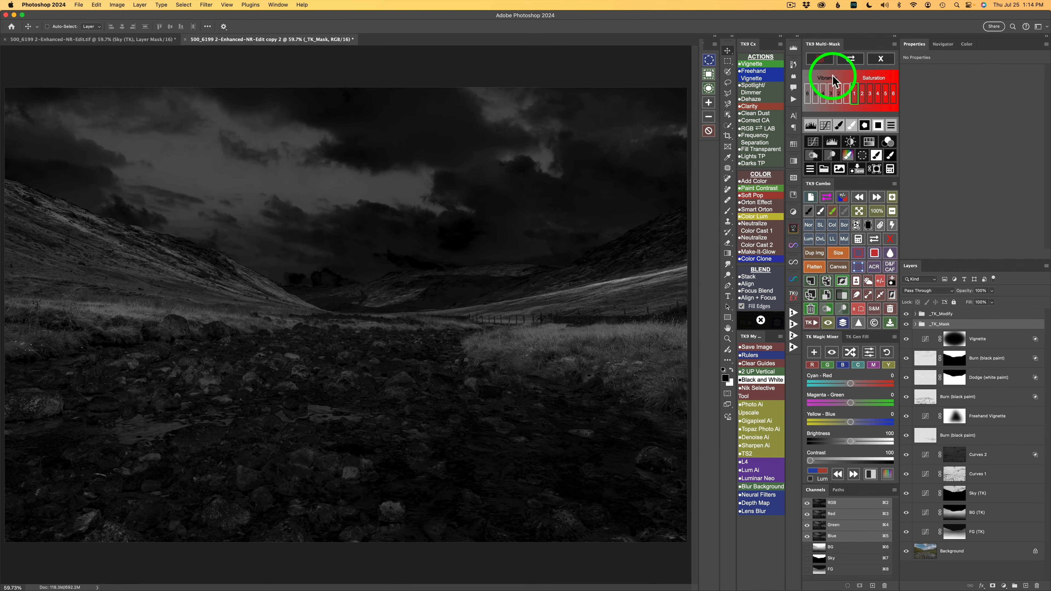
click(847, 96)
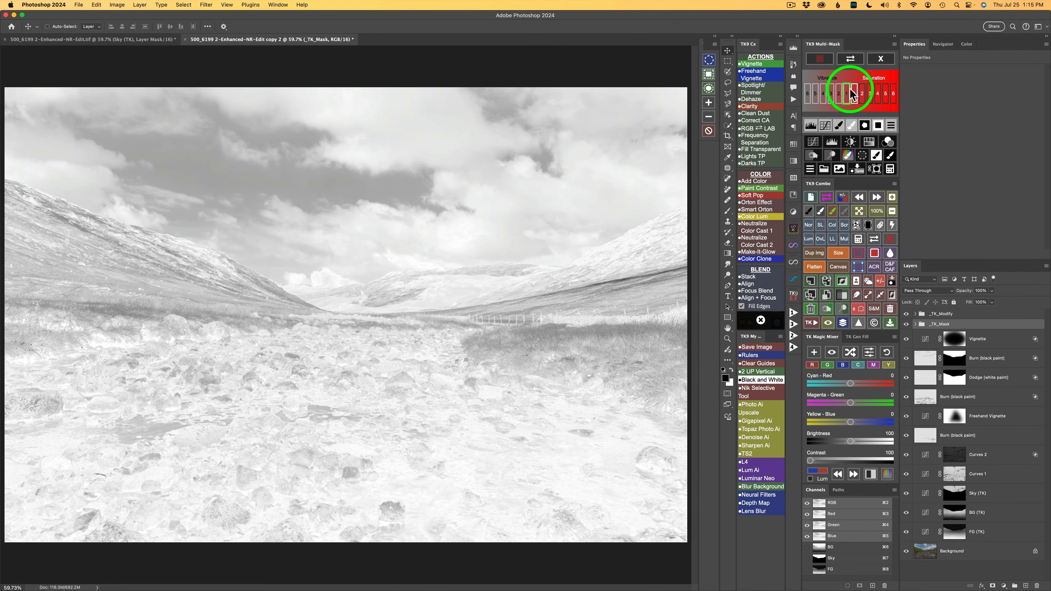
click(840, 95)
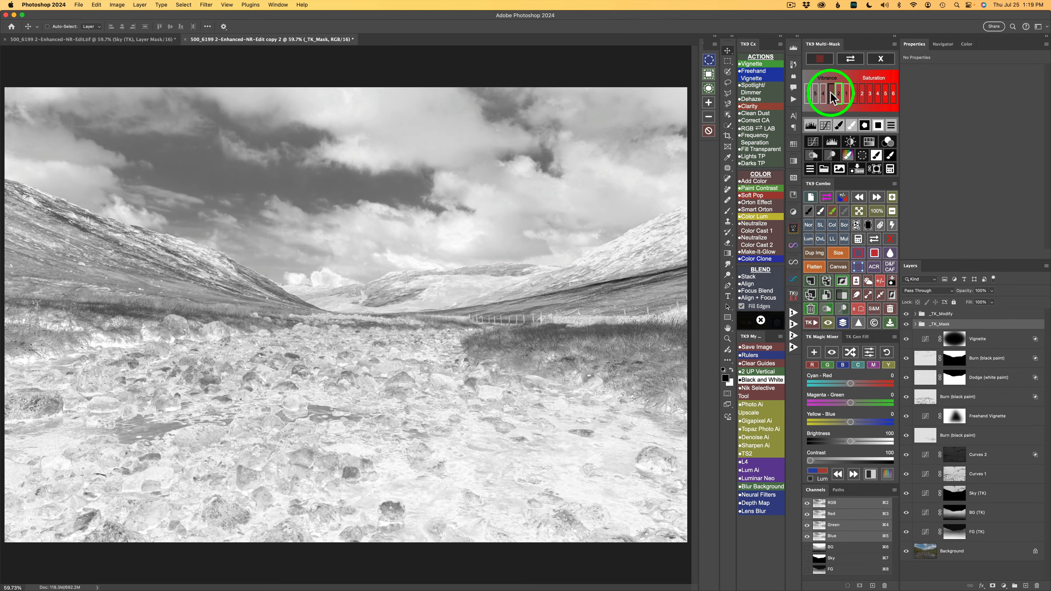
click(832, 95)
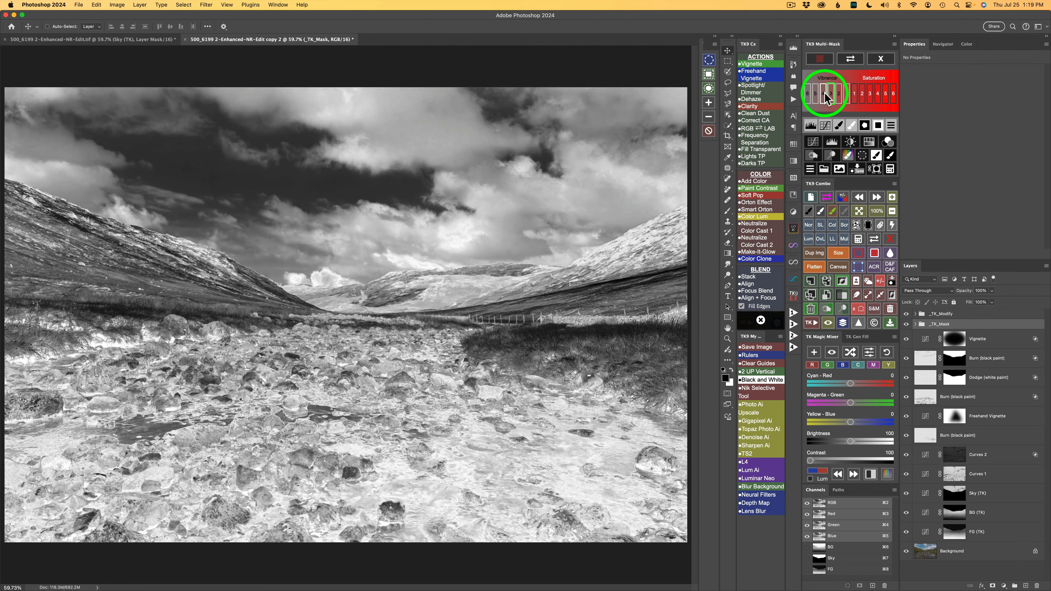
click(825, 95)
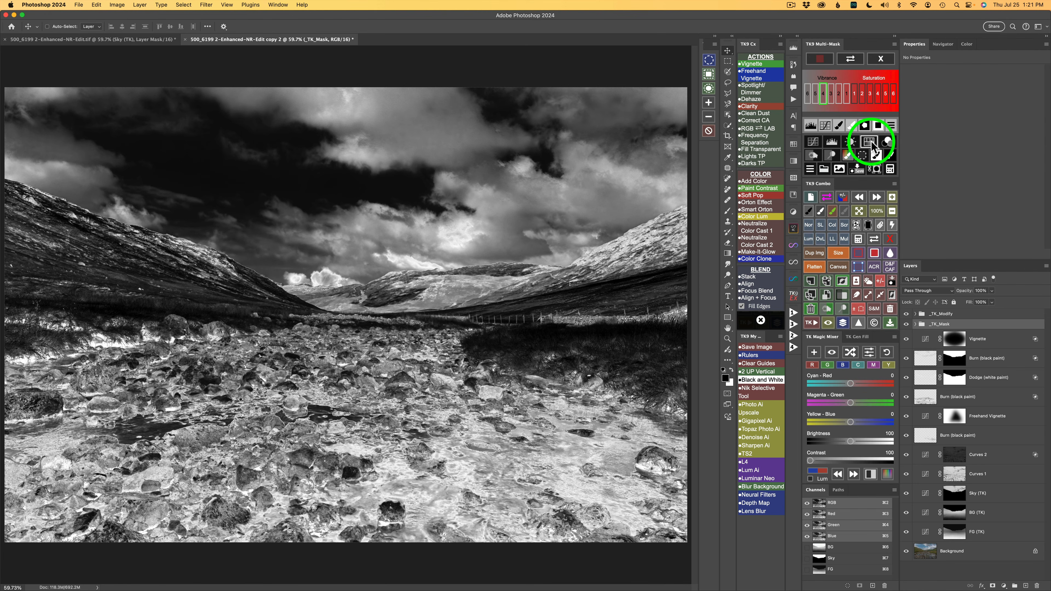
click(870, 143)
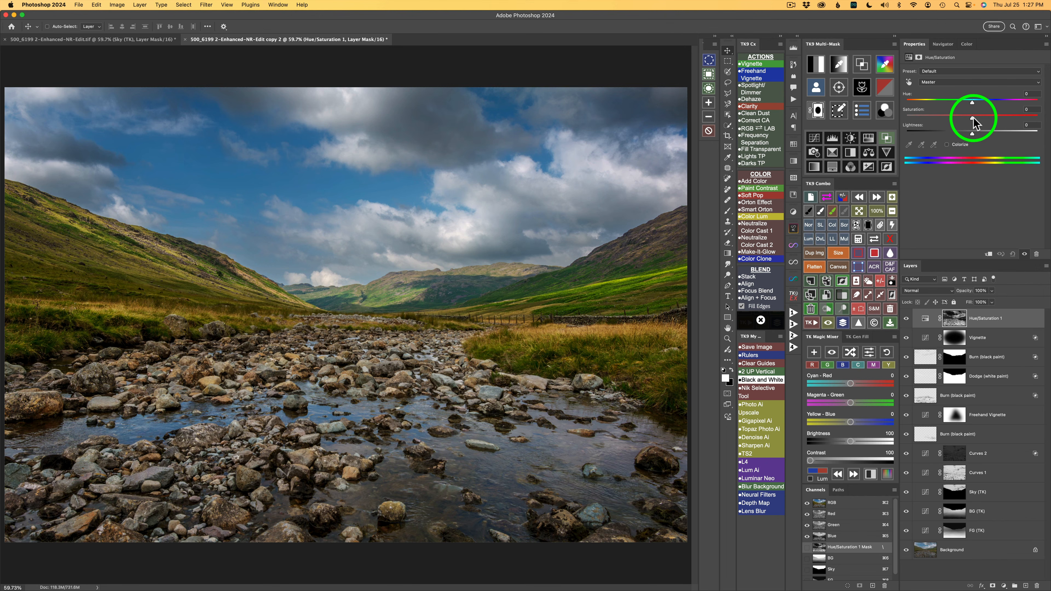
Step: Raise the Hue/Saturation layer's saturation to +44, and compare the photo with the layer hidden and shown
drag(973, 118, 1001, 119)
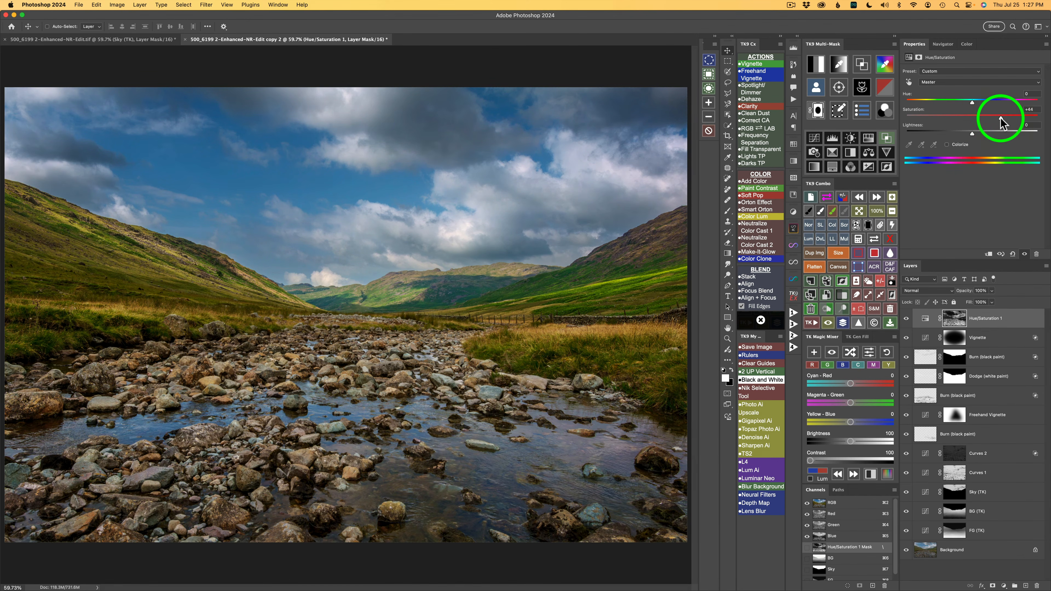
click(906, 319)
click(906, 319)
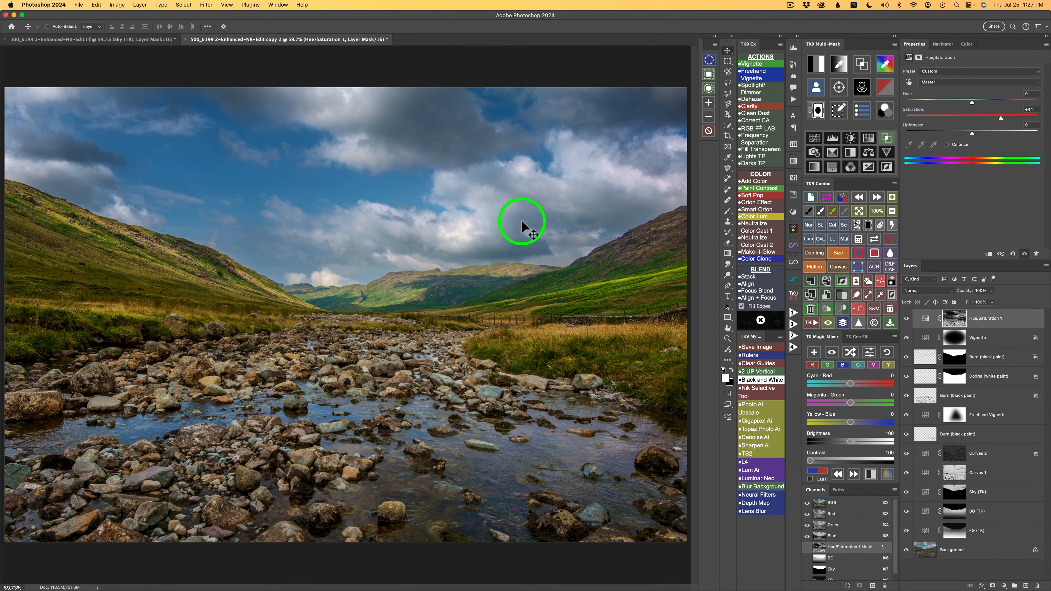
Step: Subtract the saved Sky selection from the Hue/Saturation layer's mask, and compare the photo with that layer and with all edits hidden and shown
click(860, 239)
click(821, 219)
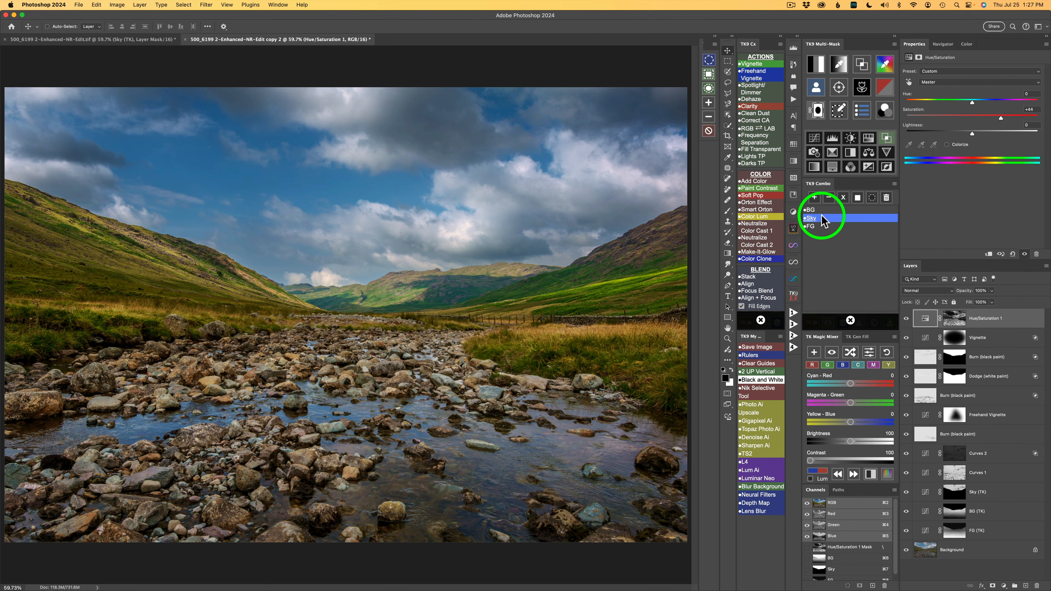
click(828, 198)
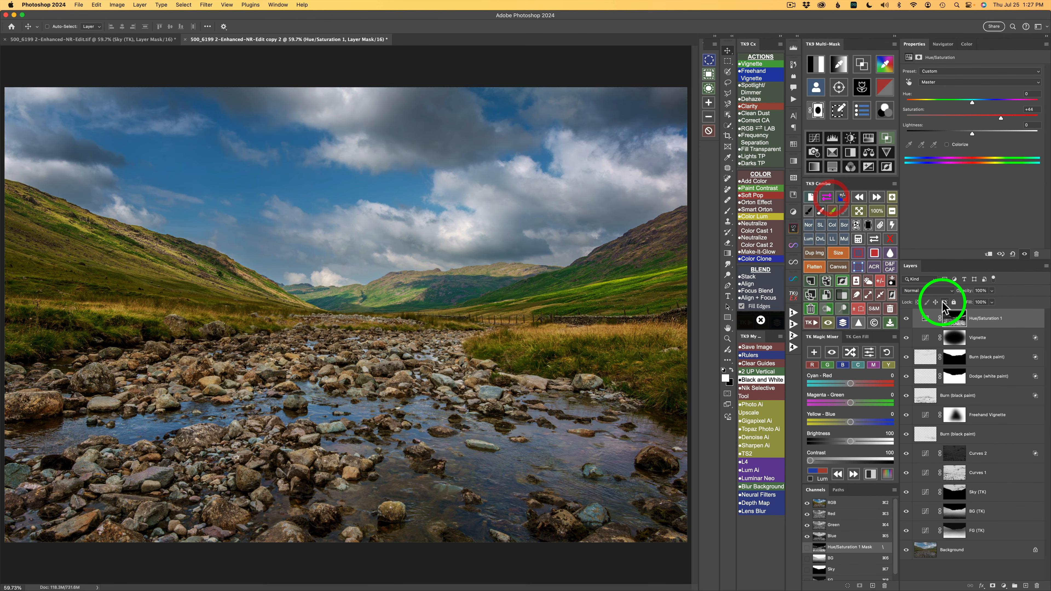
click(906, 318)
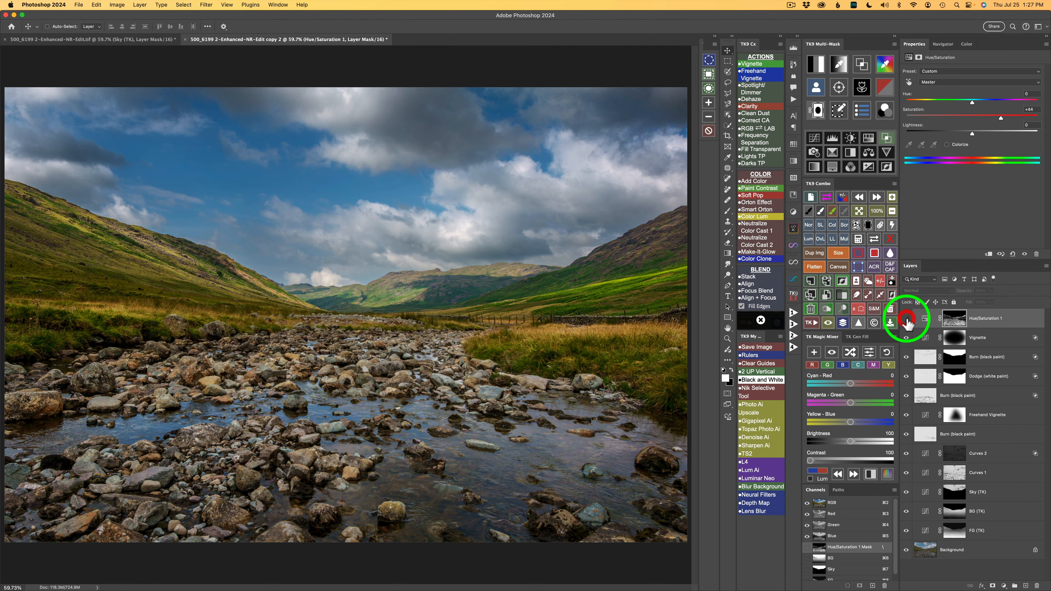
click(906, 318)
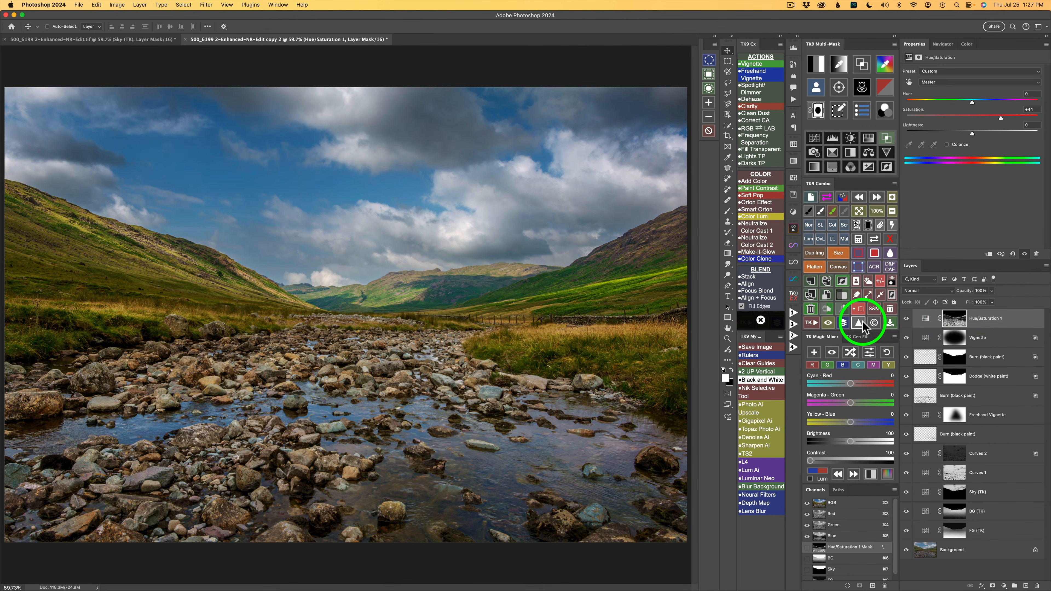
click(844, 323)
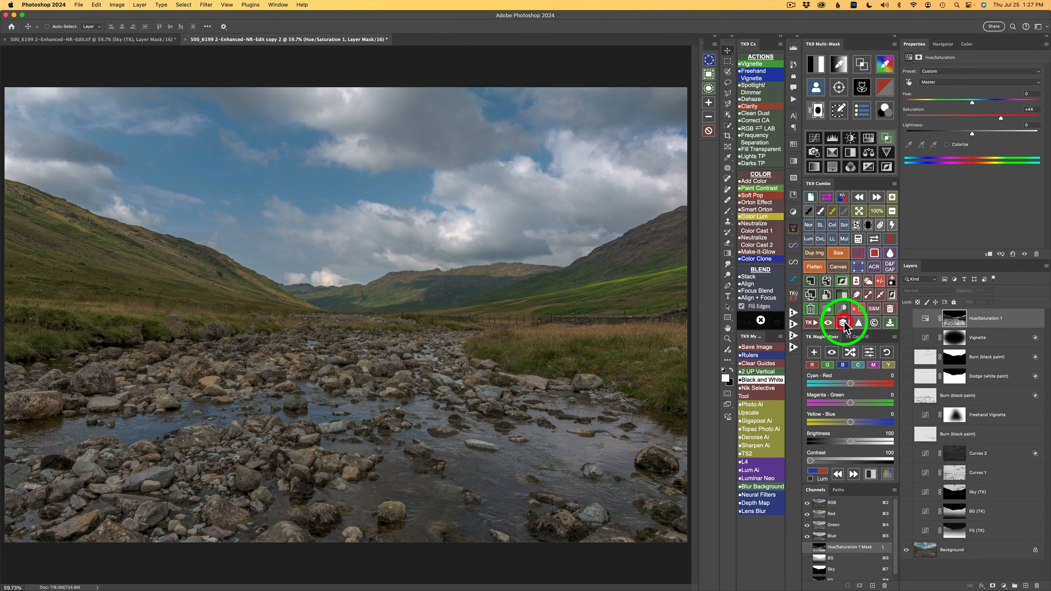
click(844, 325)
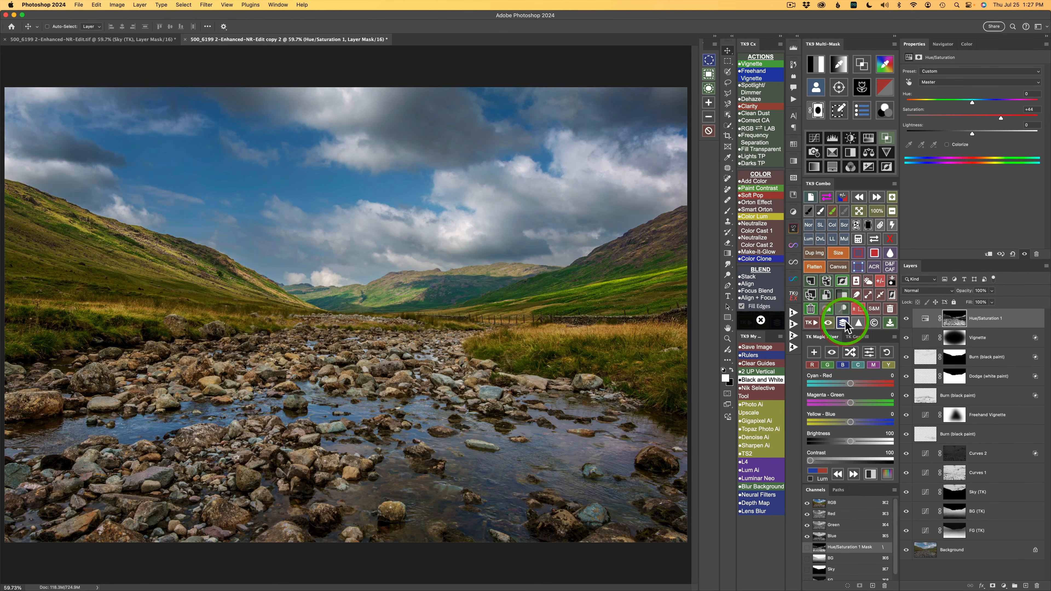